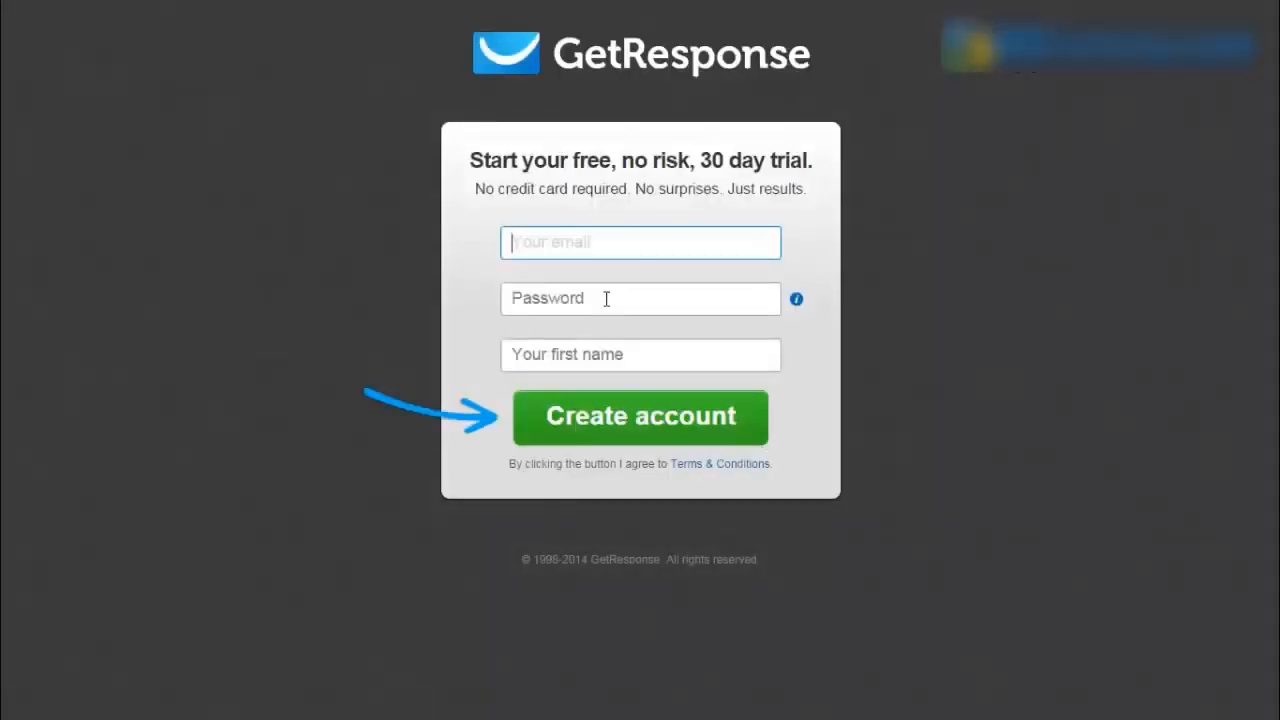
- Enter the sign-up email address, a password and your first name, then create the free-trial account
left_click(606, 298)
left_click(606, 354)
left_click(604, 243)
type("edmun")
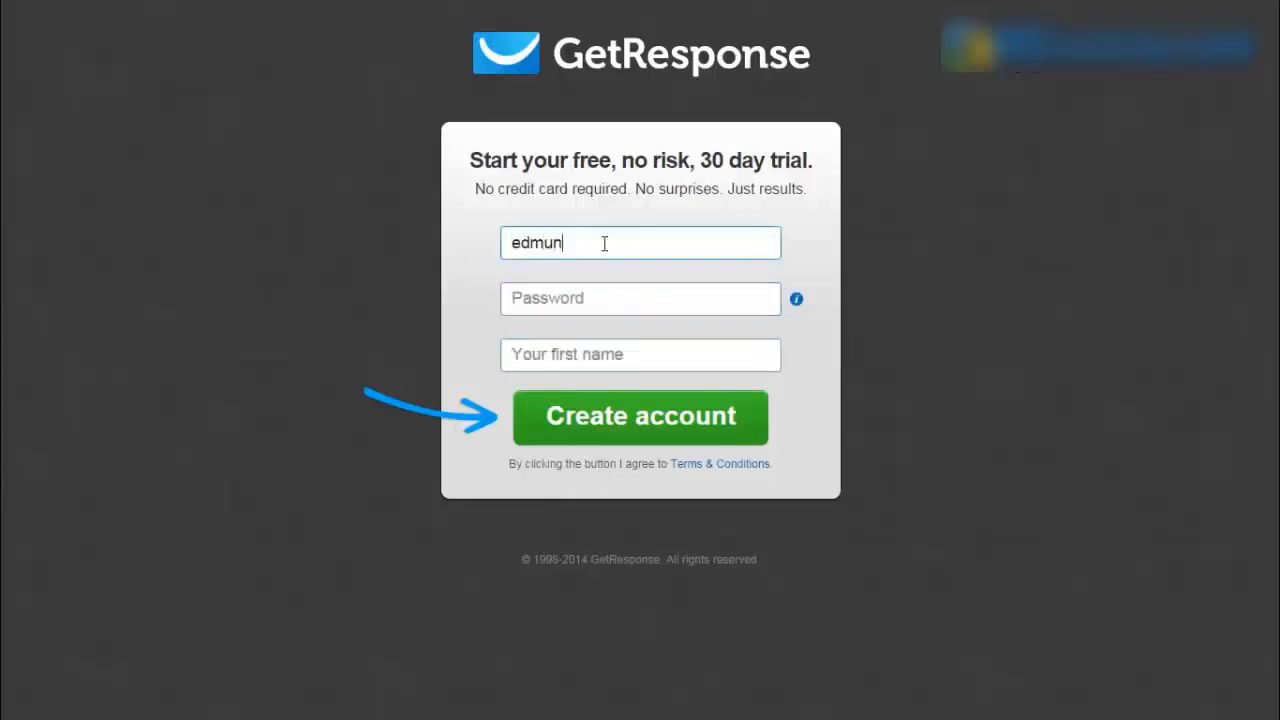
key("BackSpace")
key("BackSpace")
key("BackSpace")
type("im")
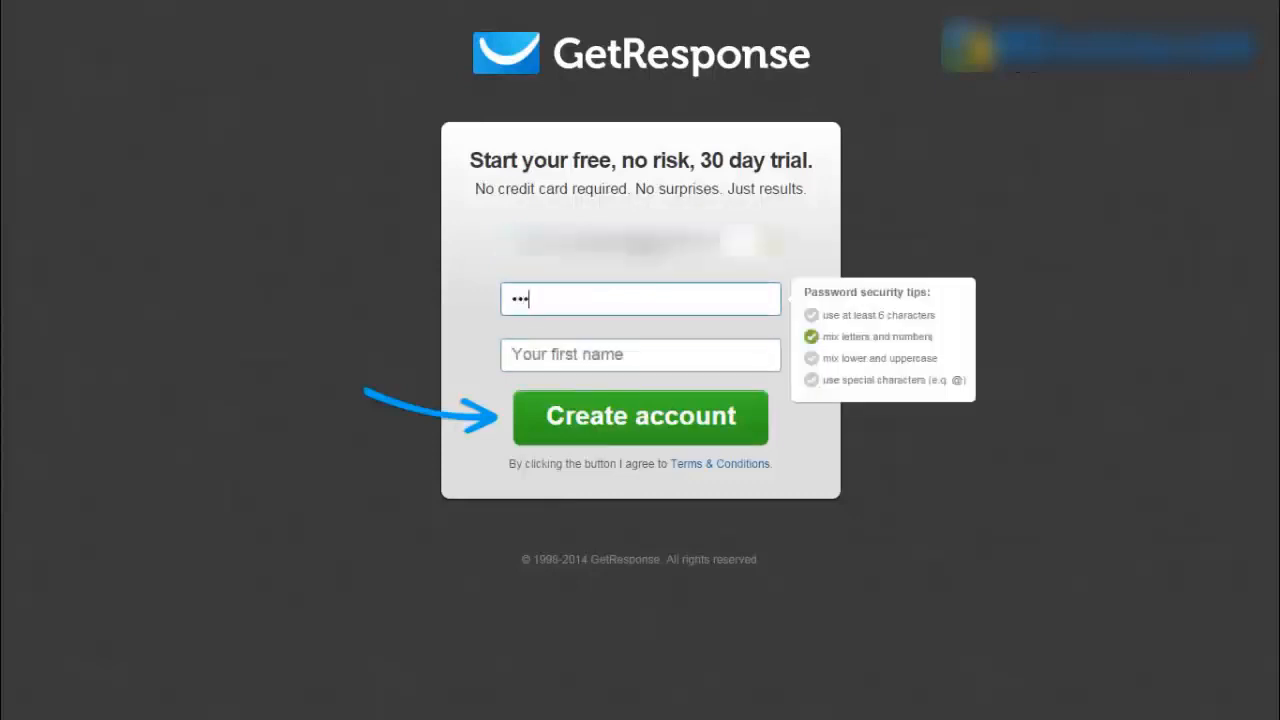
type("••••••")
key("Tab")
type("EDm")
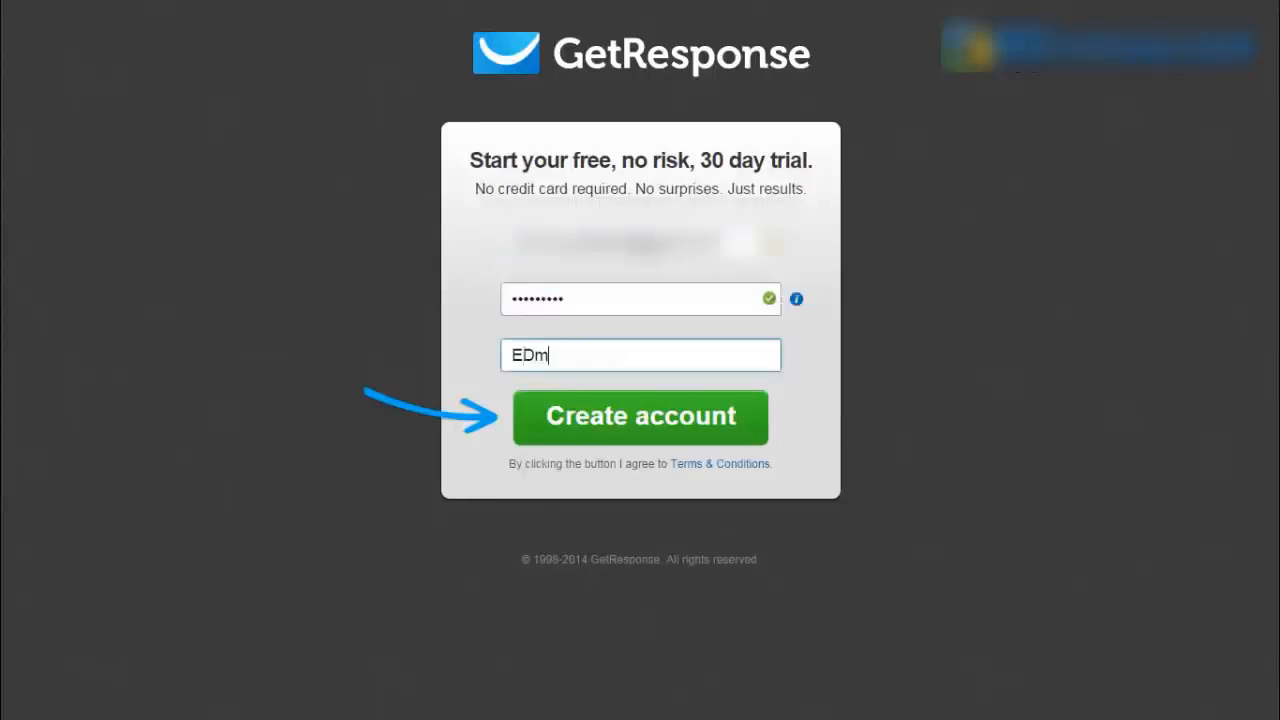
key("BackSpace")
key("BackSpace")
type("dmund")
left_click(645, 418)
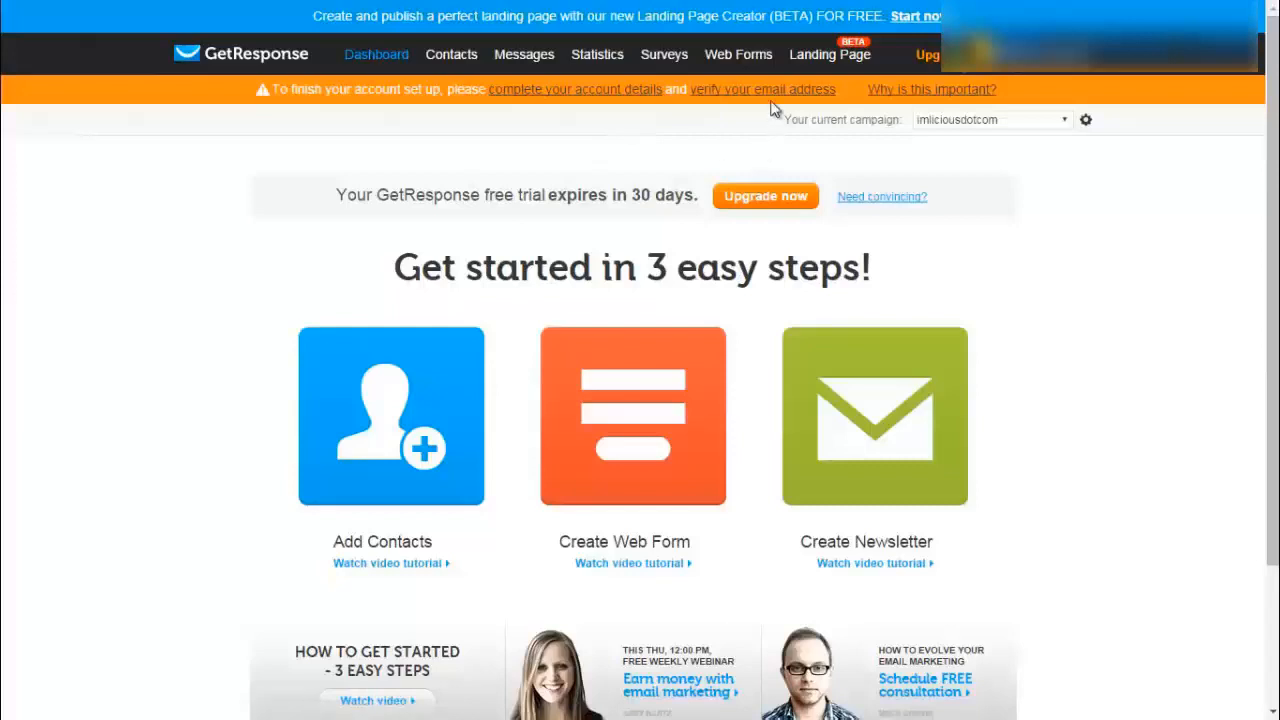
- Fill in last name, mobile phone, street, city and postal code in the account details form and submit
left_click(565, 90)
left_click(594, 277)
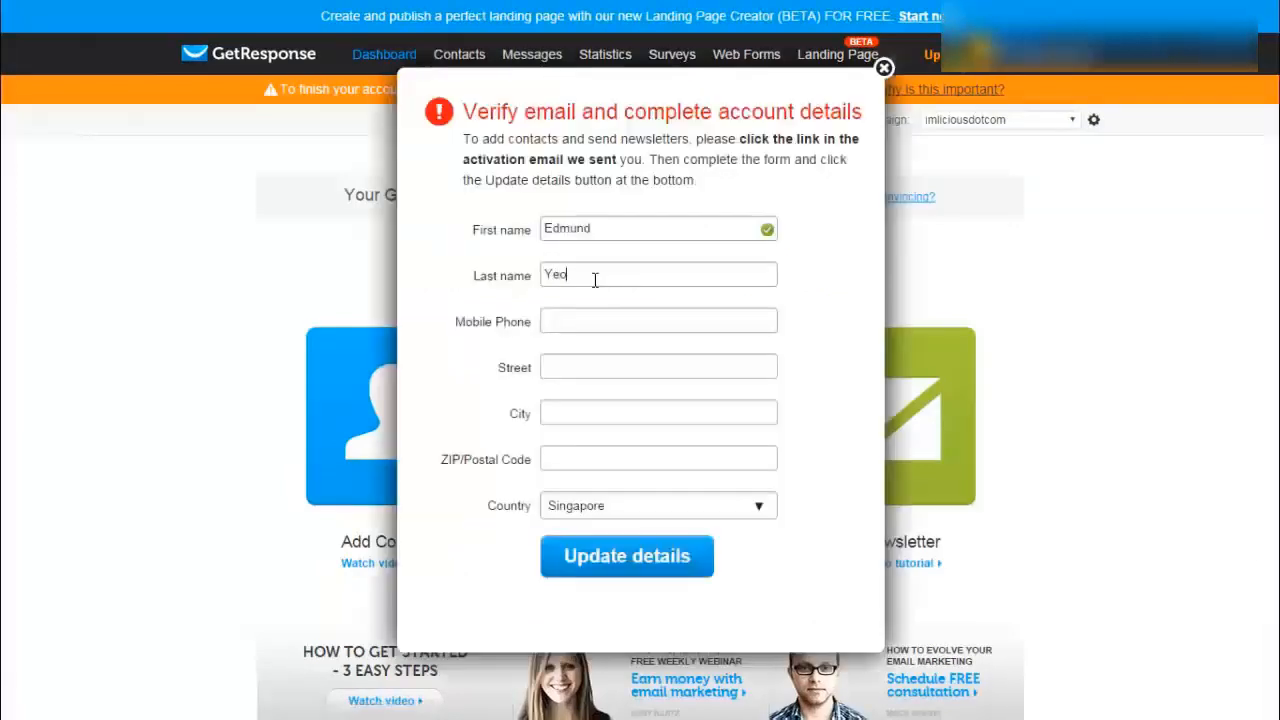
type("Yeo")
key("Tab")
type("••••")
key("Tab")
type("•••••••")
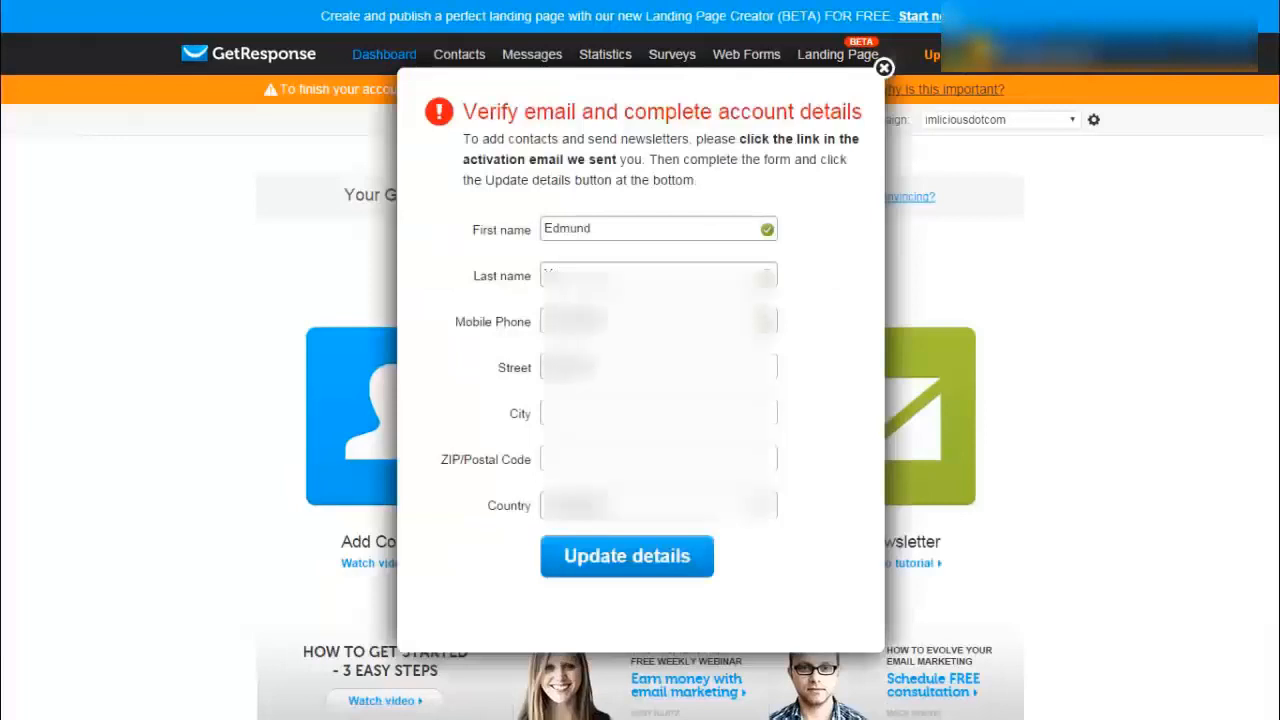
key("Tab")
type("••••••")
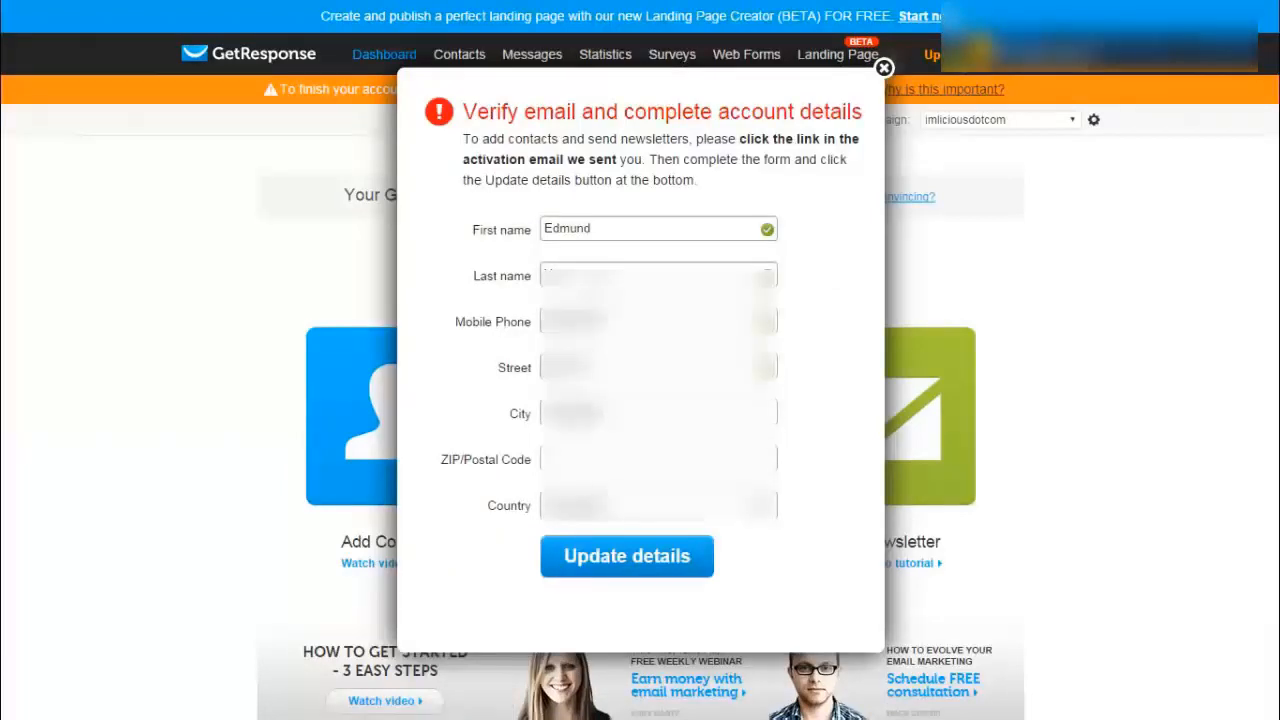
key("Tab")
type("•••••")
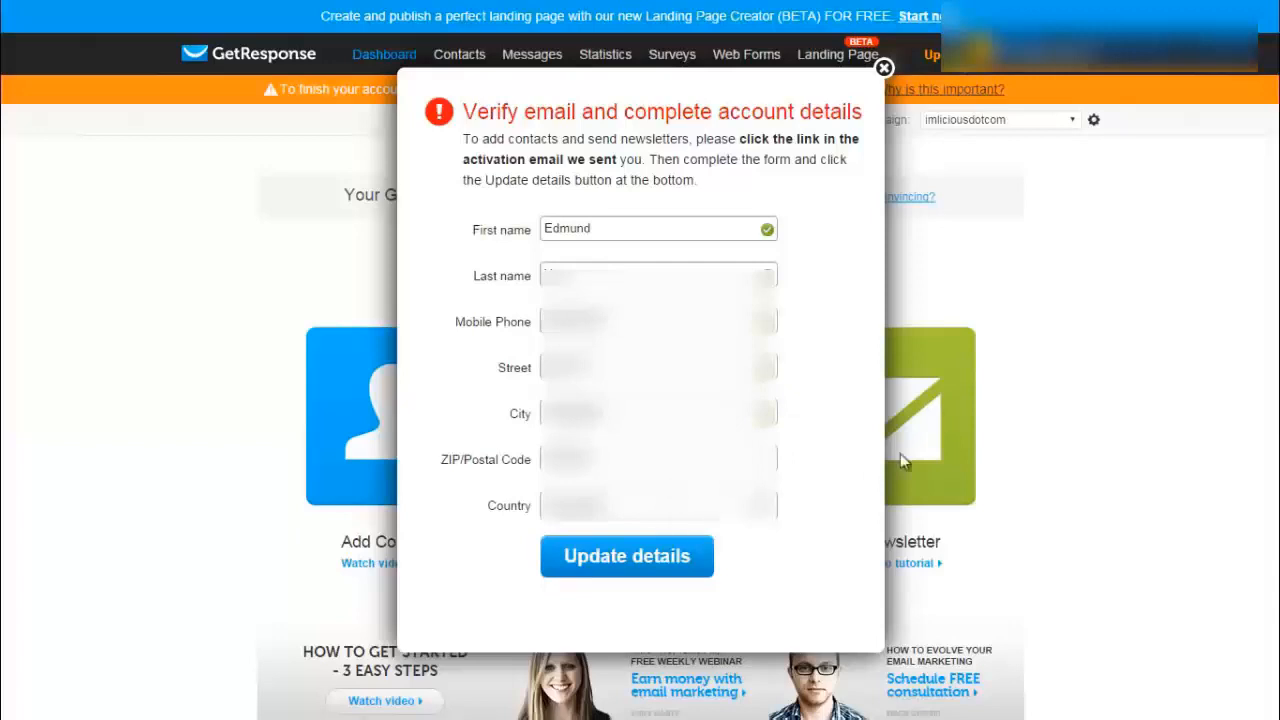
left_click(628, 556)
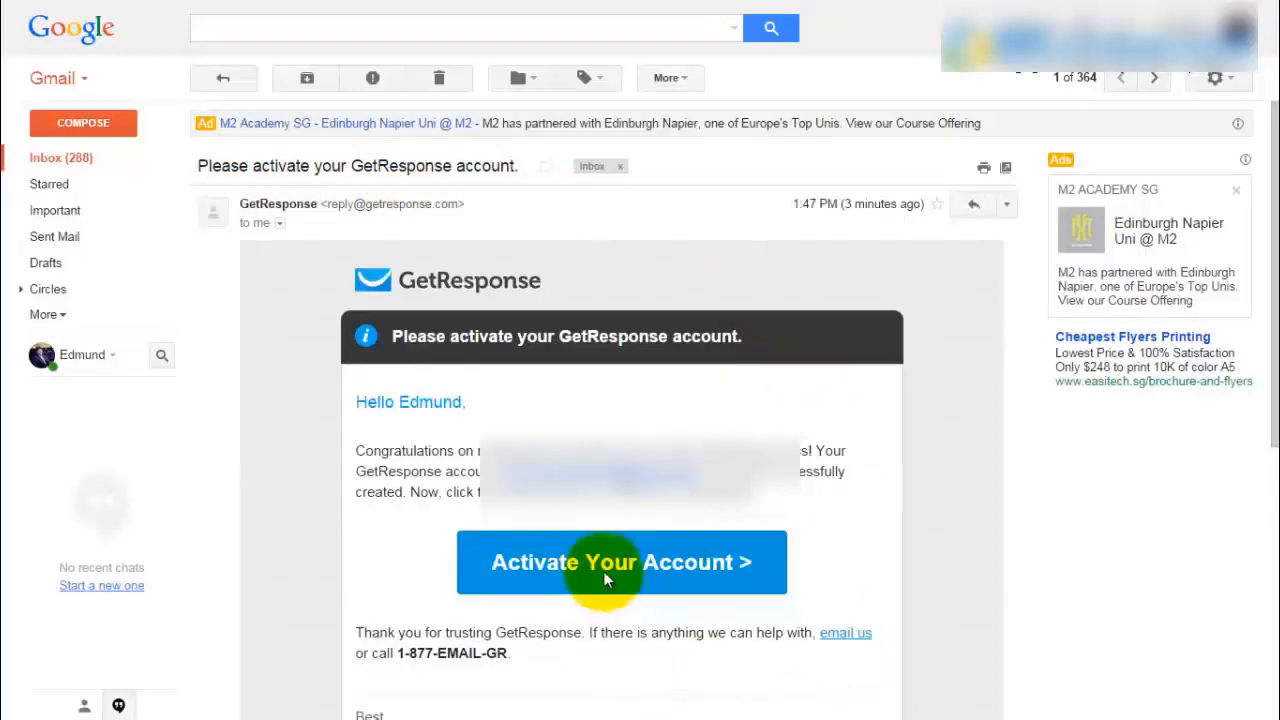
- Activate the account using the Activate Your Account button in the GetResponse email
left_click(603, 571)
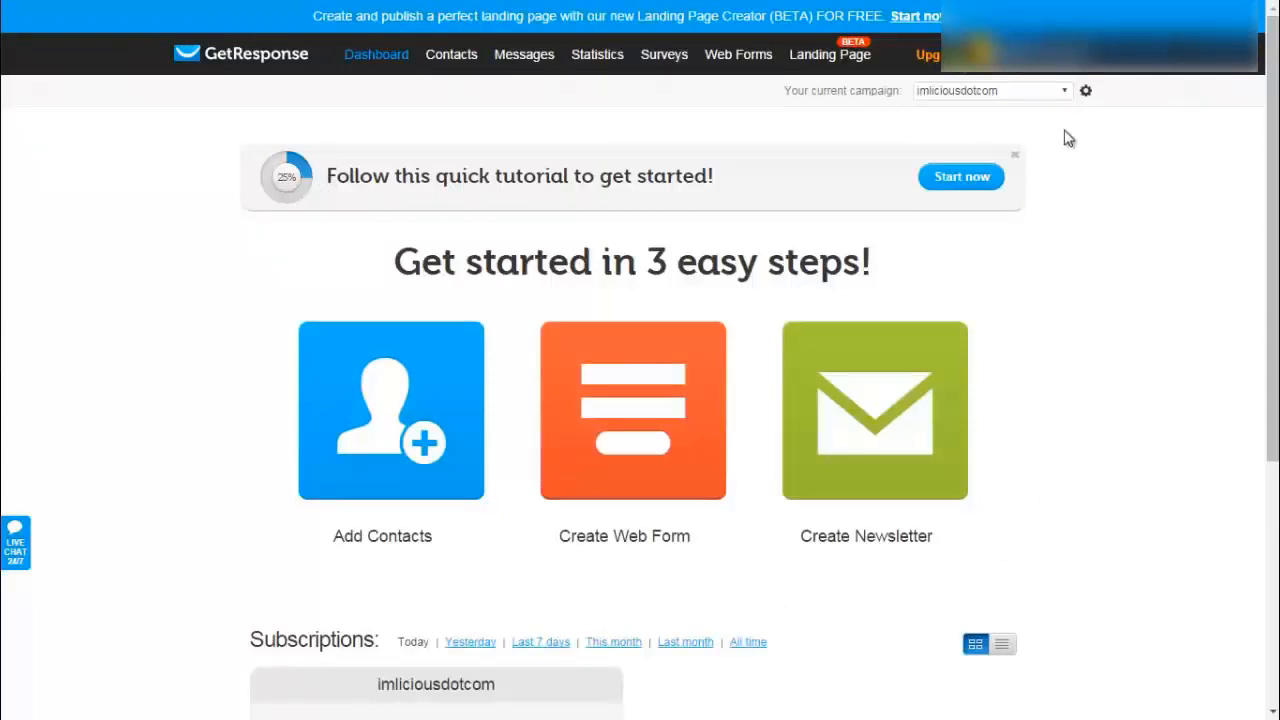
- Try creating a new campaign named imlicious2
left_click(1064, 96)
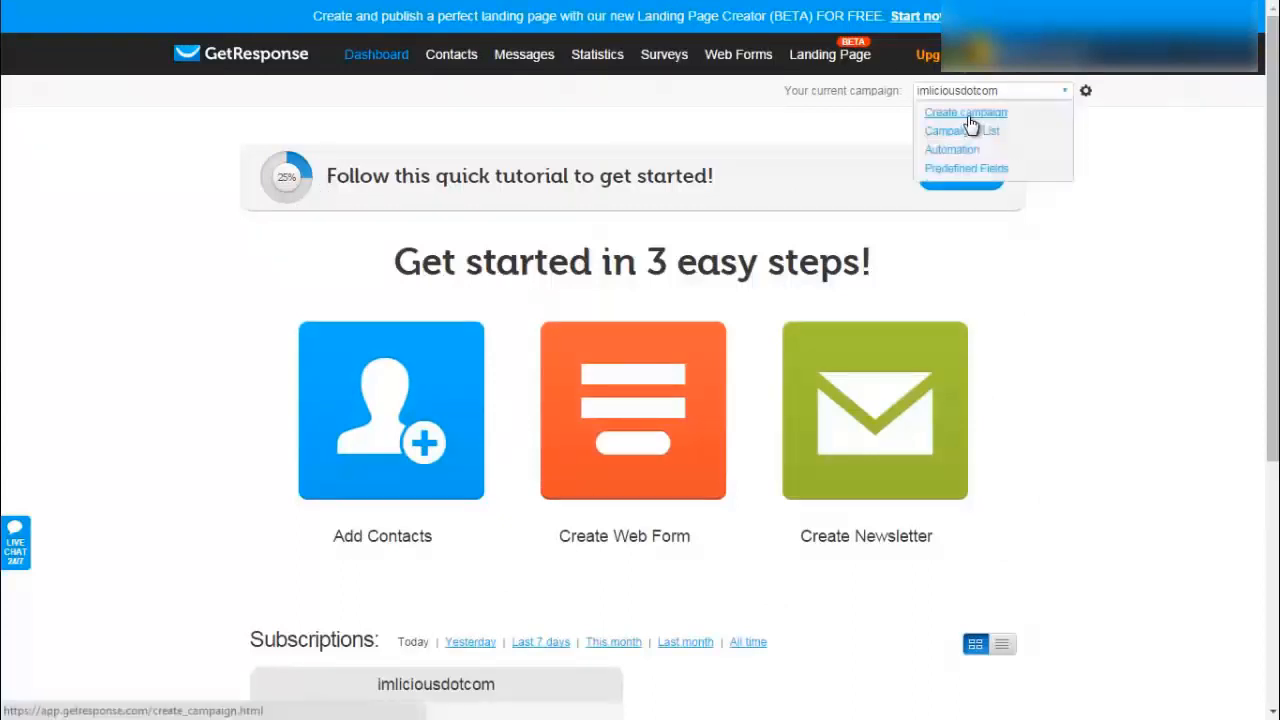
left_click(971, 124)
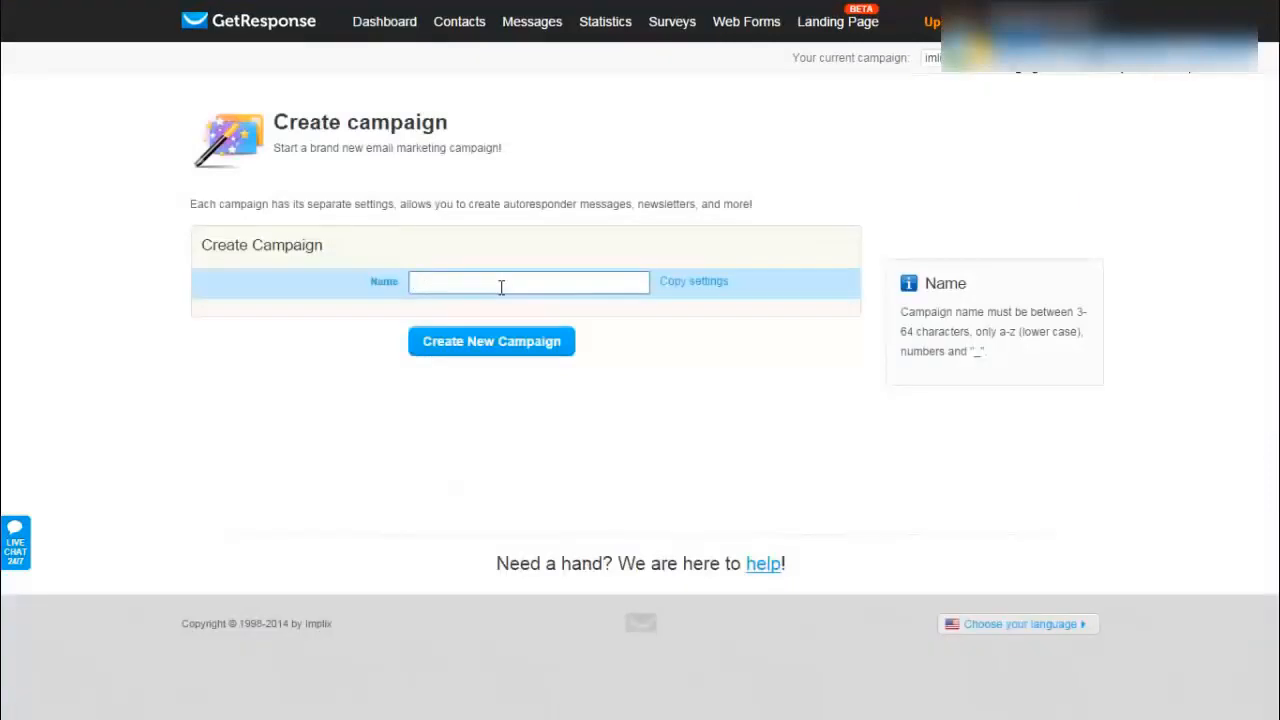
left_click(501, 287)
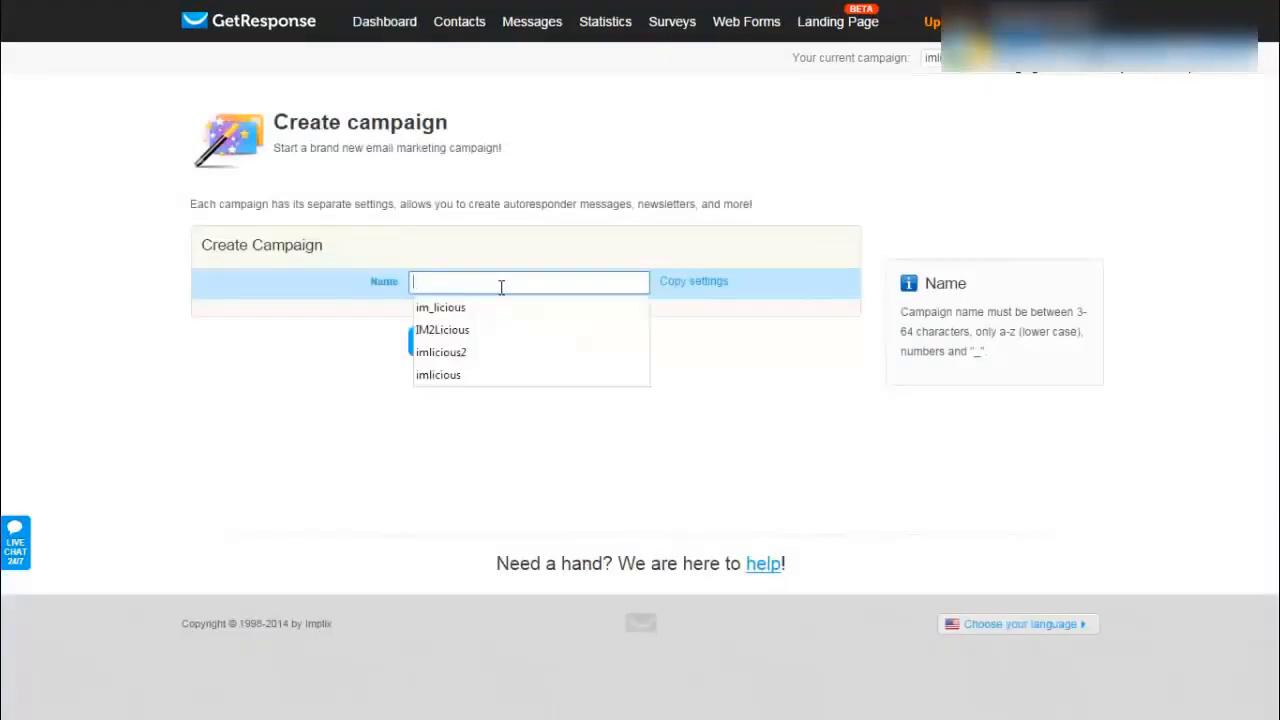
type("imlicious2")
key("Tab")
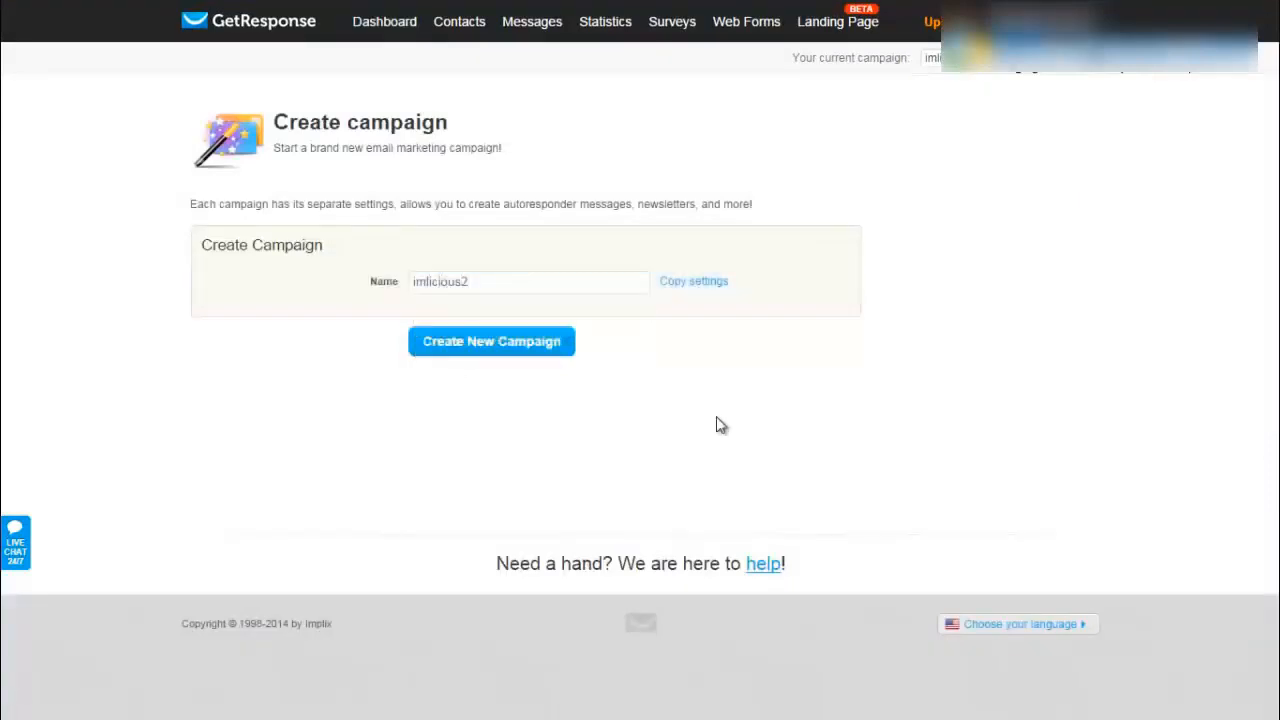
left_click(493, 344)
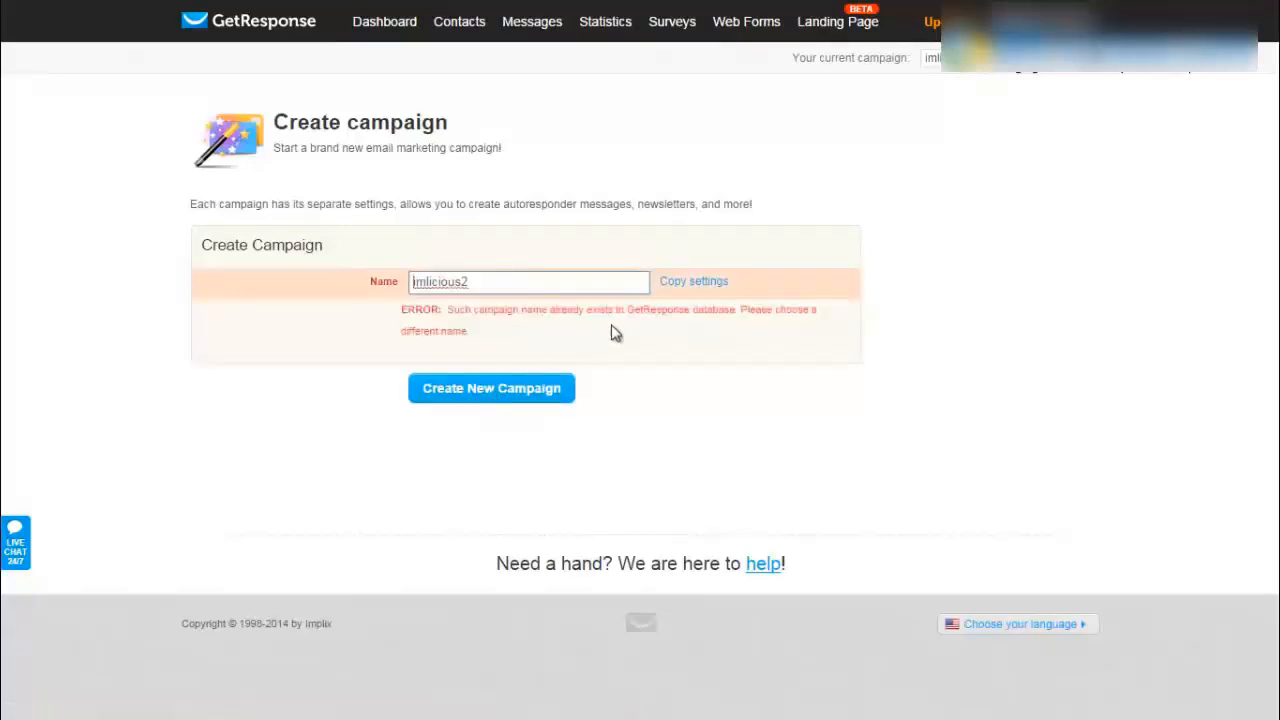
- Rename the rejected campaign to imlicious3, create it, and open its settings
left_click(514, 279)
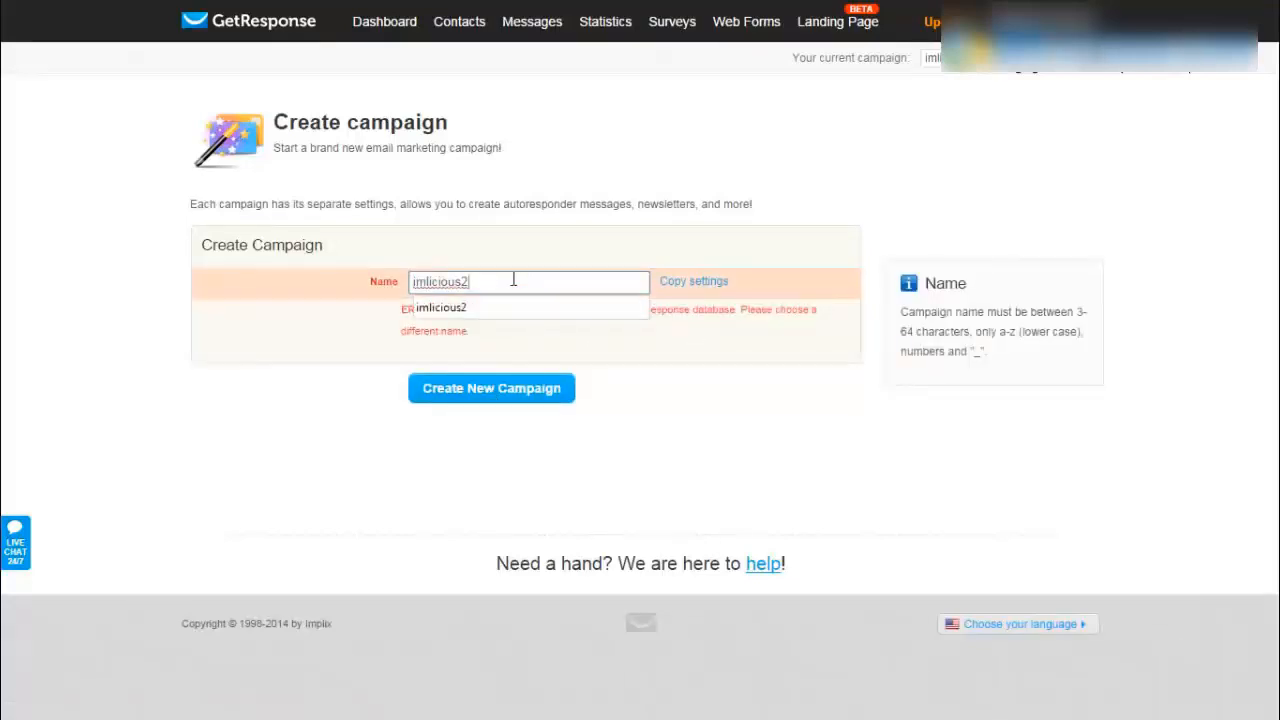
key("BackSpace")
type("3")
left_click(506, 391)
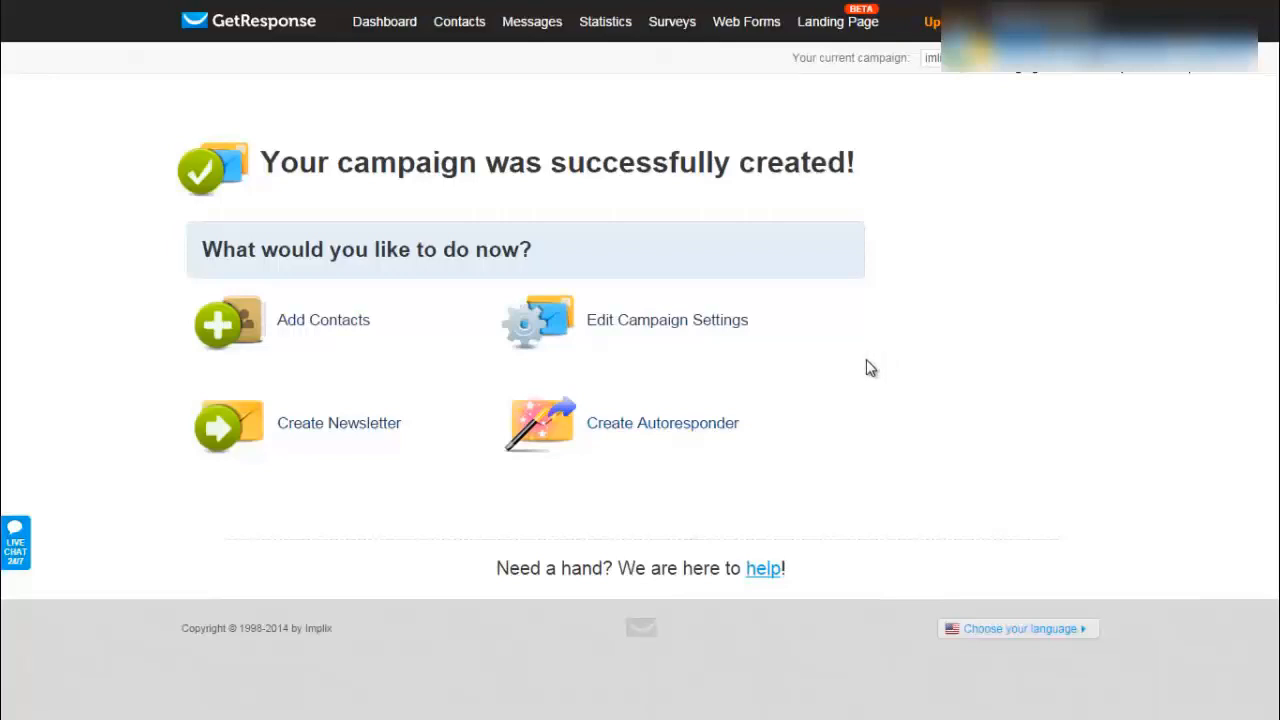
left_click(670, 320)
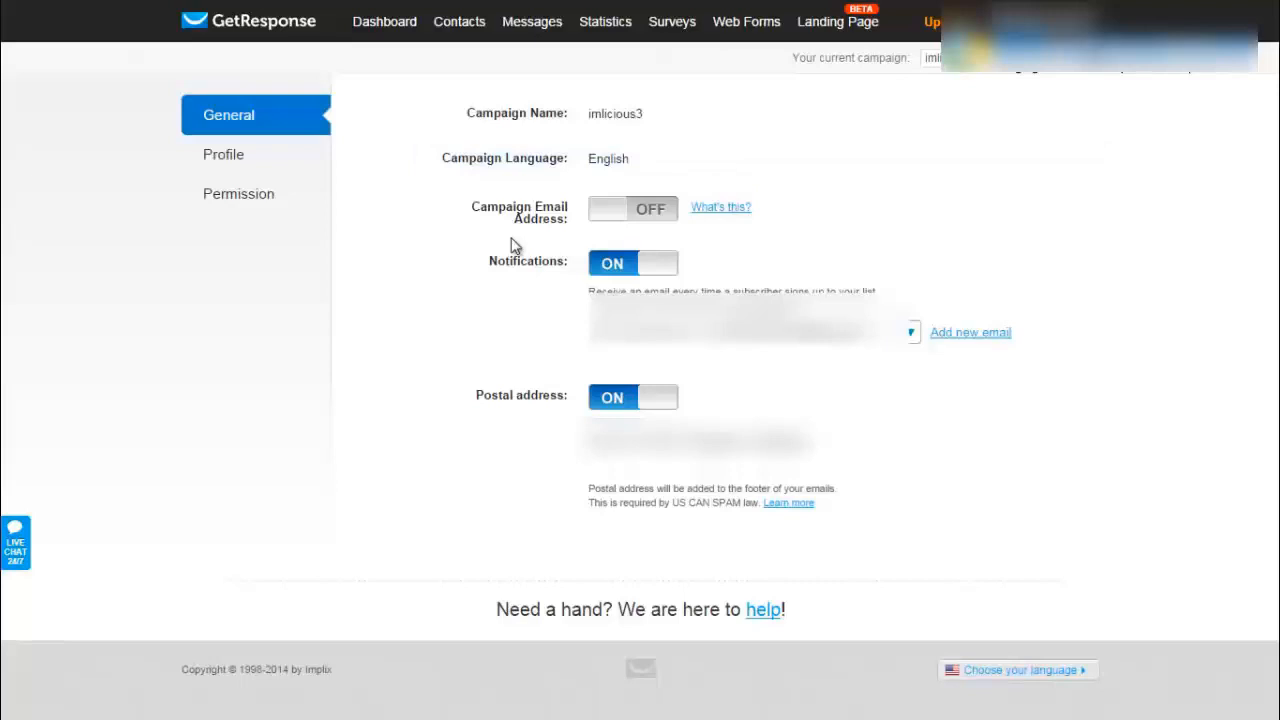
- Turn the campaign email address on with email forwarding, then switch it back off
left_click(667, 222)
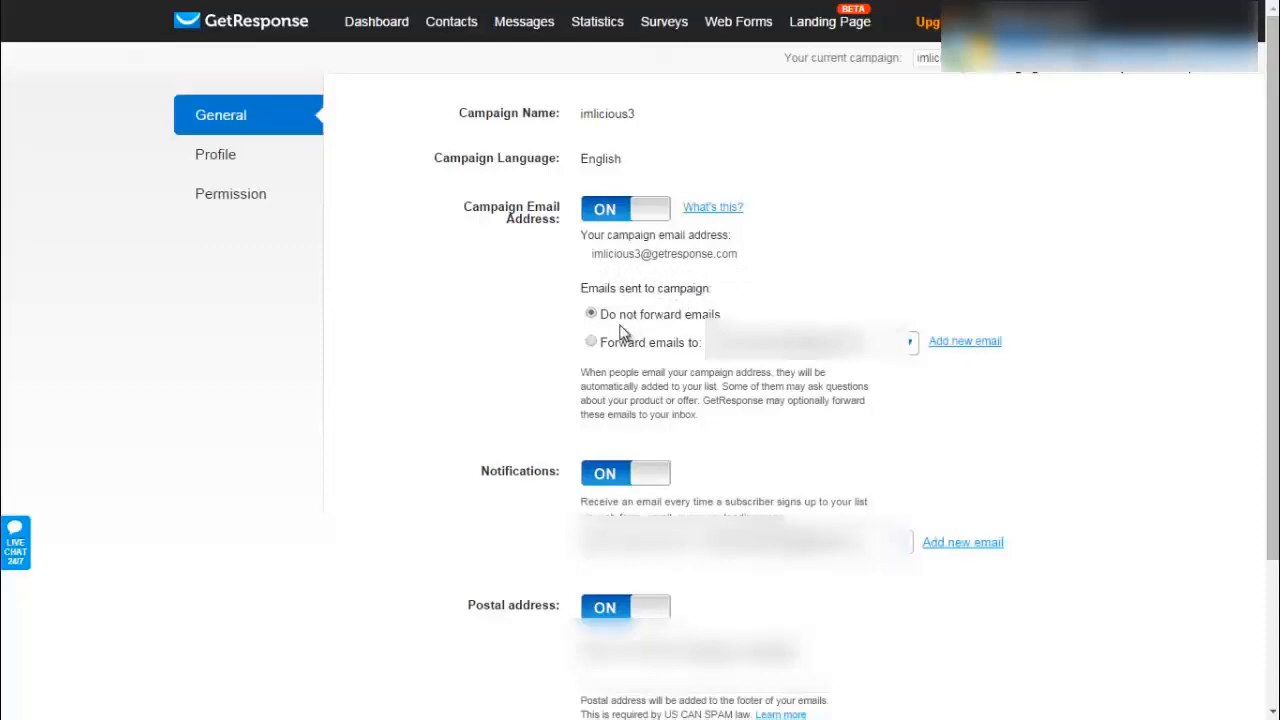
left_click(591, 342)
left_click(612, 209)
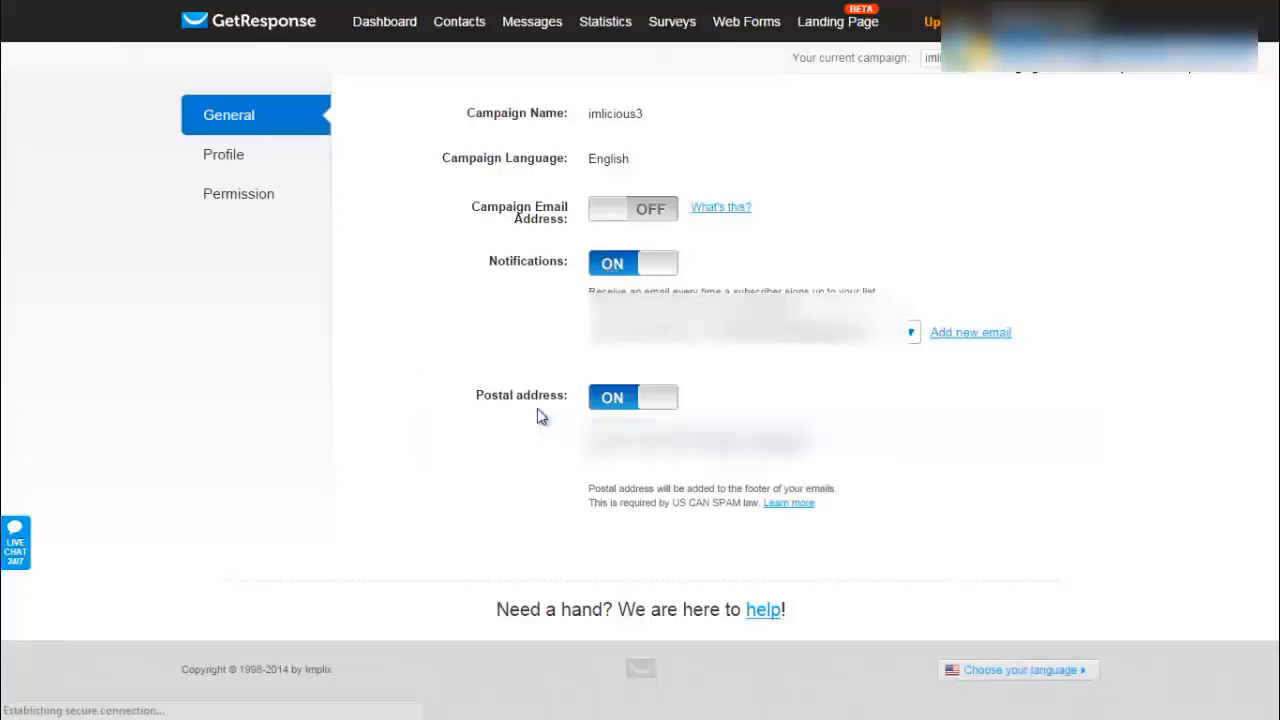
mouse_move(1050, 458)
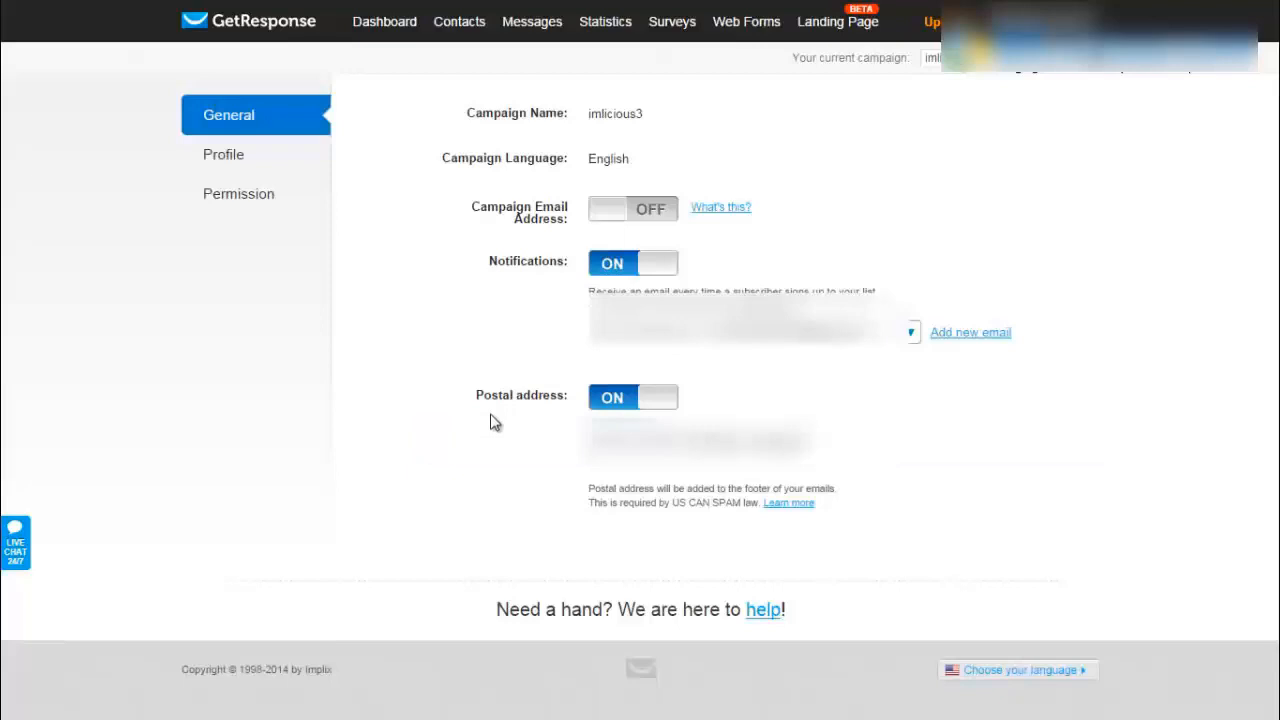
- Set the campaign title to 'Internet Marketing Newsletter' on the Profile settings
left_click(225, 160)
left_click(667, 118)
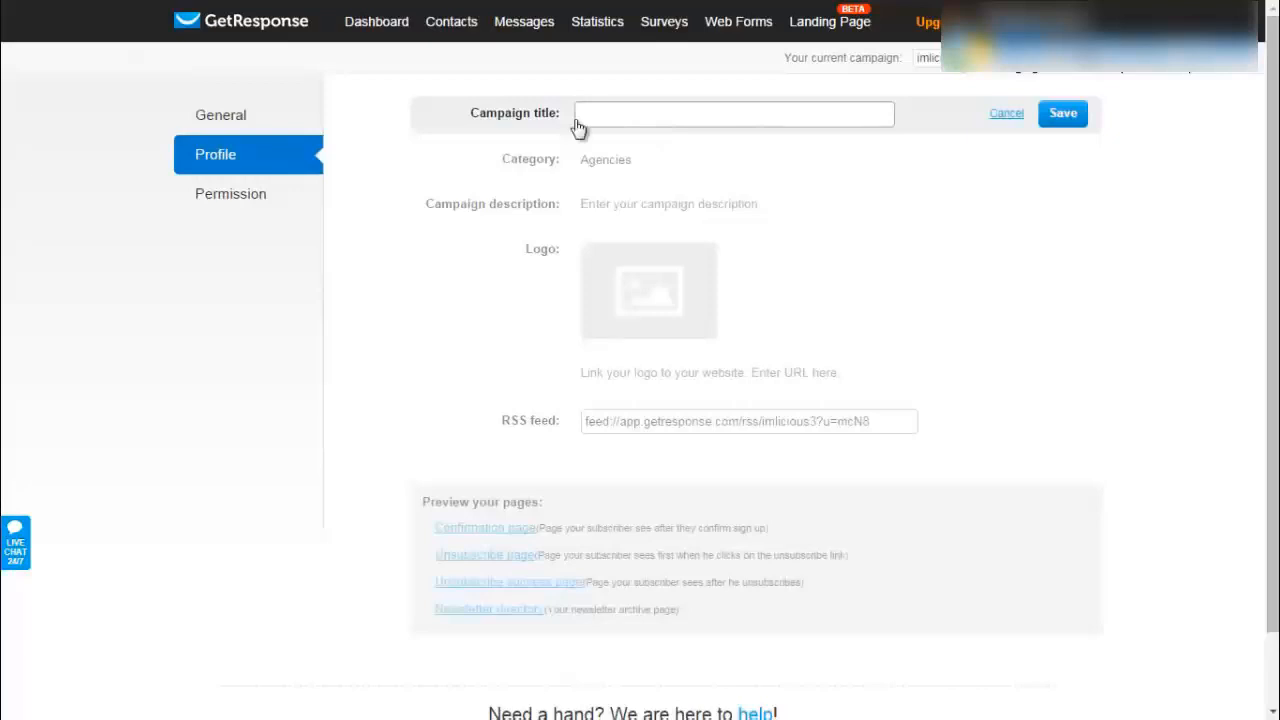
type("Internet Marketing ?Nes")
key("BackSpace")
type("wsletter")
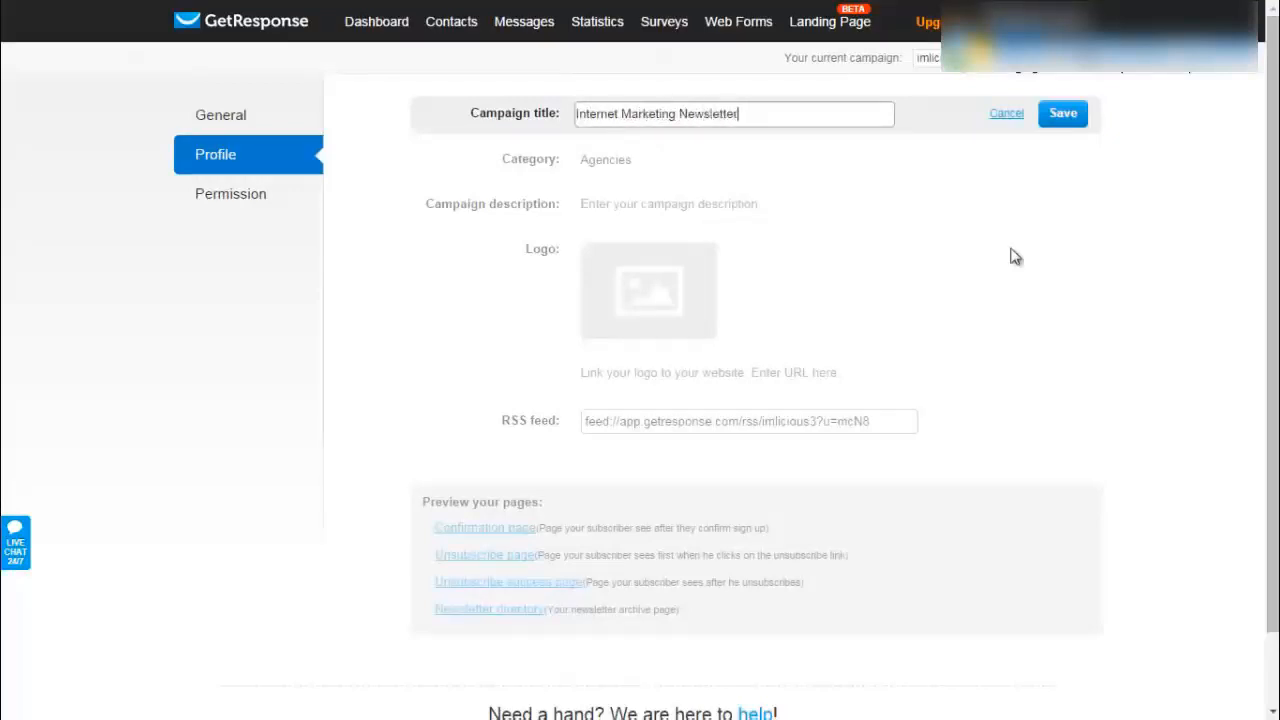
left_click(1061, 116)
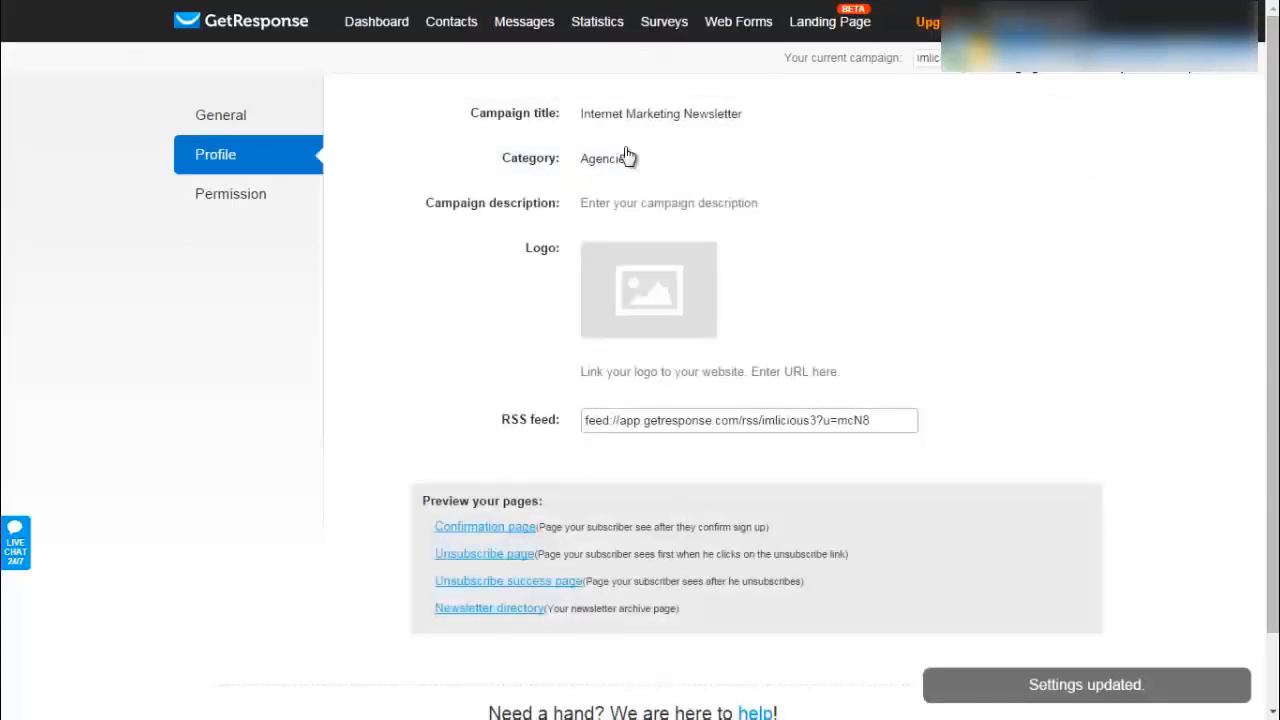
- Set the campaign category to Internet Marketing
left_click(629, 160)
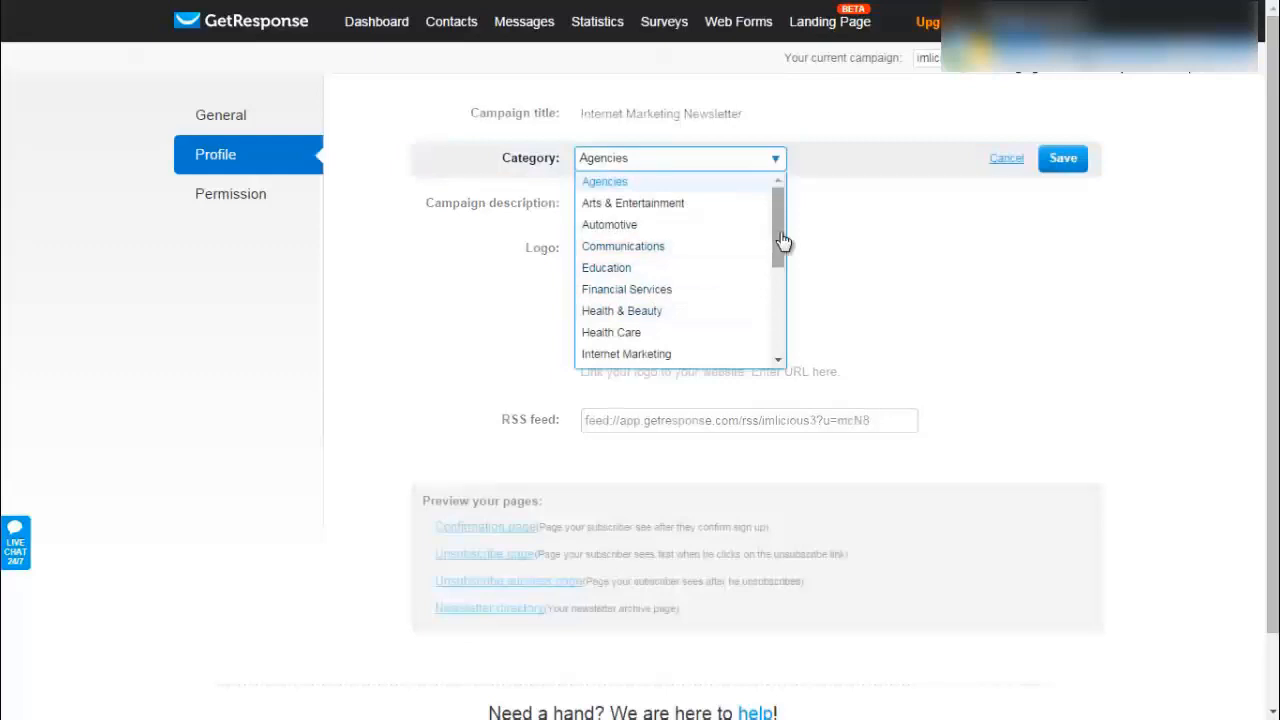
left_click_drag(783, 240, 786, 289)
left_click(666, 244)
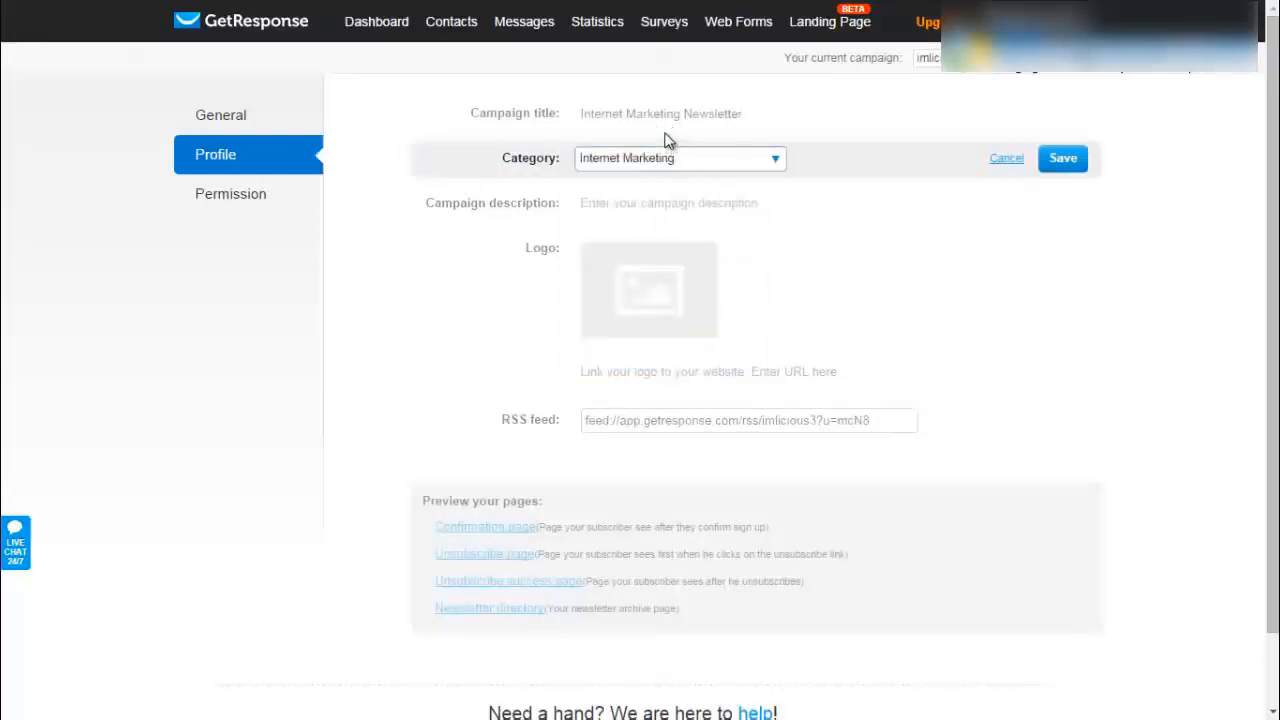
left_click(1075, 167)
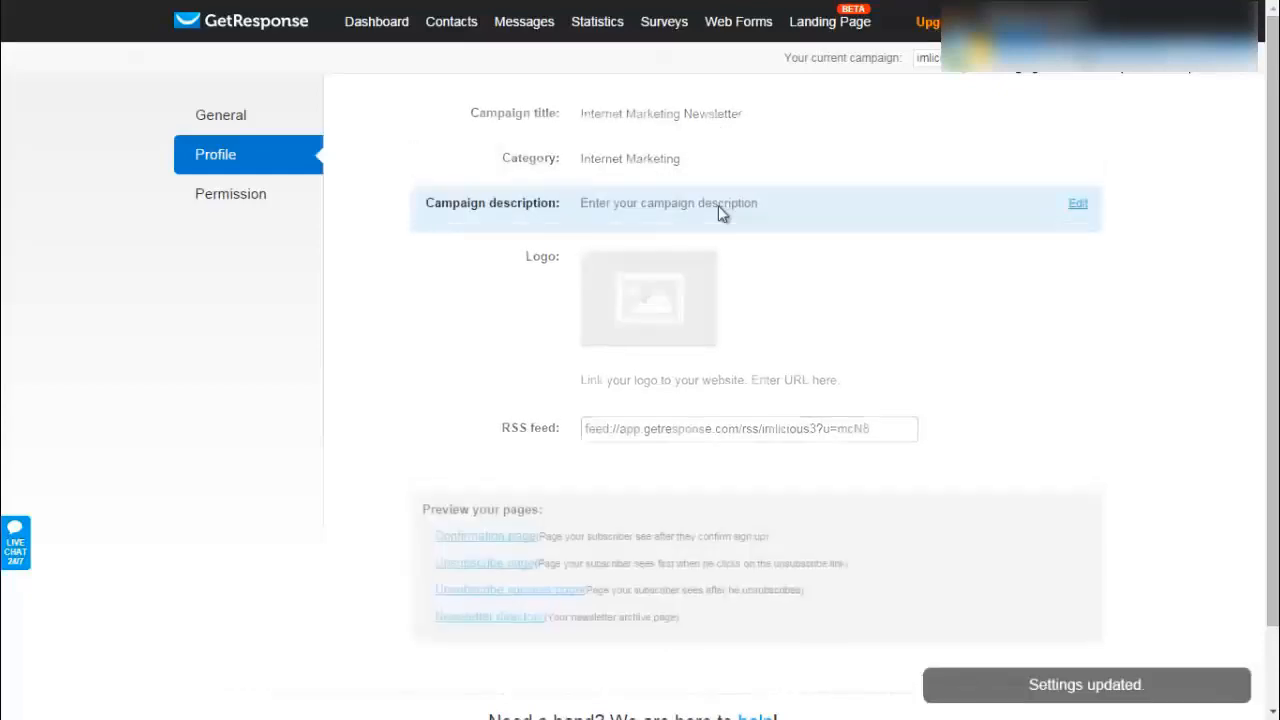
- Save the description 'Internet marketing tips on demand.', start adding a logo, then go to Permission settings
left_click(716, 205)
type("Internet marketing tips")
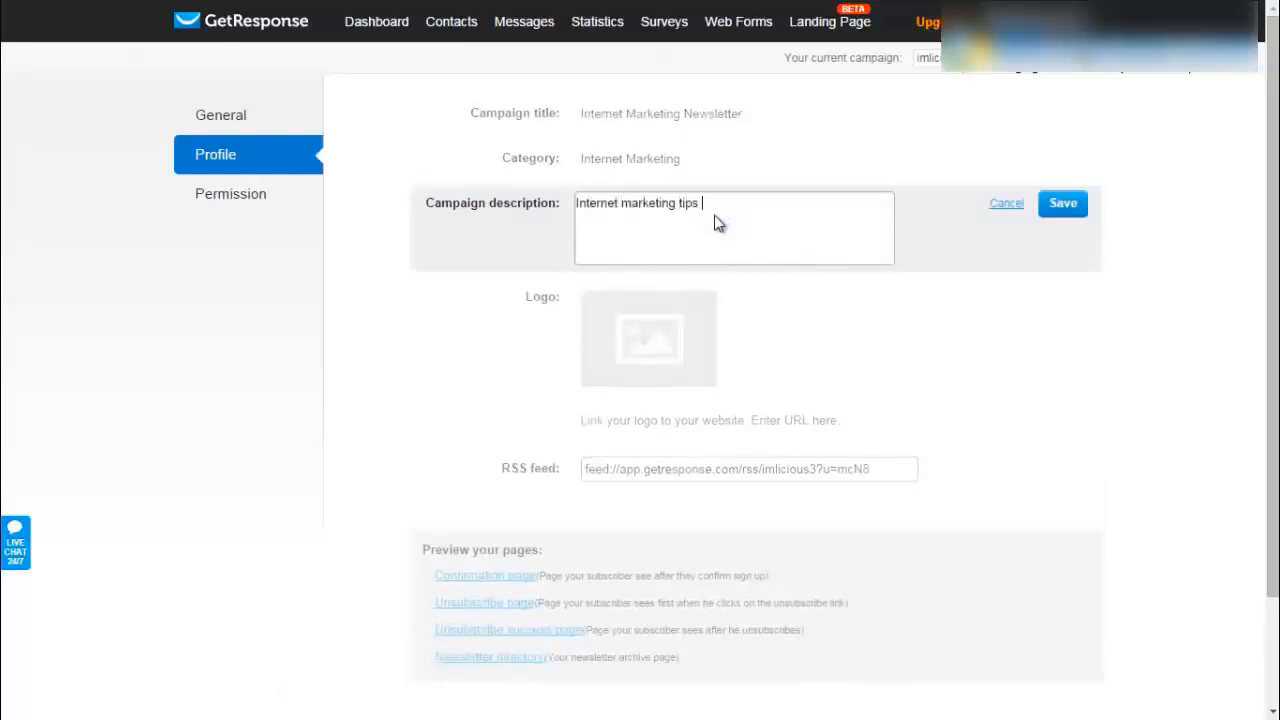
type(" on demand.")
left_click(1063, 203)
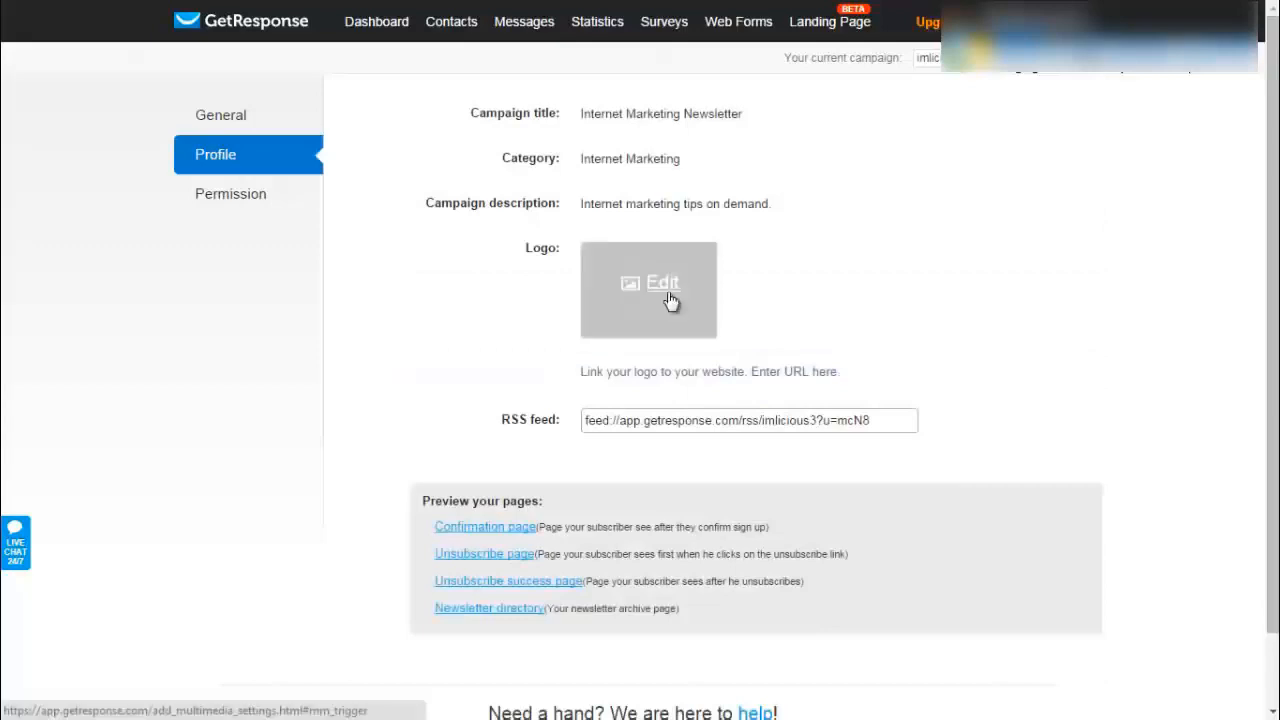
left_click(670, 300)
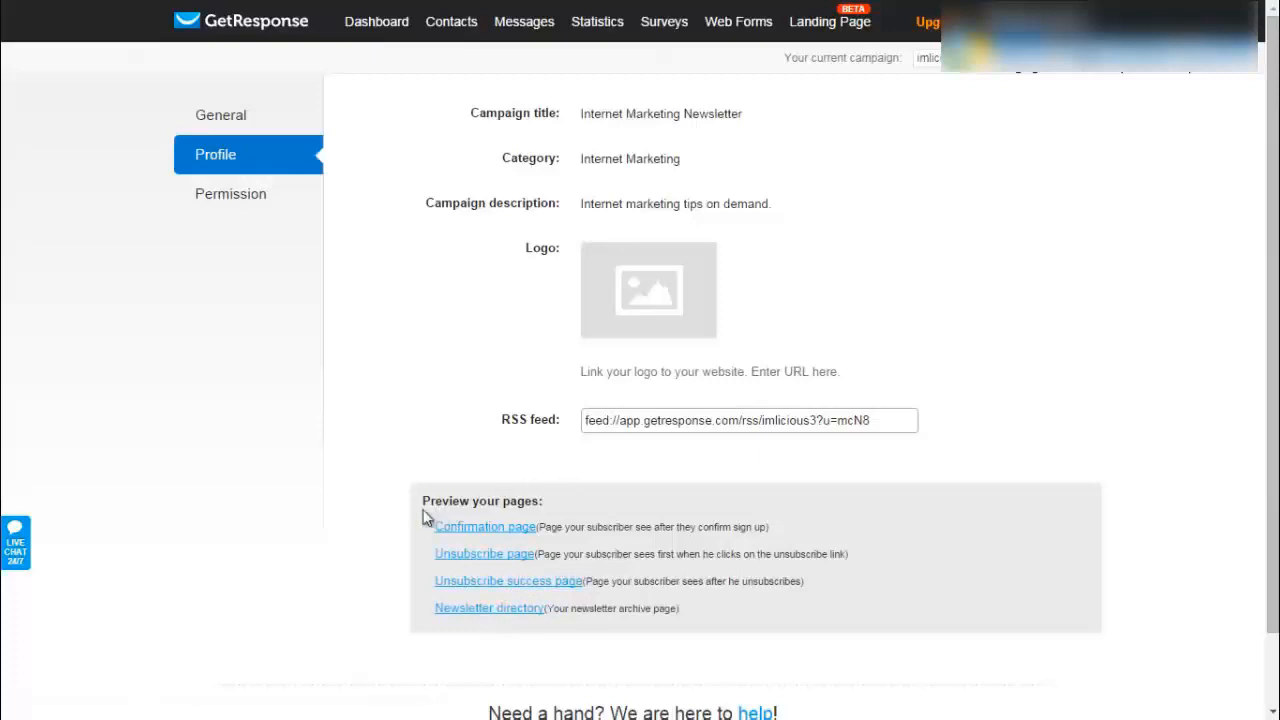
left_click(235, 203)
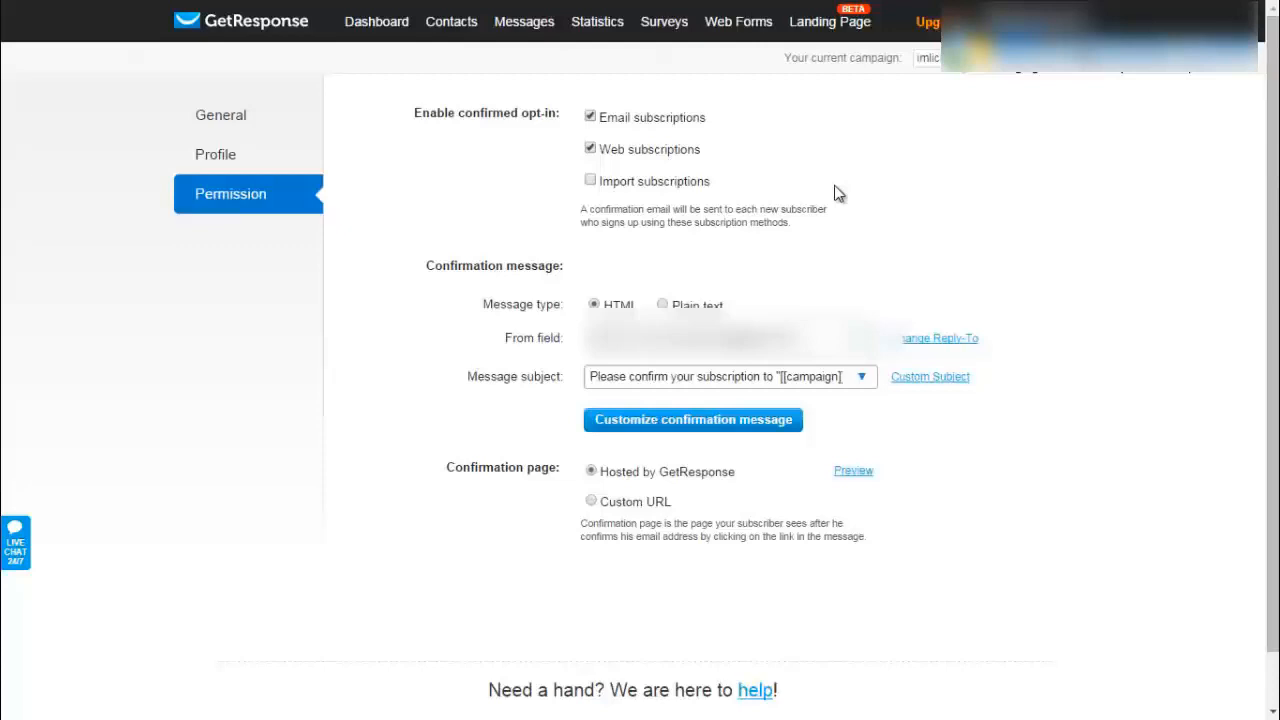
- Toggle confirmed opt-in for web subscriptions off and on, keeping the GetResponse-hosted confirmation page
left_click(590, 148)
left_click(590, 148)
key("Down")
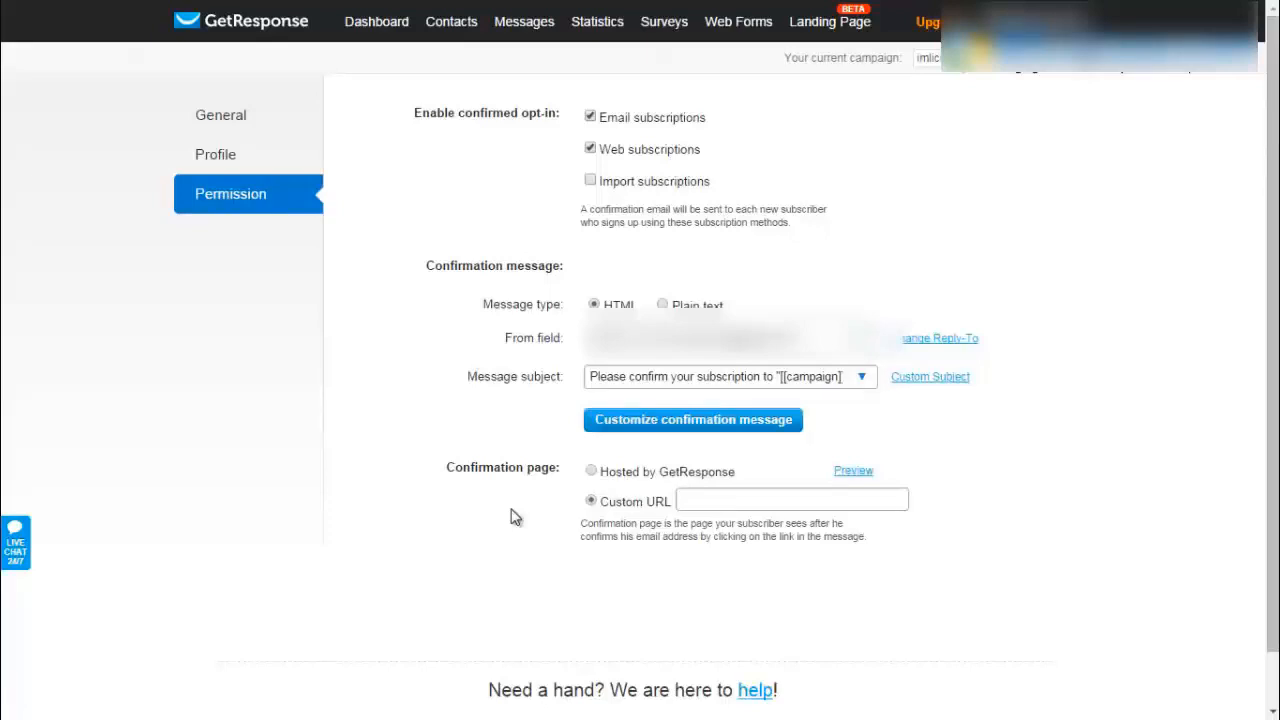
left_click(592, 472)
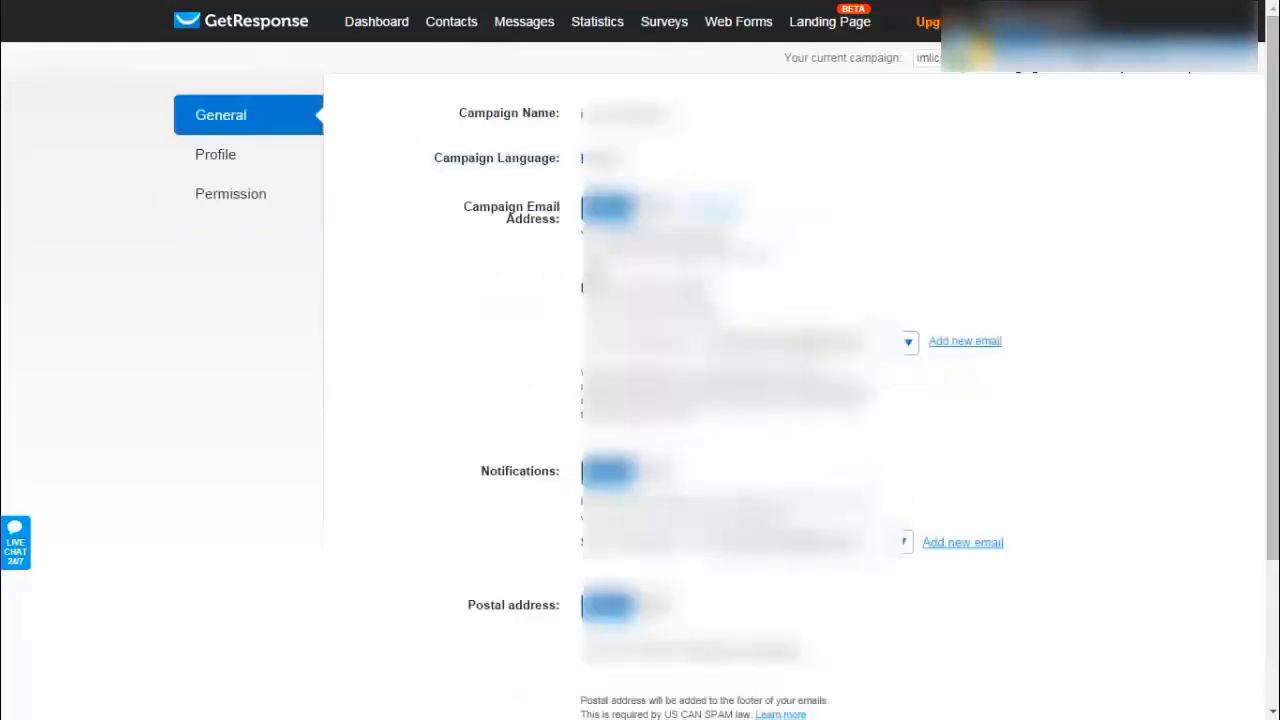
- Show the Messages dropdown in the top navigation bar
mouse_move(524, 22)
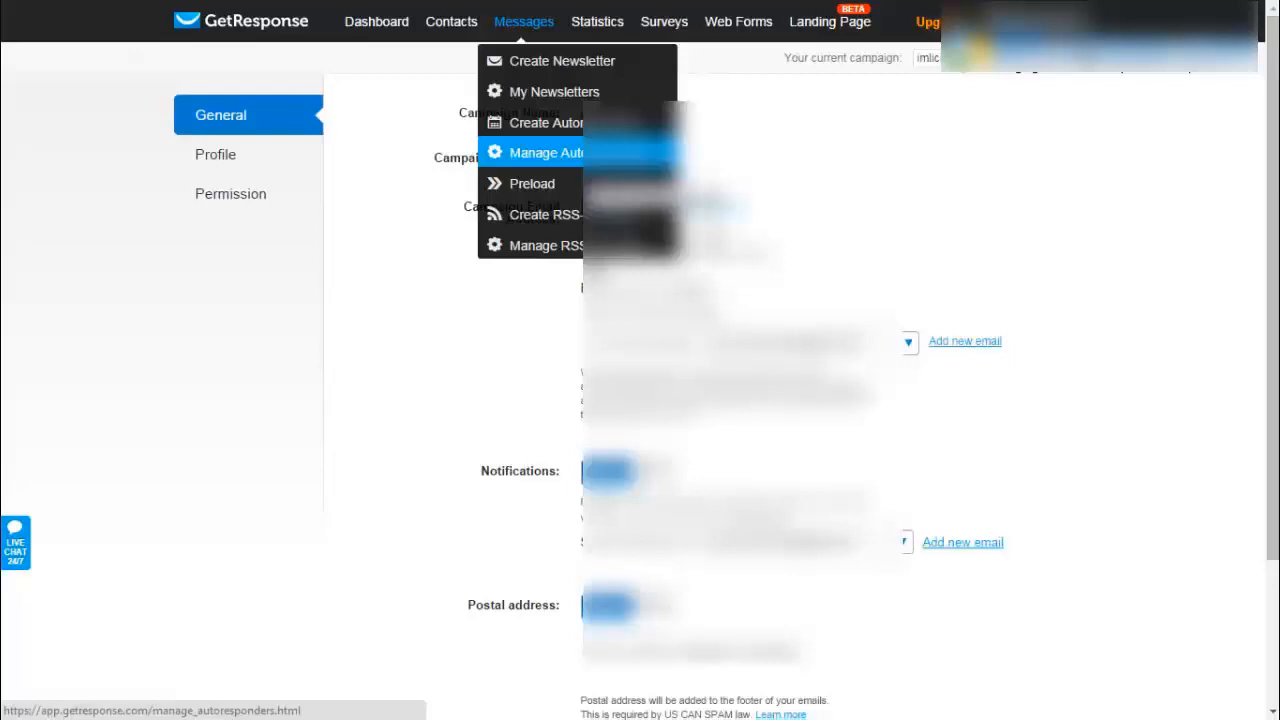
- Start an autoresponder from a calendar day, preview each trigger type, and choose Time-based
left_click(590, 152)
left_click(589, 266)
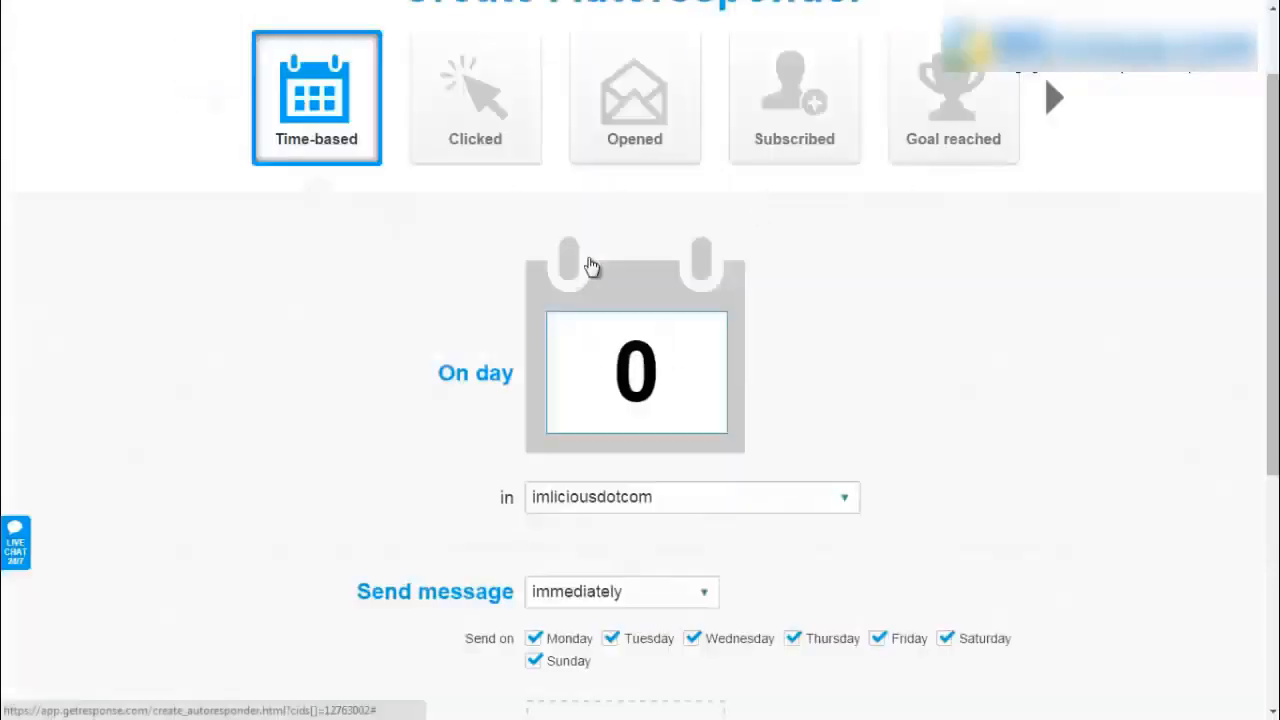
left_click(475, 98)
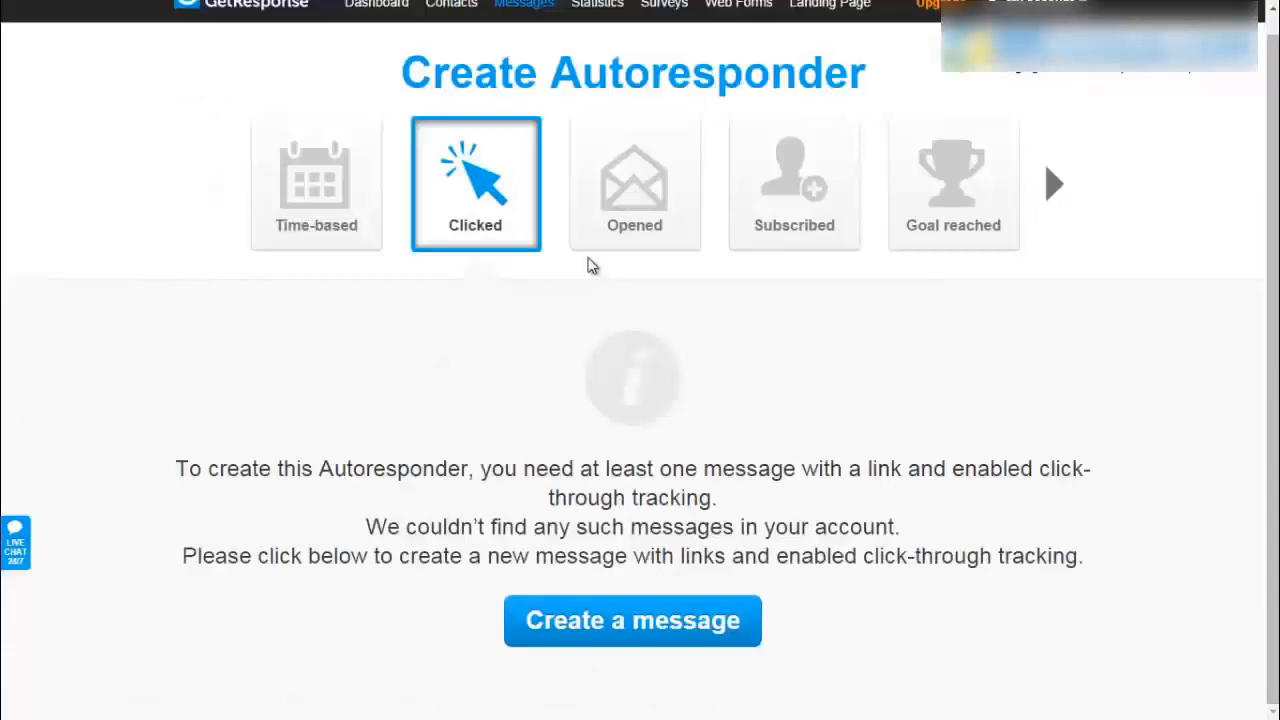
left_click(590, 248)
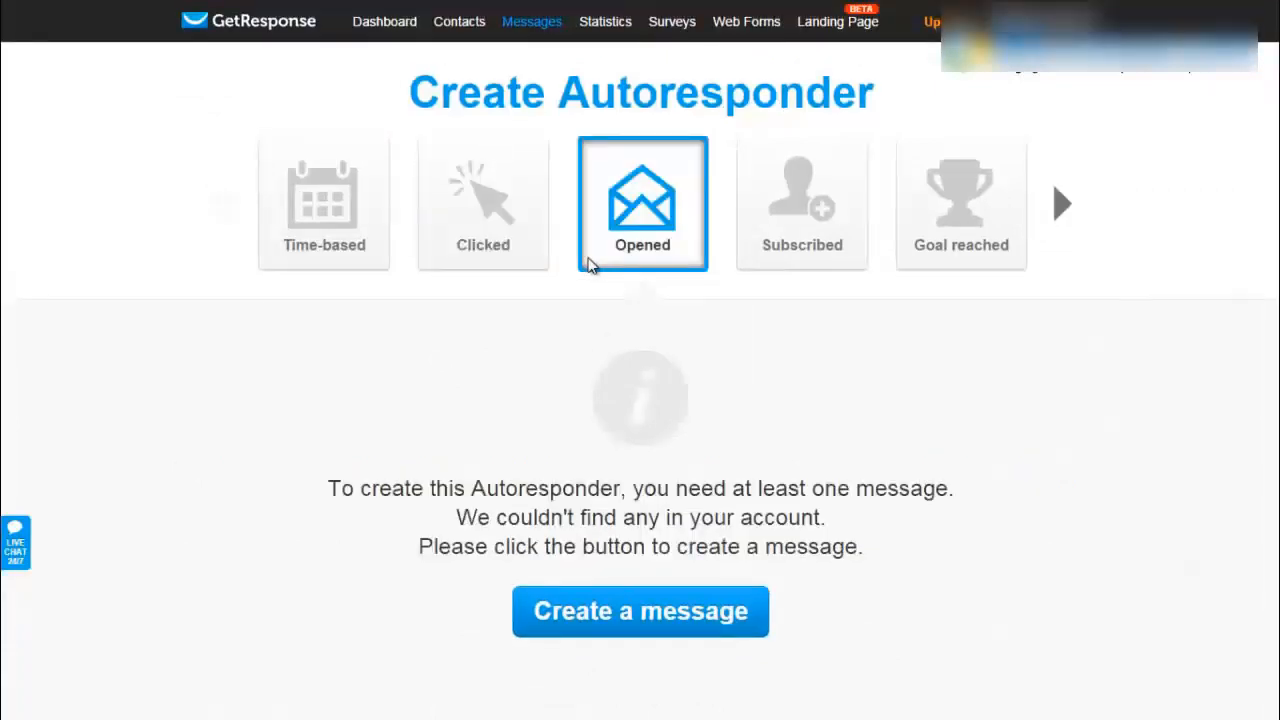
left_click(802, 204)
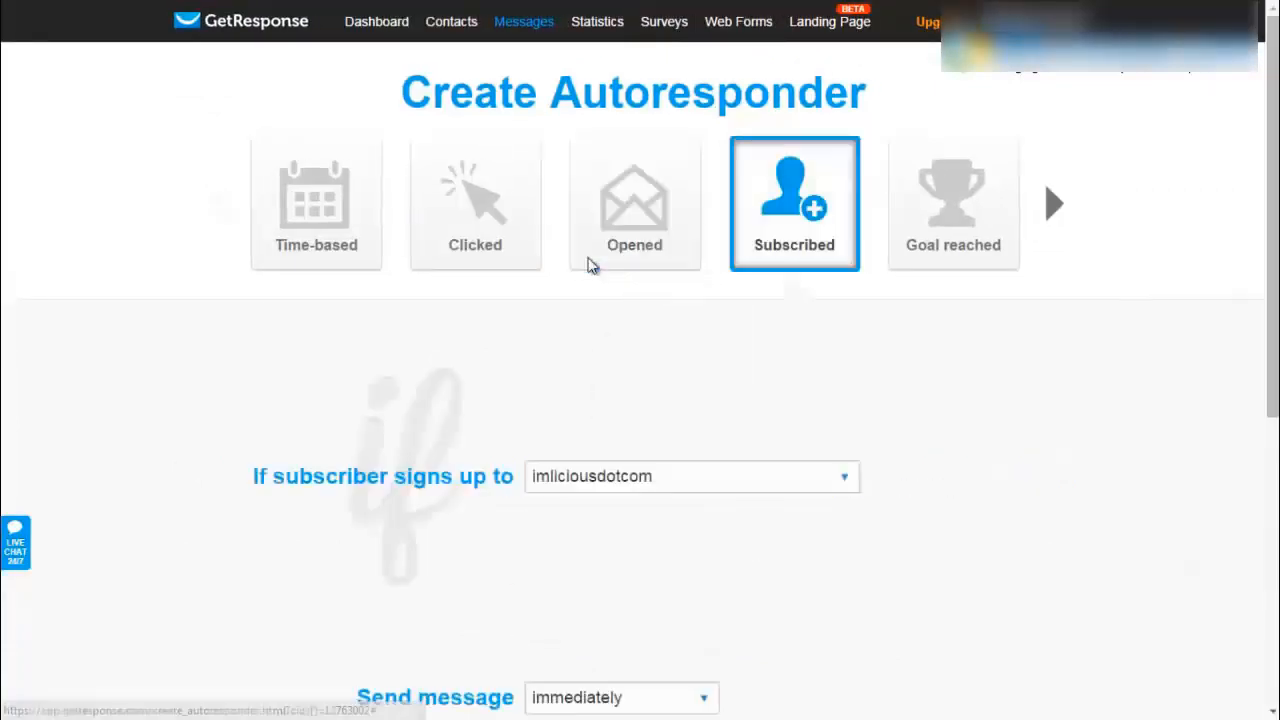
left_click(953, 204)
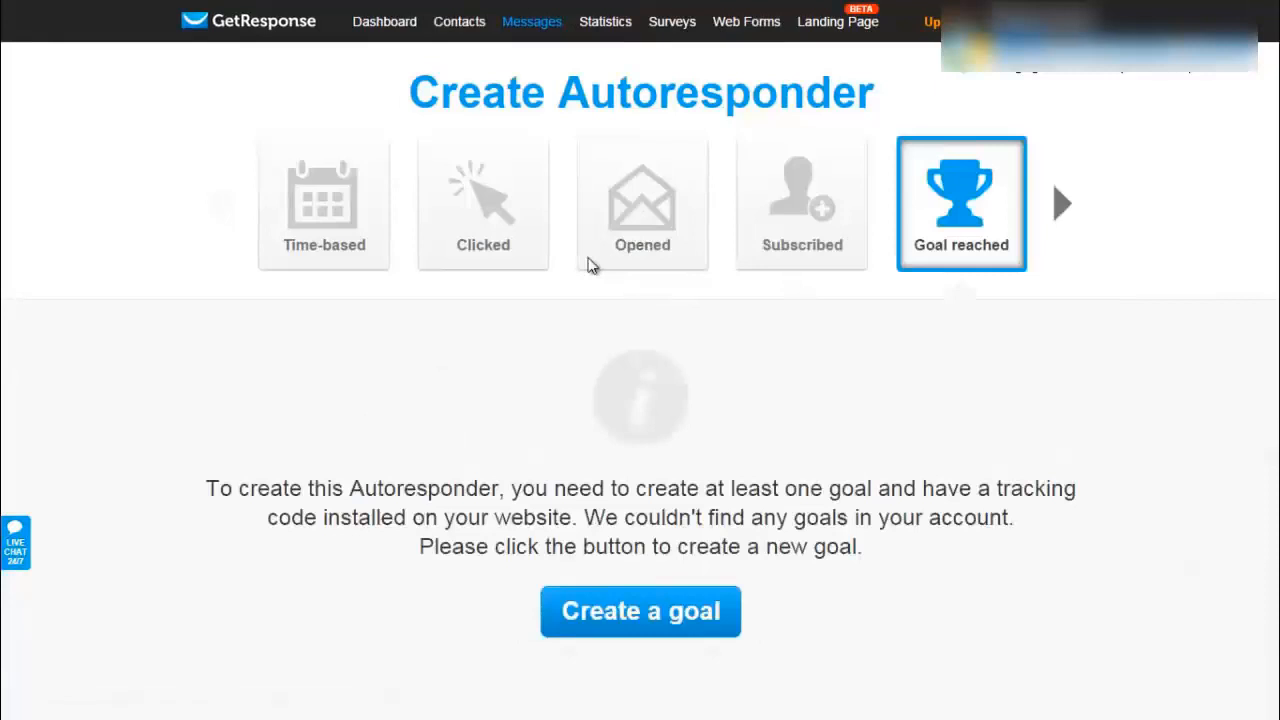
left_click(324, 204)
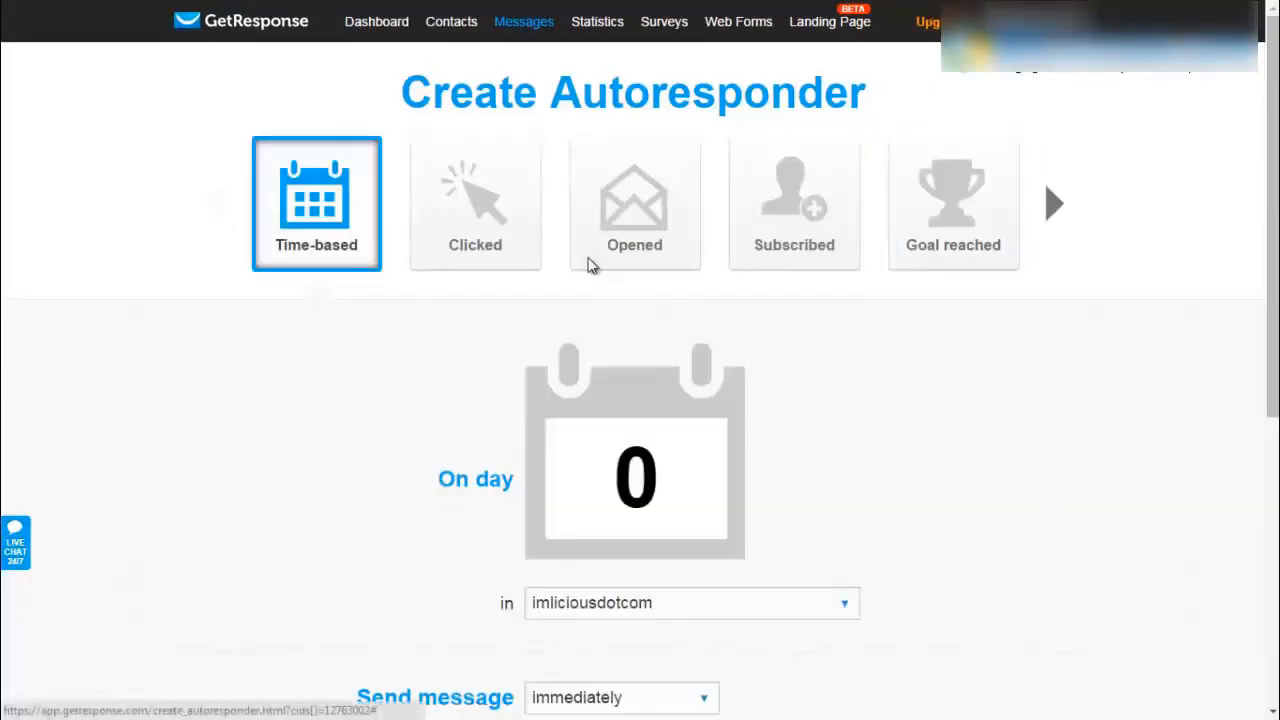
- Name the day-0 immediate autoresponder 'Free Report'
scroll(590, 265, "down", 3)
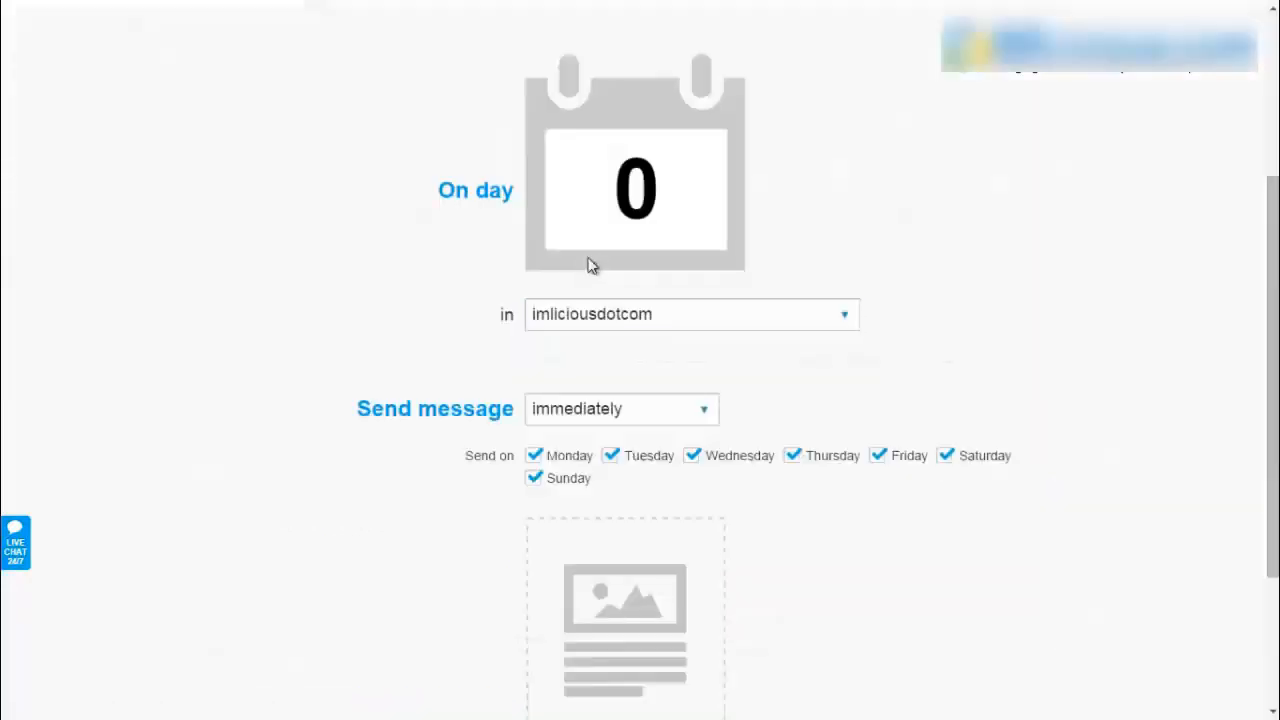
scroll(590, 265, "down", 2)
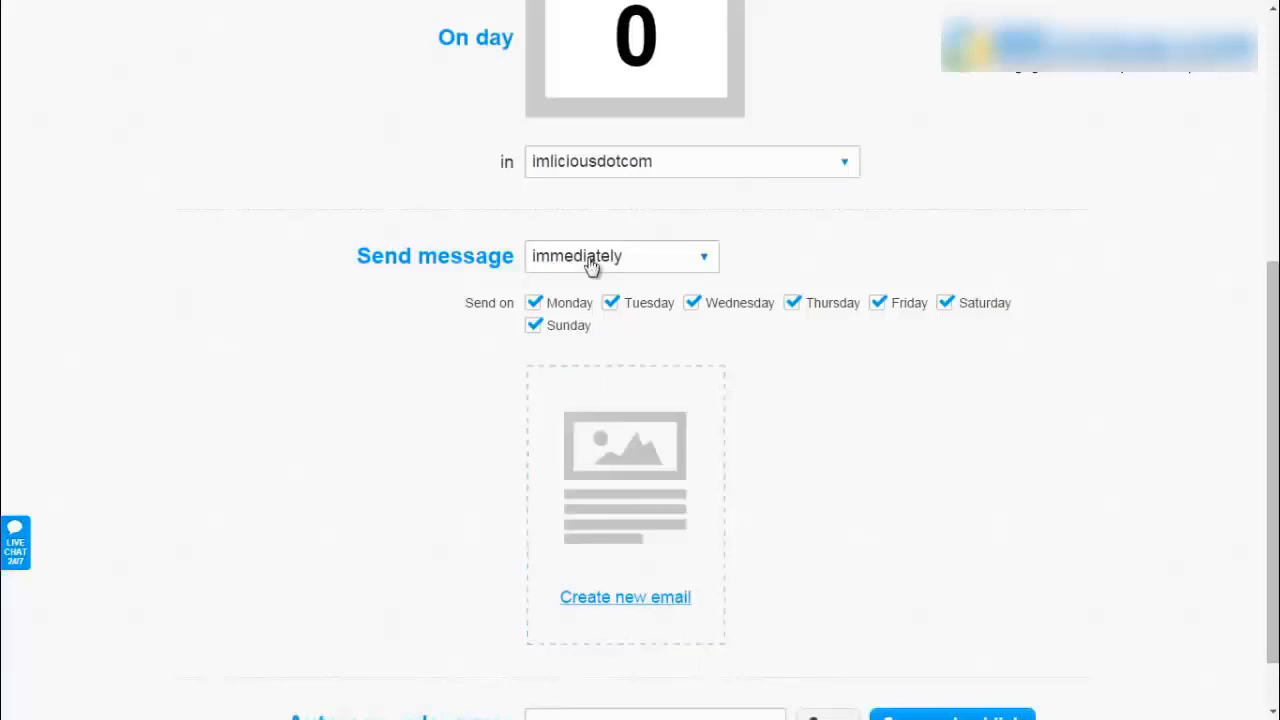
scroll(590, 260, "down", 1)
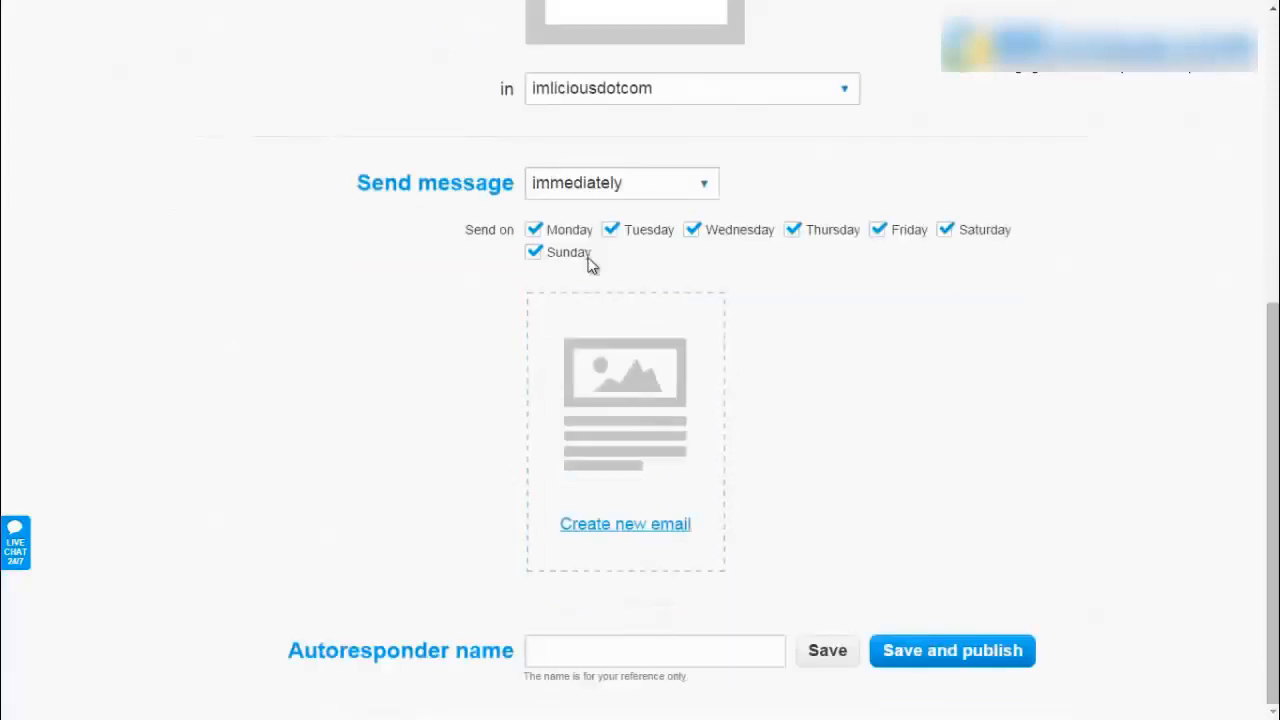
type("Free Report")
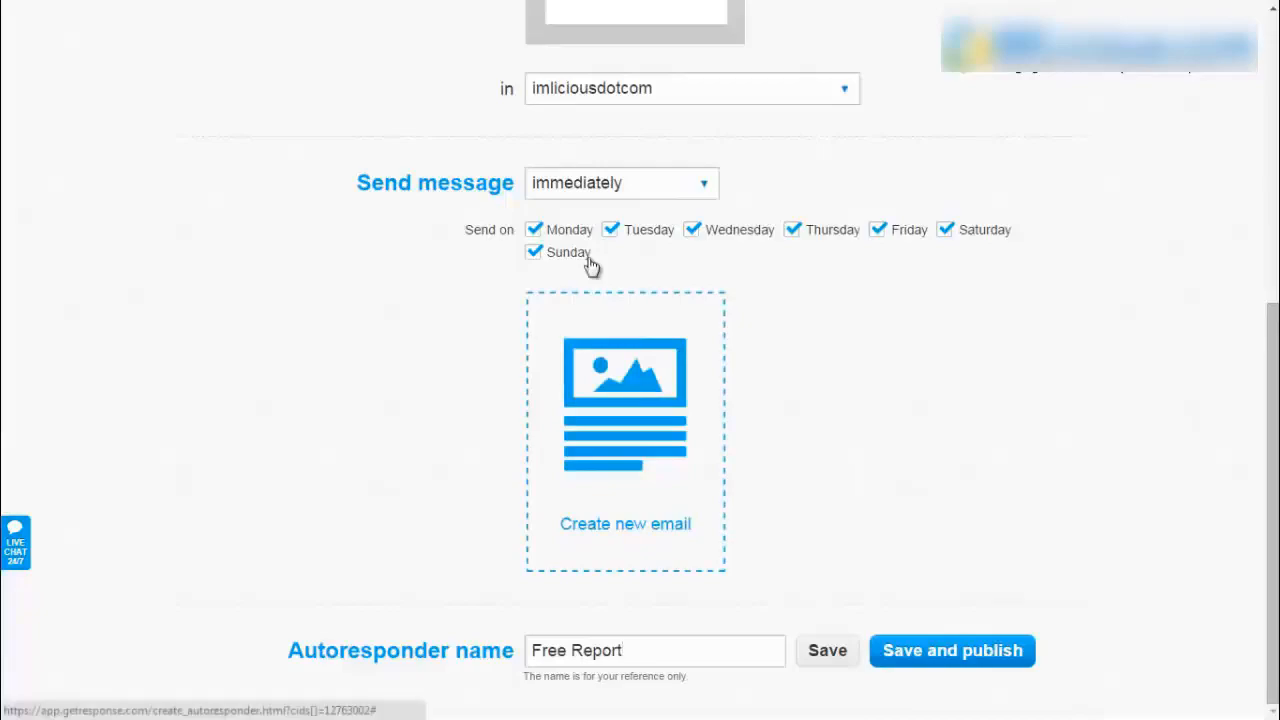
- Create the email 'Welcome Email' with subject '[[firstname]], Your free affiliate commissions report...'
left_click(590, 262)
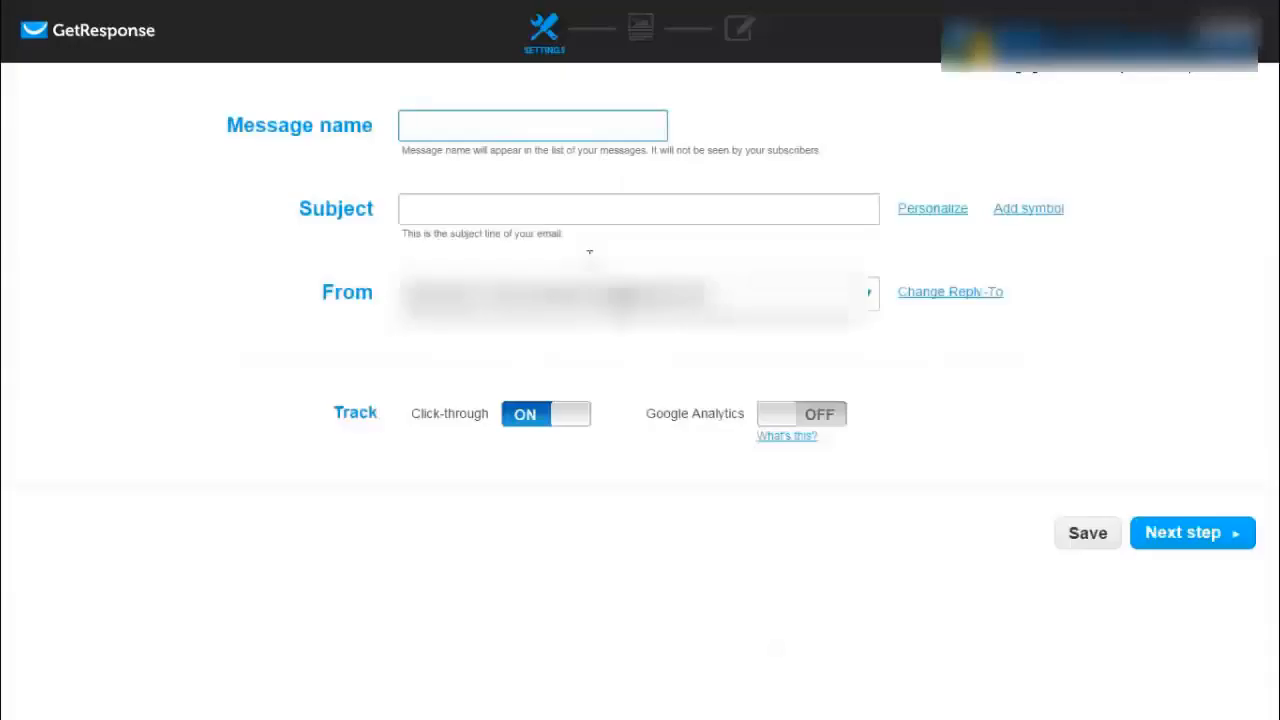
type("Welcome Email")
key("Tab")
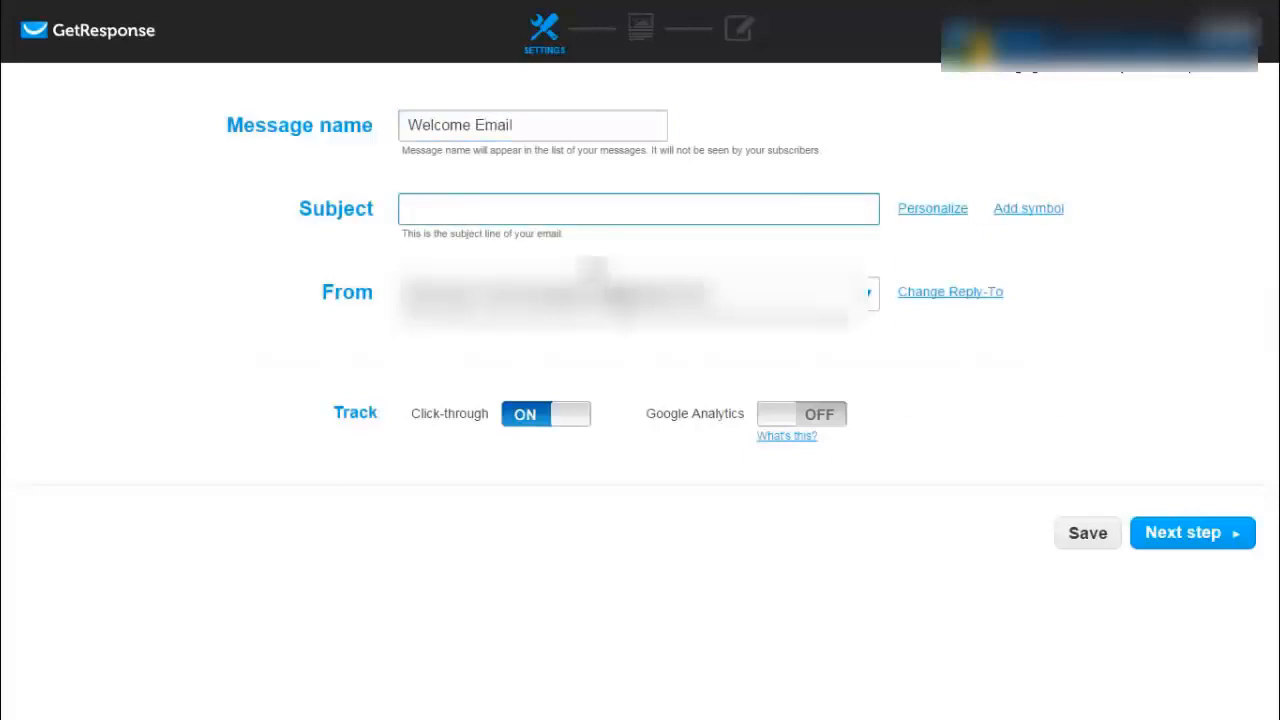
mouse_move(932, 209)
left_click(941, 295)
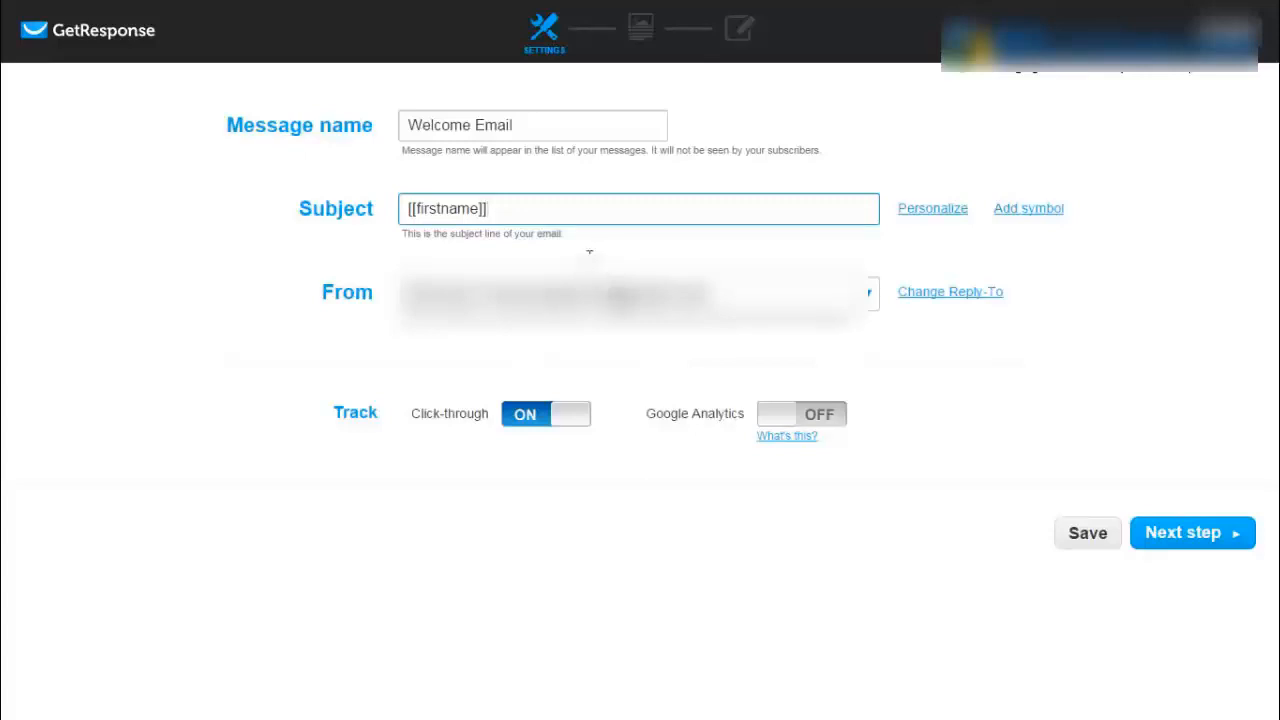
type(", Your free affi")
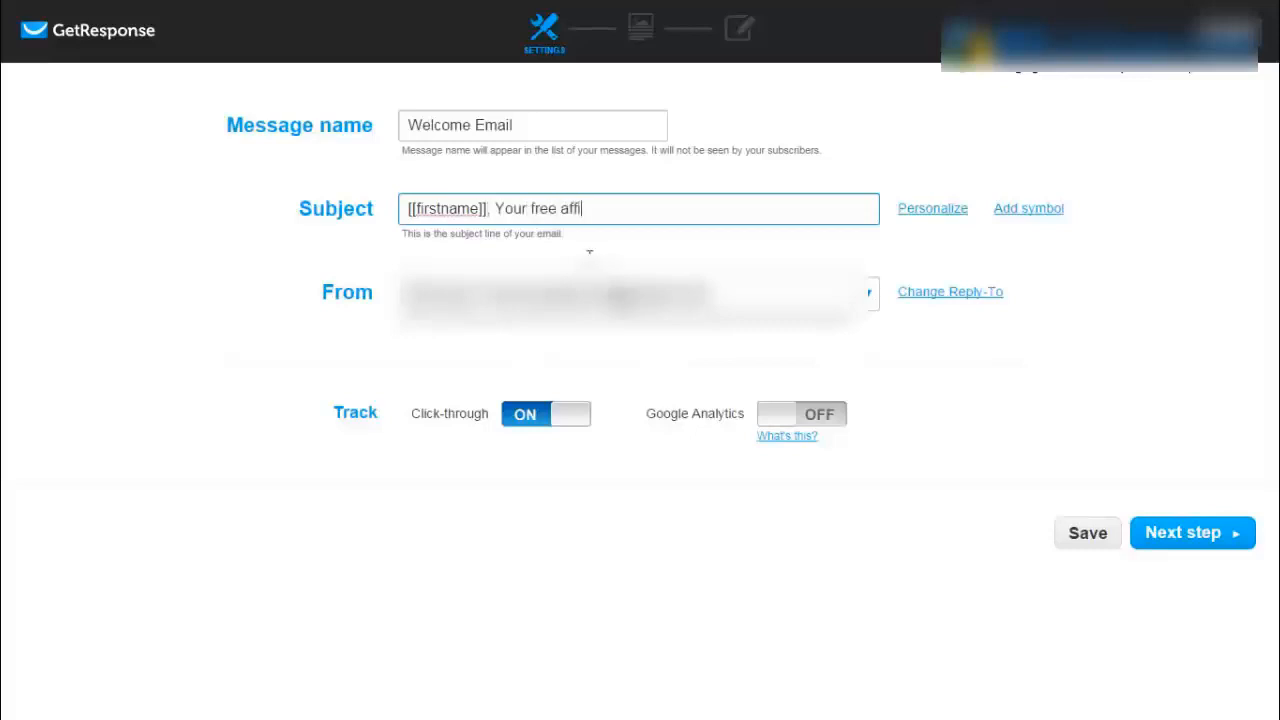
type("liate commissions report...")
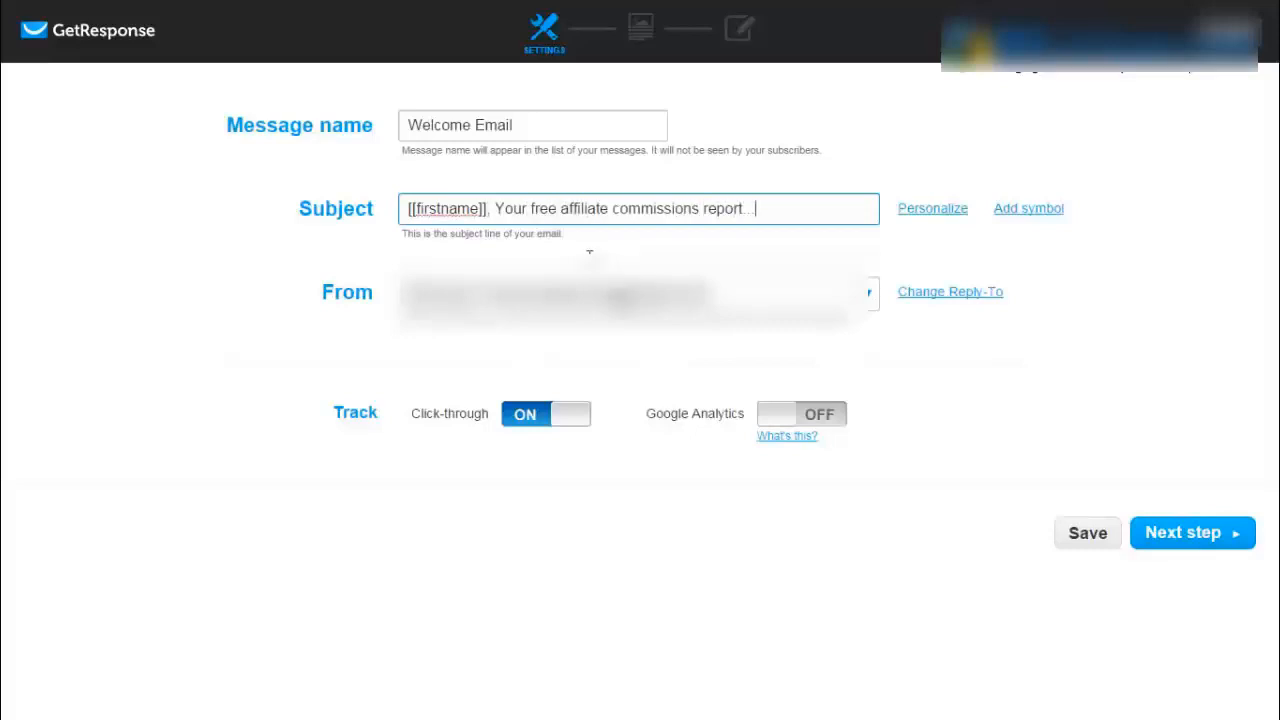
- Turn Google Analytics on and back off, then continue to template selection
left_click(592, 262)
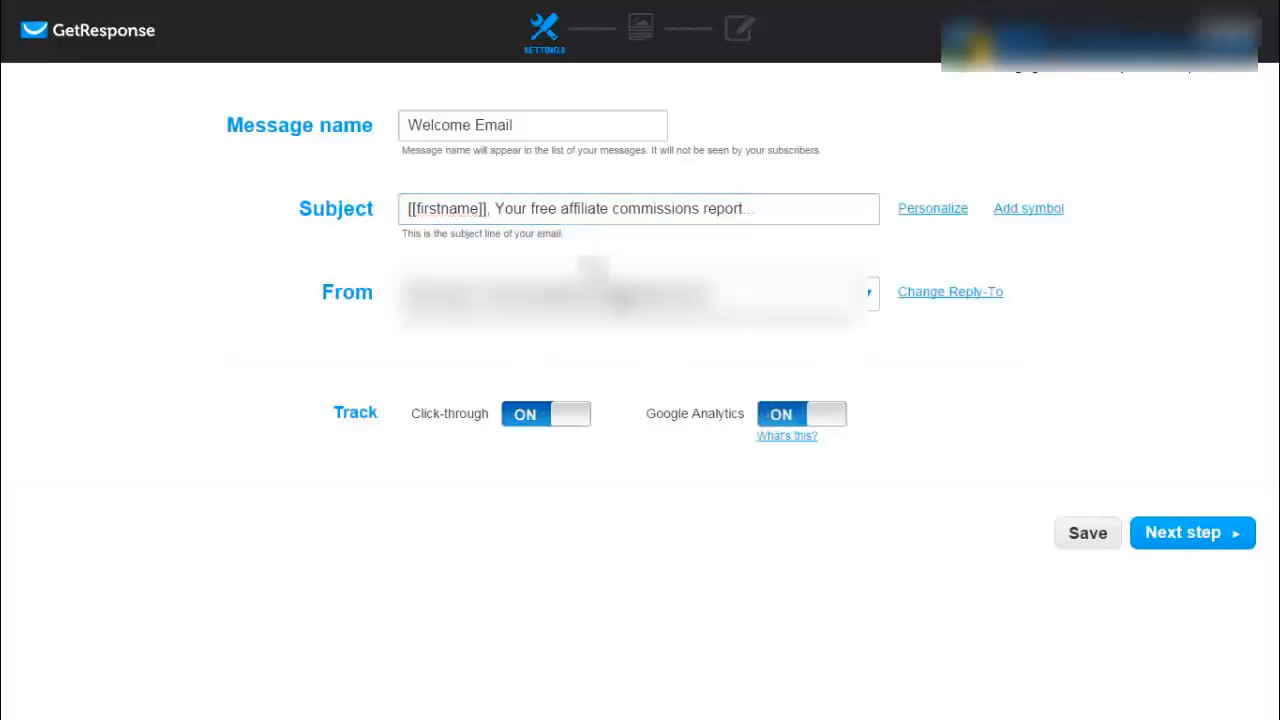
left_click(802, 414)
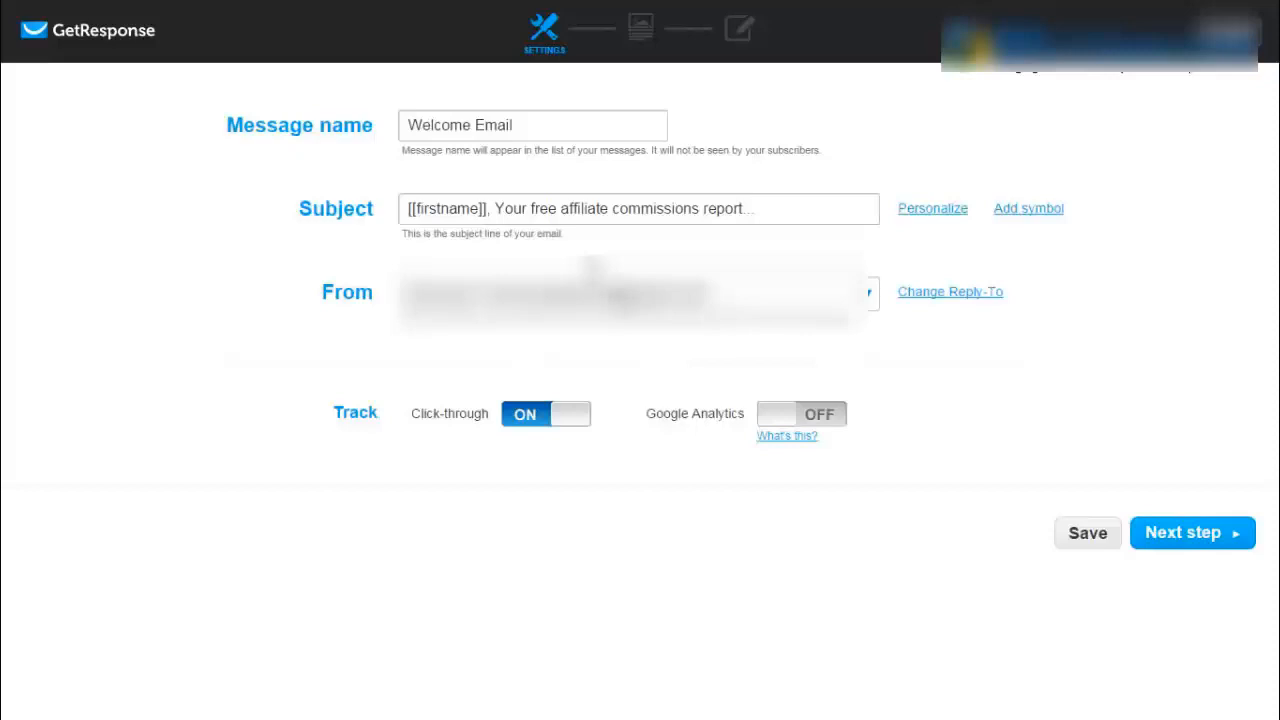
left_click(1192, 533)
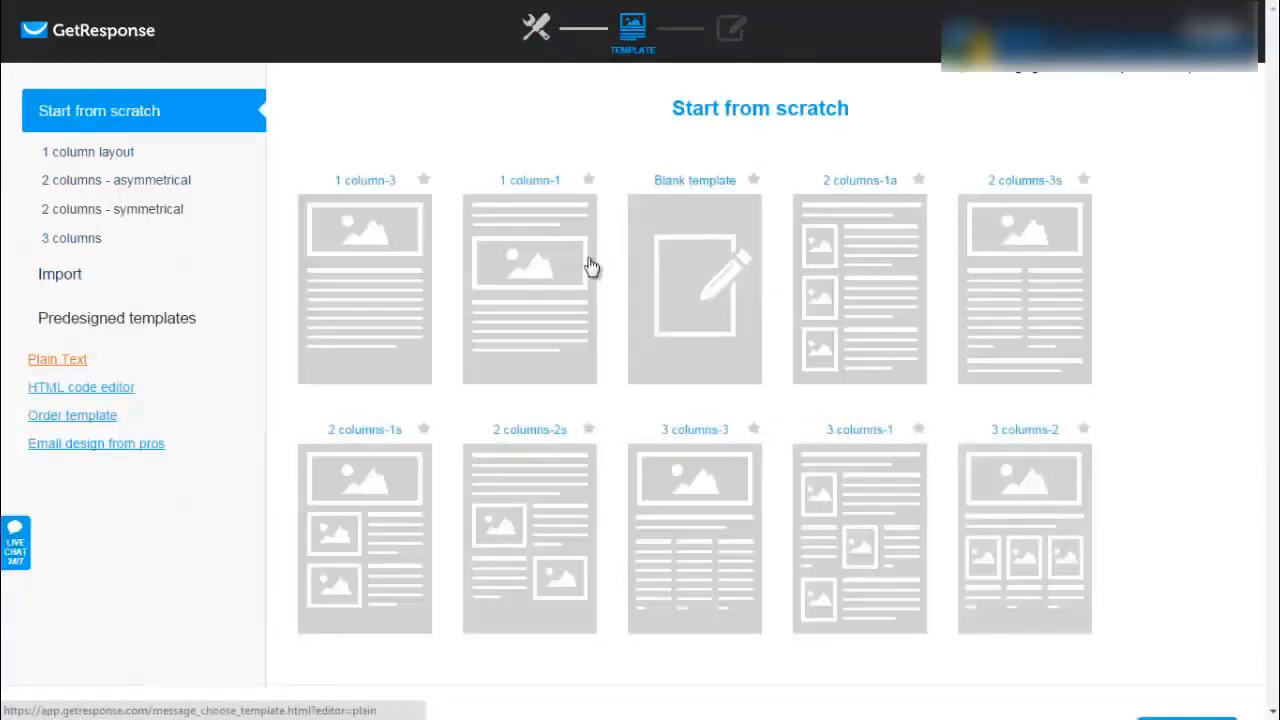
- Start a plain-text body with 'Hi [[firstname]],' and a thank-you for joining the mailing list
left_click(58, 359)
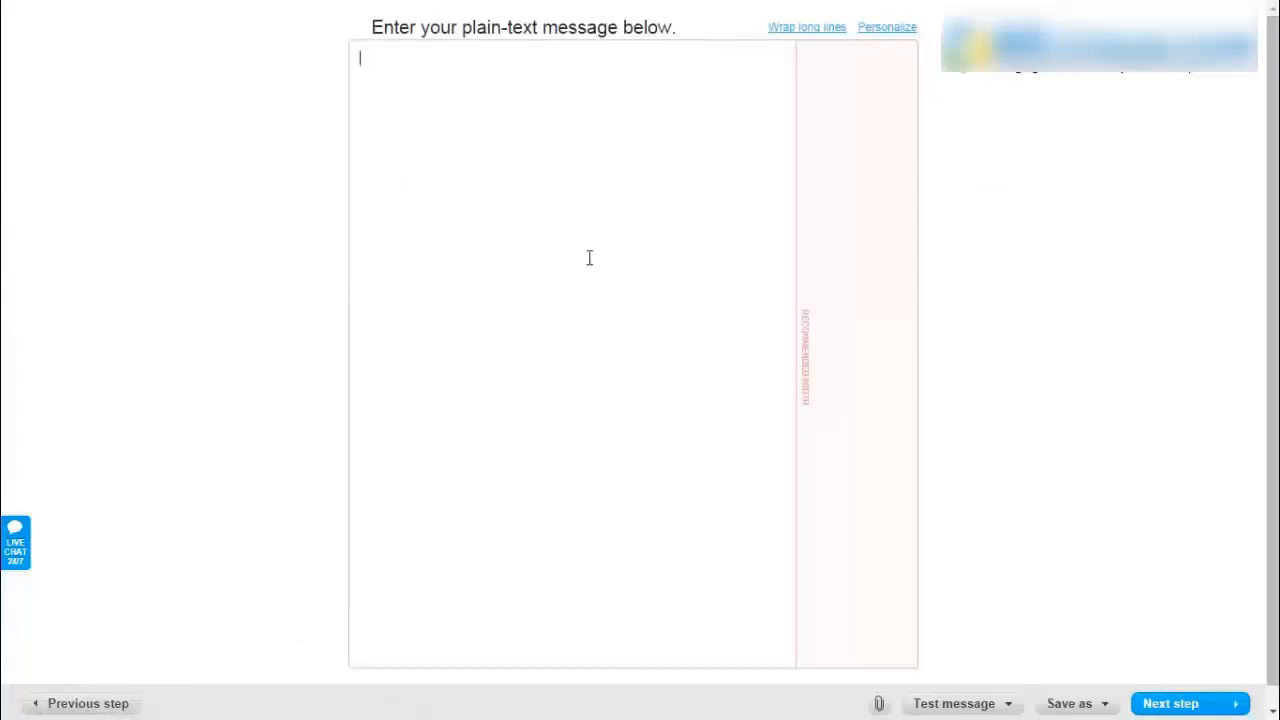
type("Hi [[firstname]],")
key("Return")
key("Return")
type("Thank f")
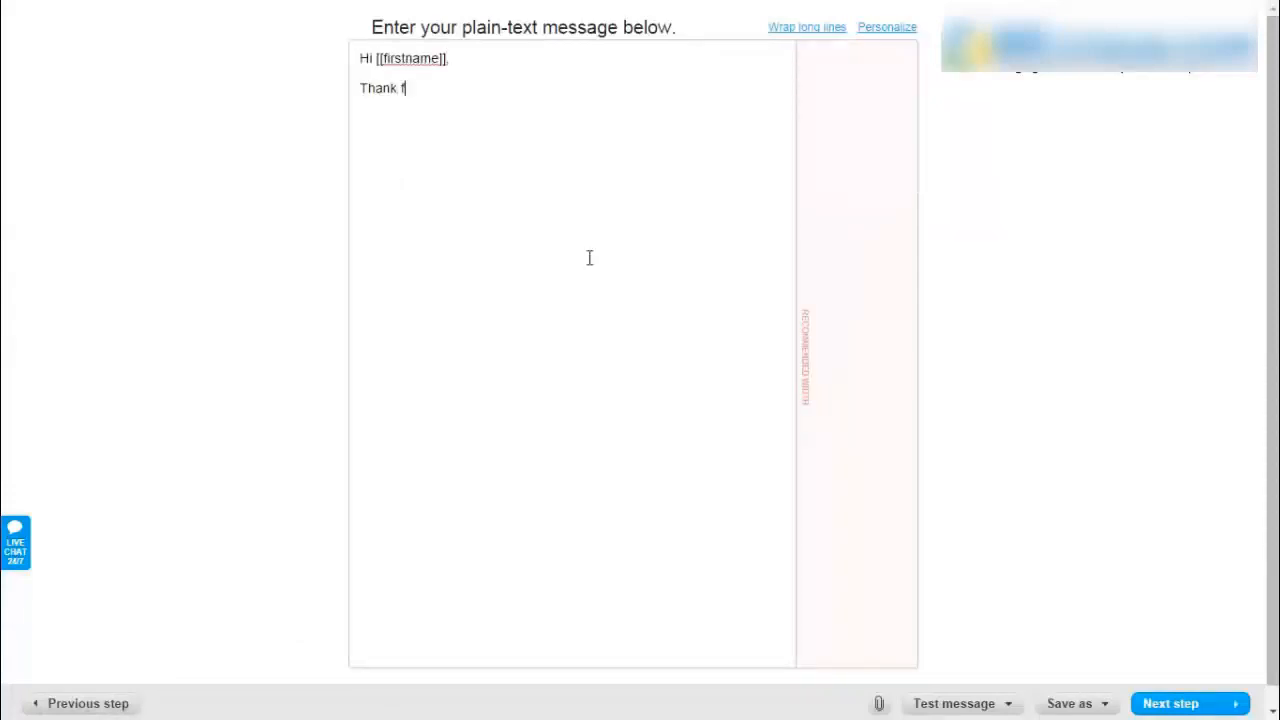
key("BackSpace")
type("you for joining my")
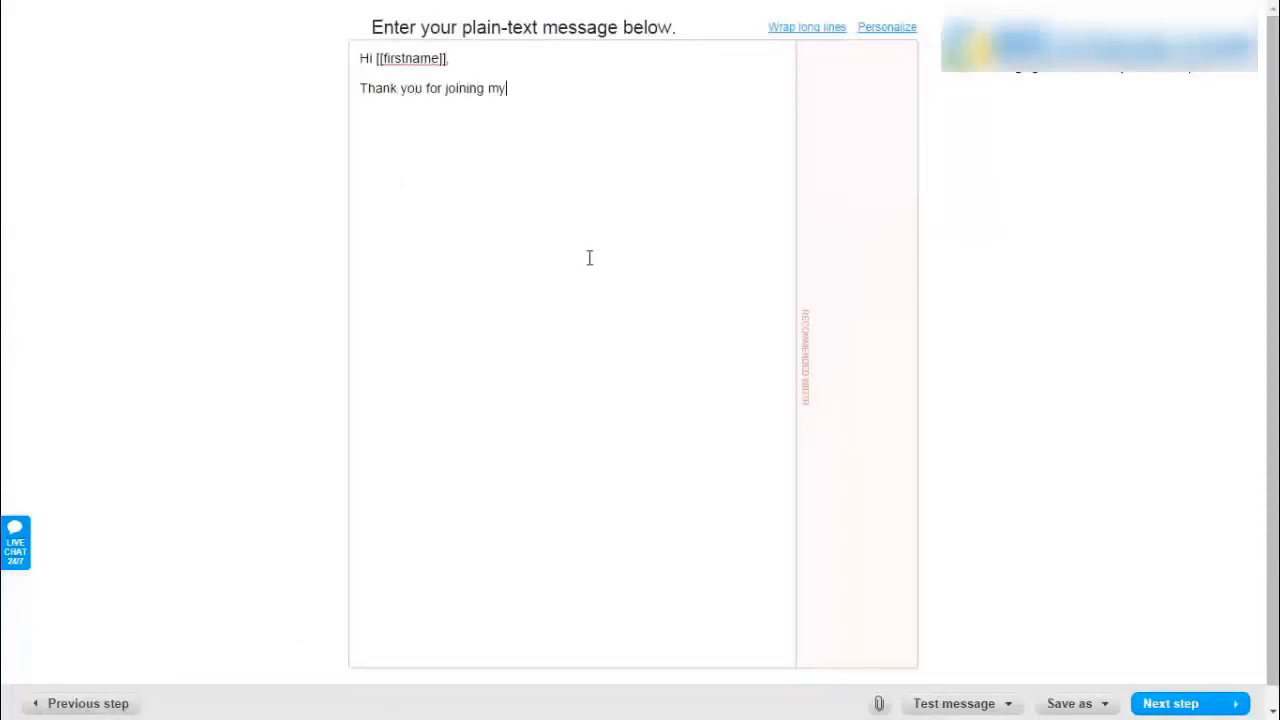
type(" mailing list. I look for")
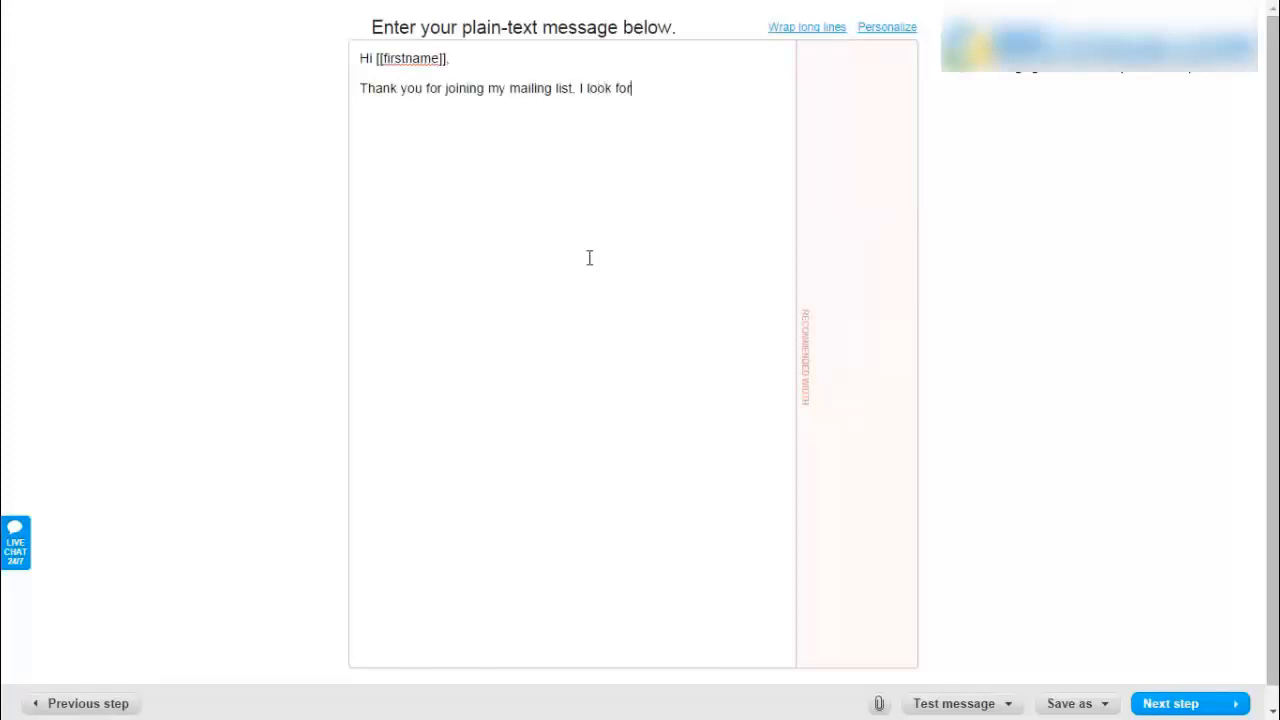
type("ward to helping you")
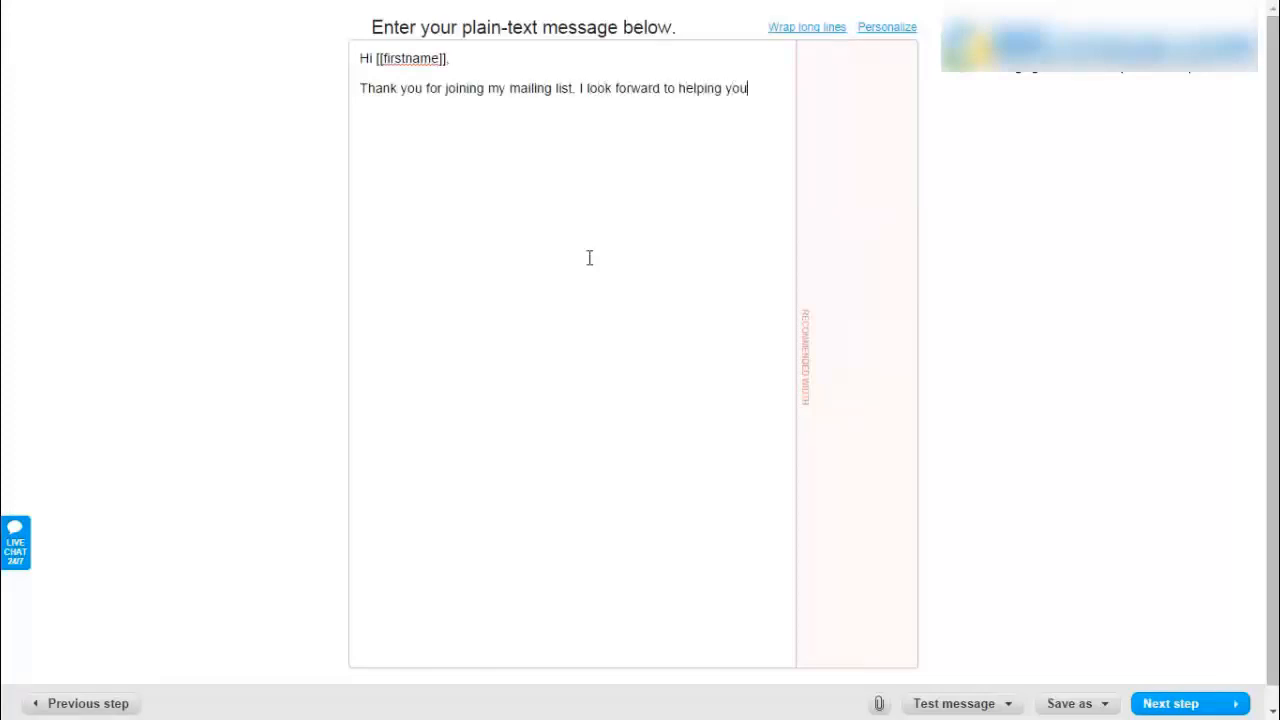
type(" succeed online.")
- Add the free-report download line with a 'url' placeholder and the reply-with-questions paragraph
key("Return")
key("Return")
type("Here is the ")
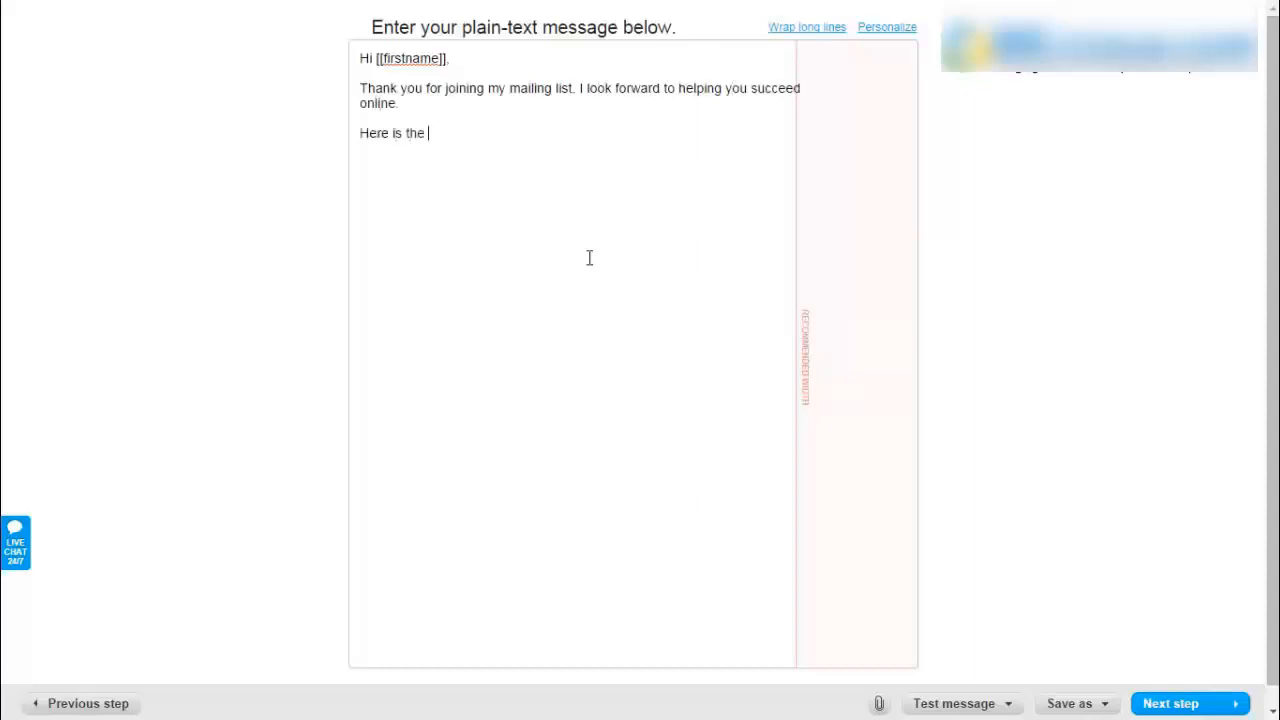
type("link to download your fr")
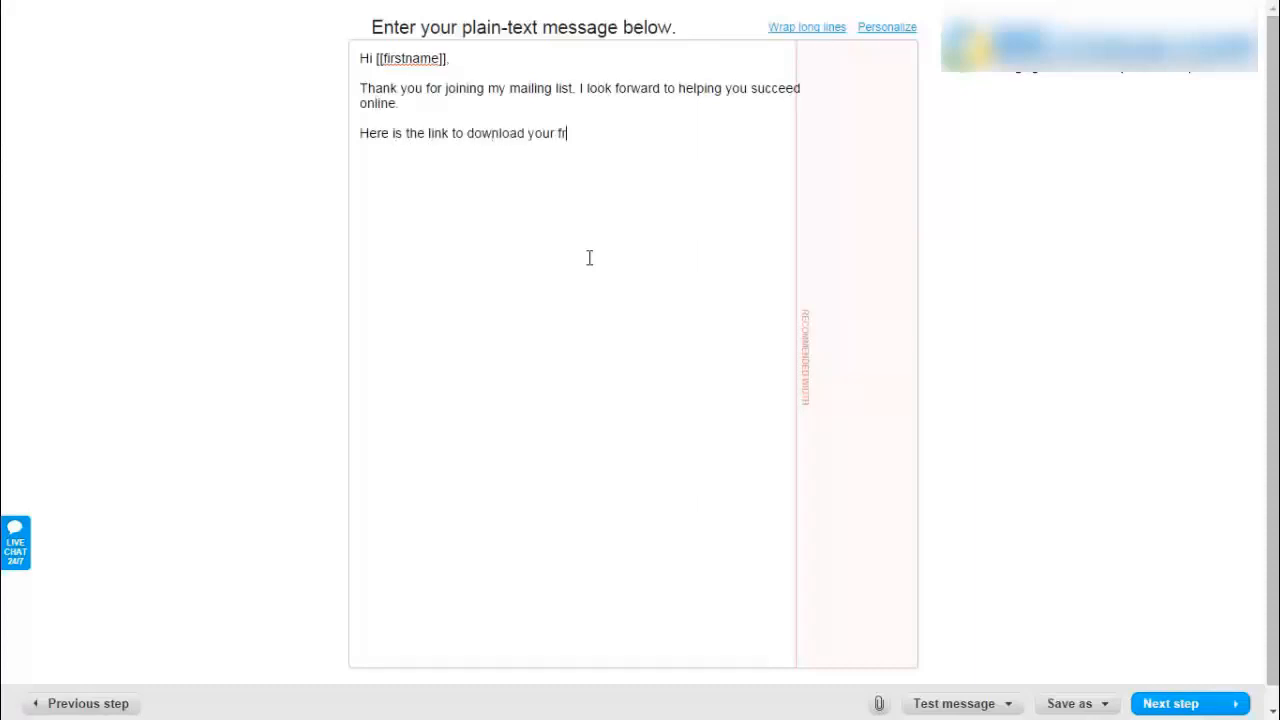
type("ee report:")
key("Return")
type("url")
key("Return")
key("Return")
type("If you have any")
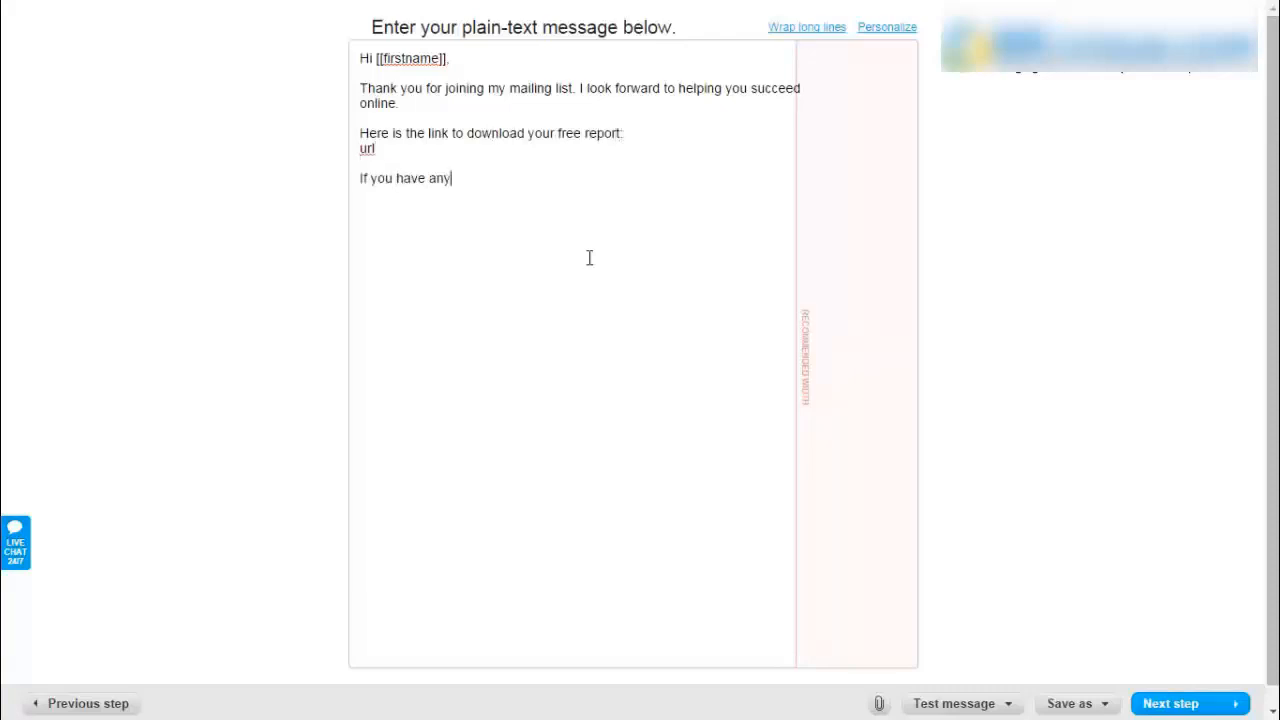
type(" questions, feel f")
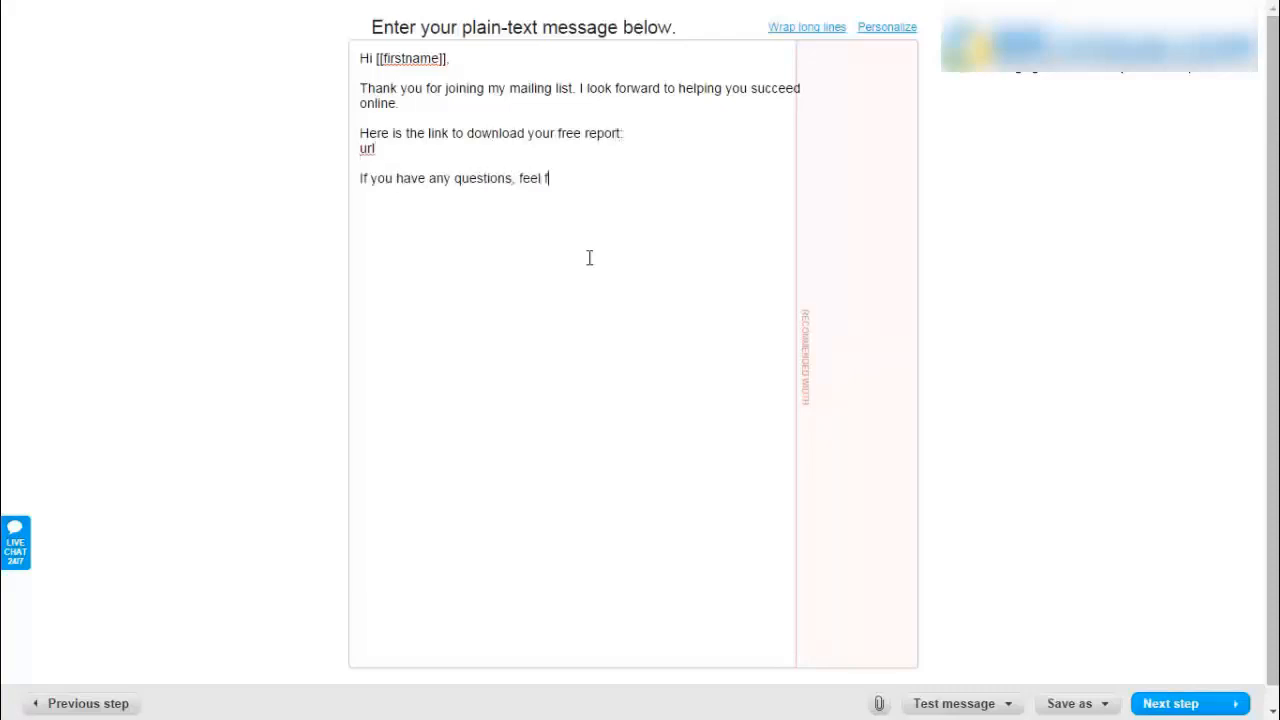
type("ree to reply to this email. And i will do my ")
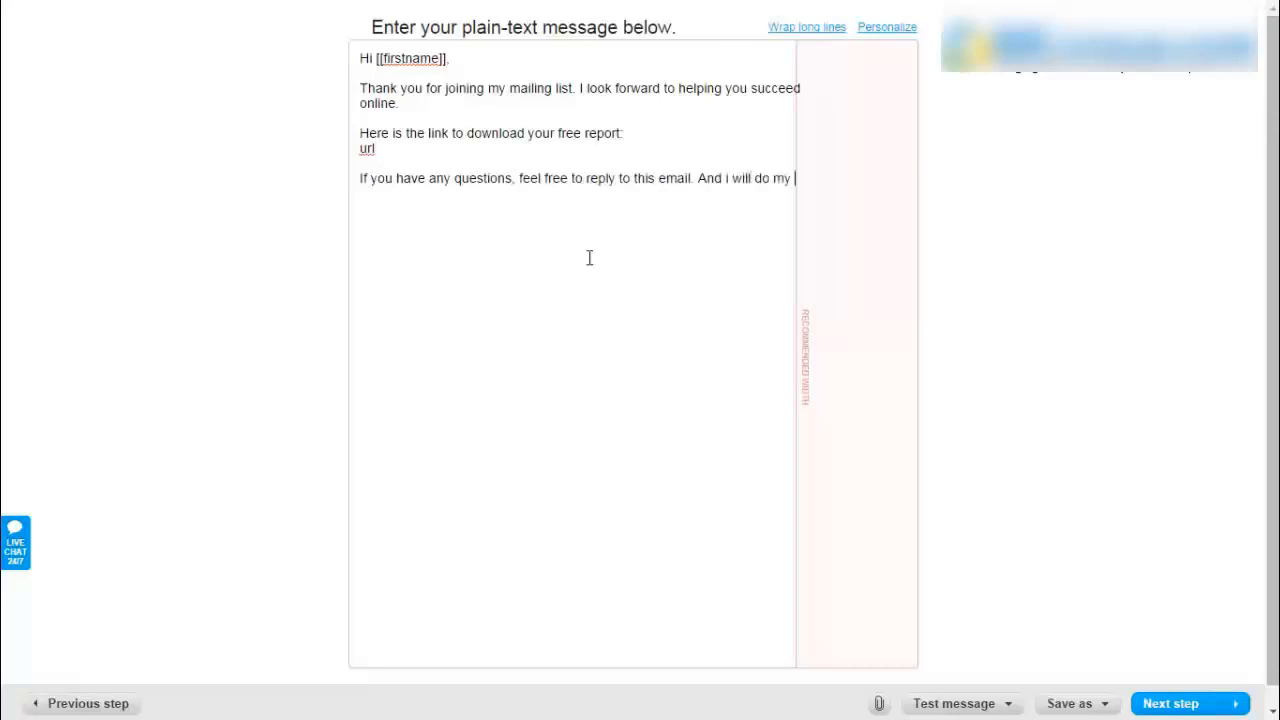
type("best to help you out.")
- Sign off 'To your affiliate marketing success!' with the sender's name and wrap long lines
key("Return")
key("Return")
type("To your affiliate markeitng")
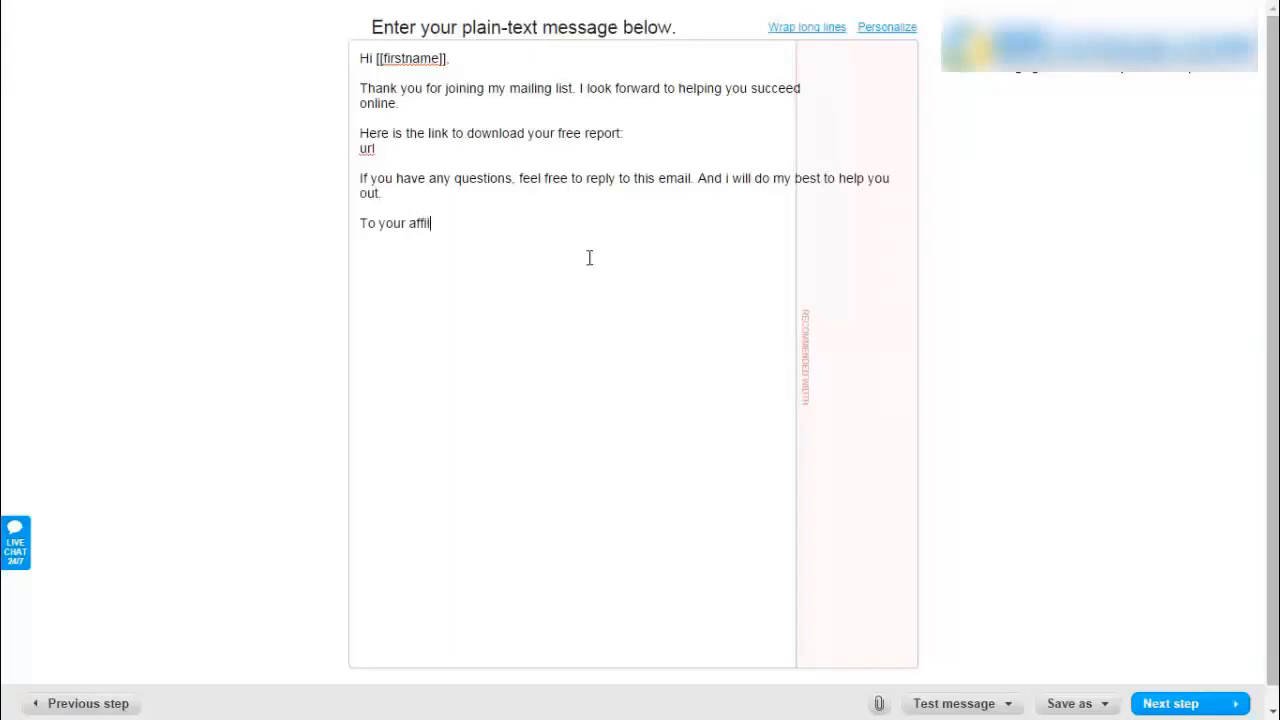
key("BackSpace")
key("BackSpace")
key("BackSpace")
key("BackSpace")
key("BackSpace")
type("ting success!")
key("Return")
type("Edmund")
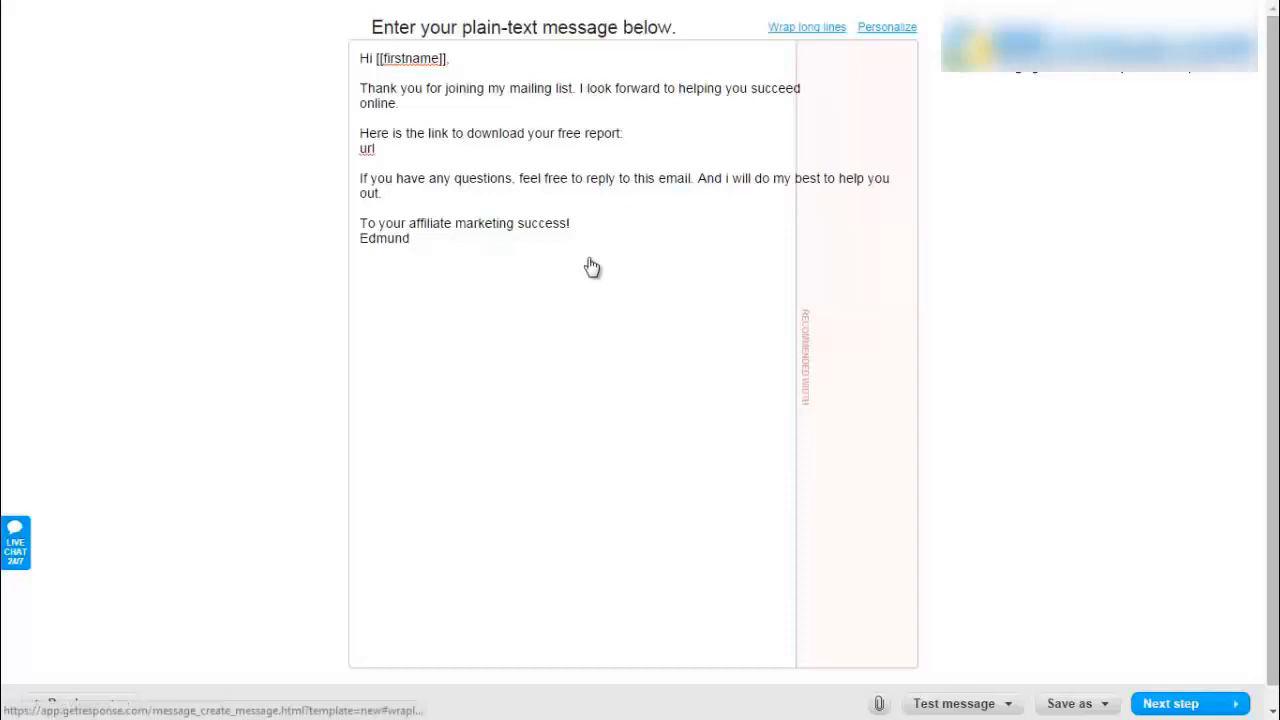
left_click(592, 267)
- Rejoin the broken 'online.' line and check the SpamScore, which comes back 0
key("BackSpace")
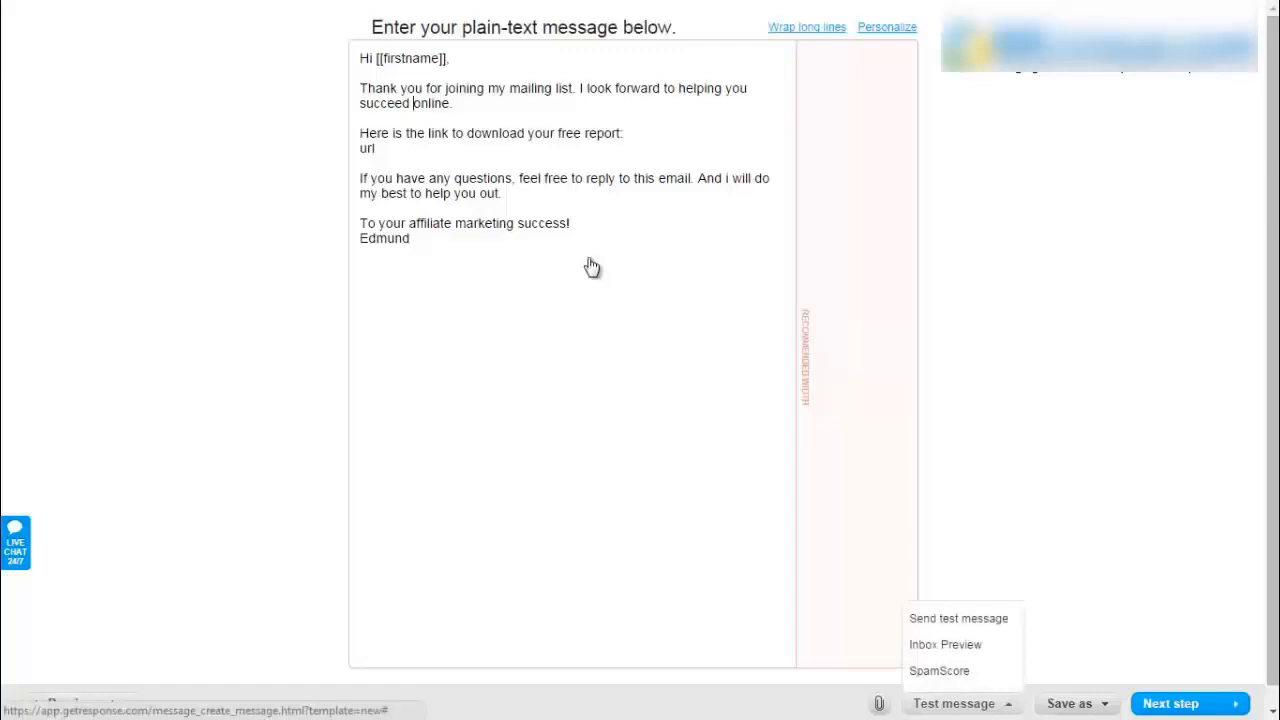
key("Return")
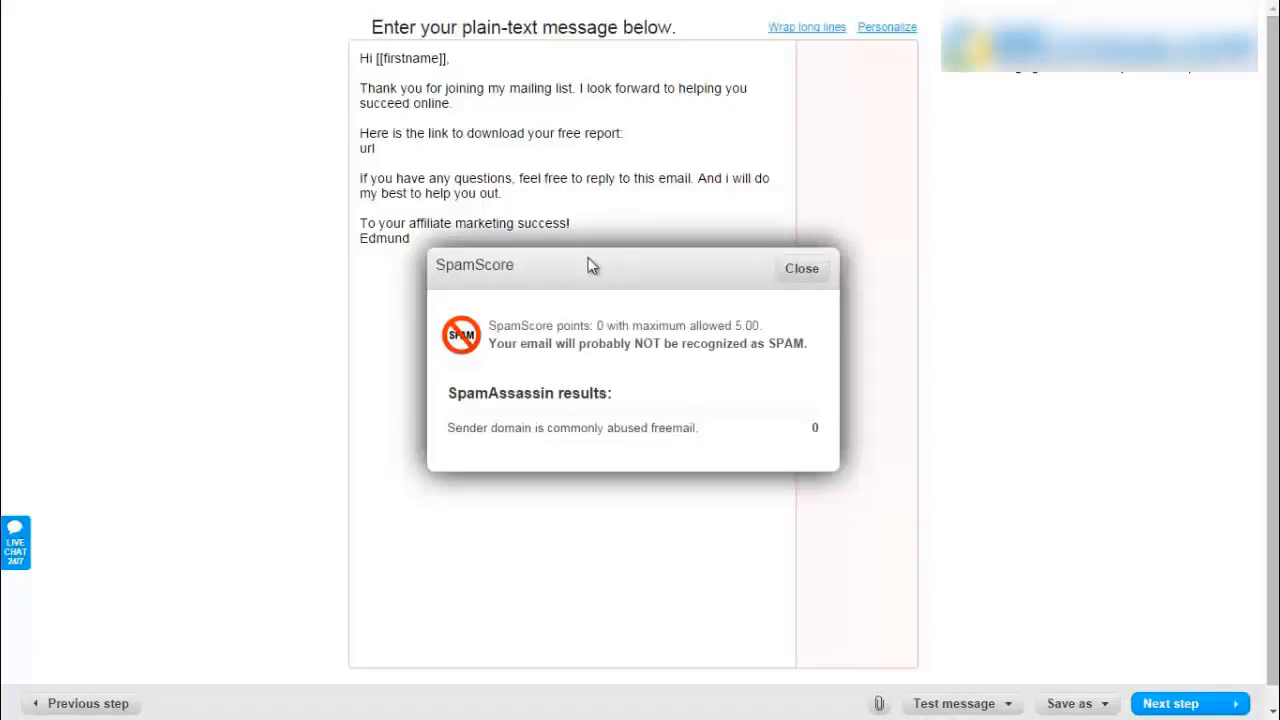
key("Escape")
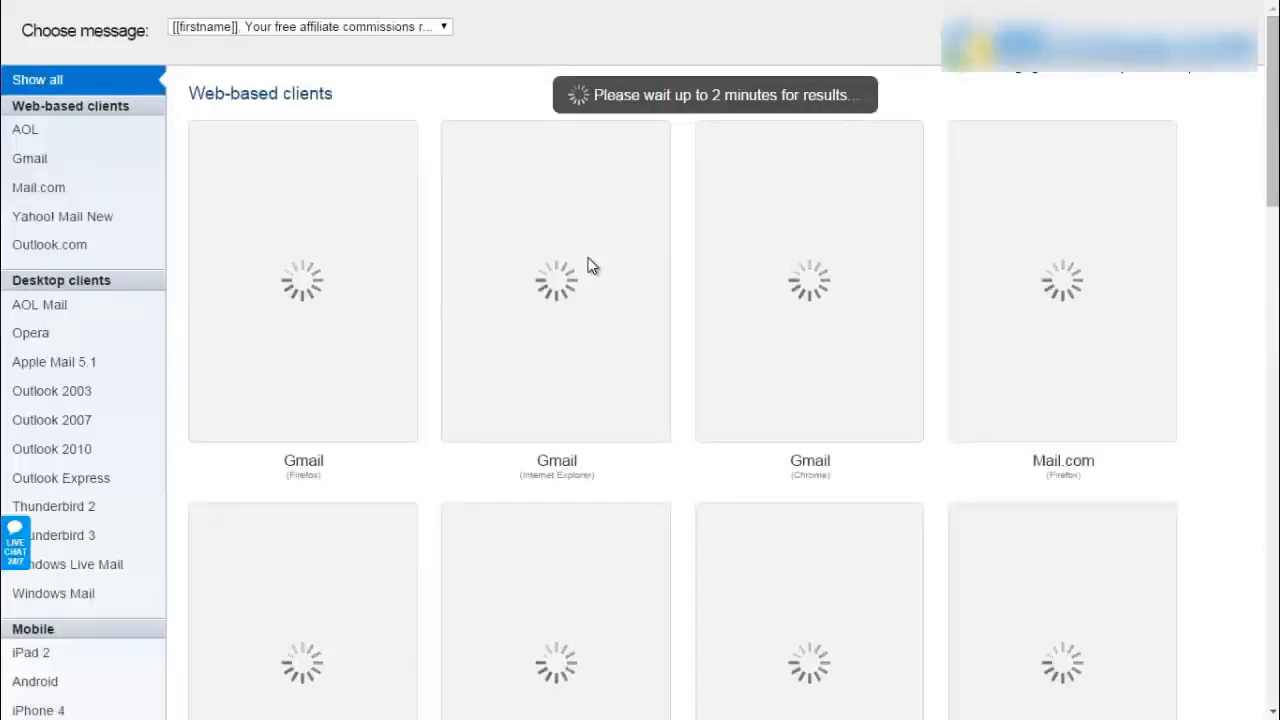
- Scroll through the Inbox Preview renderings for Gmail, Yahoo!, Outlook, Thunderbird, iPad, Android and iPhone
scroll(590, 265, "down", 3)
scroll(590, 265, "down", 15)
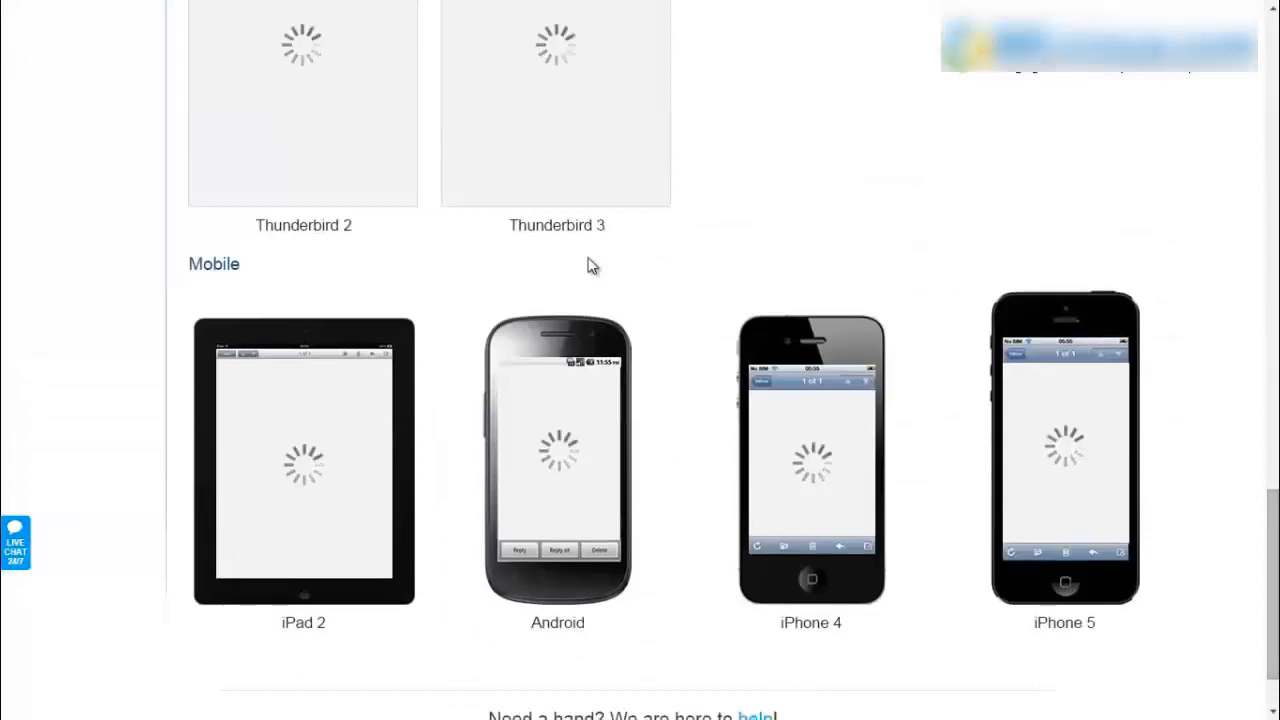
scroll(592, 266, "up", 18)
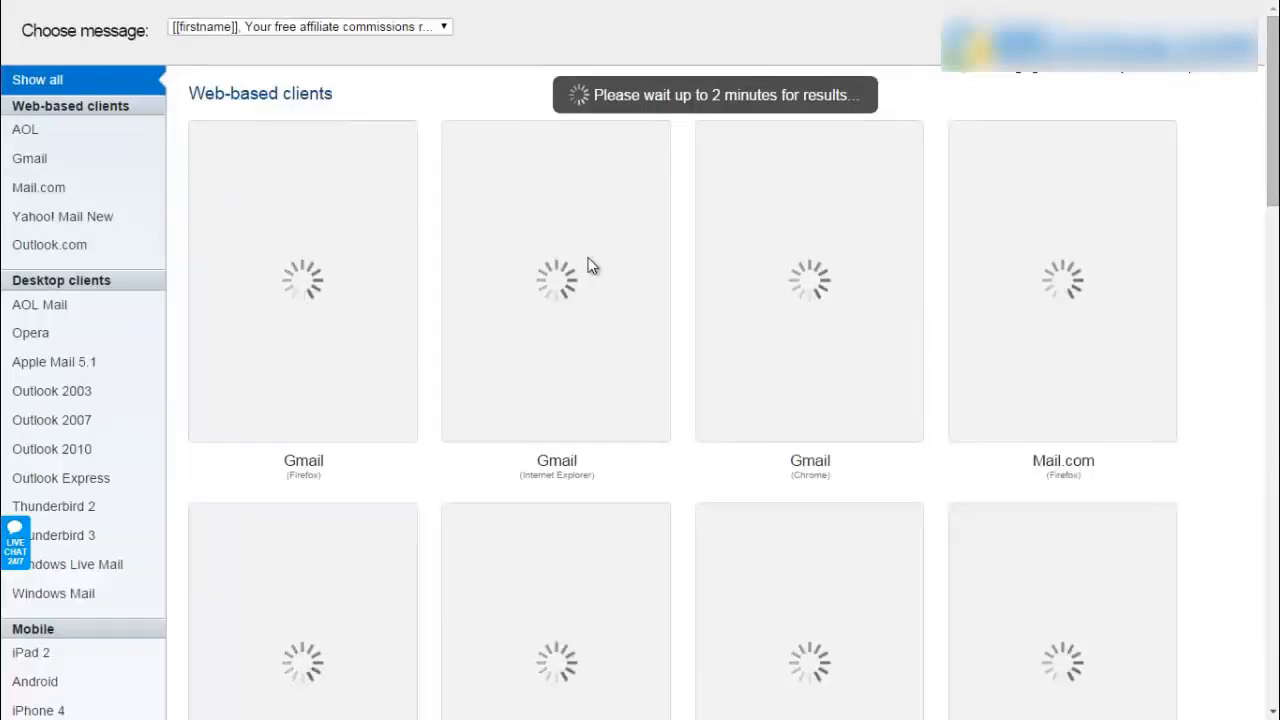
scroll(592, 266, "down", 6)
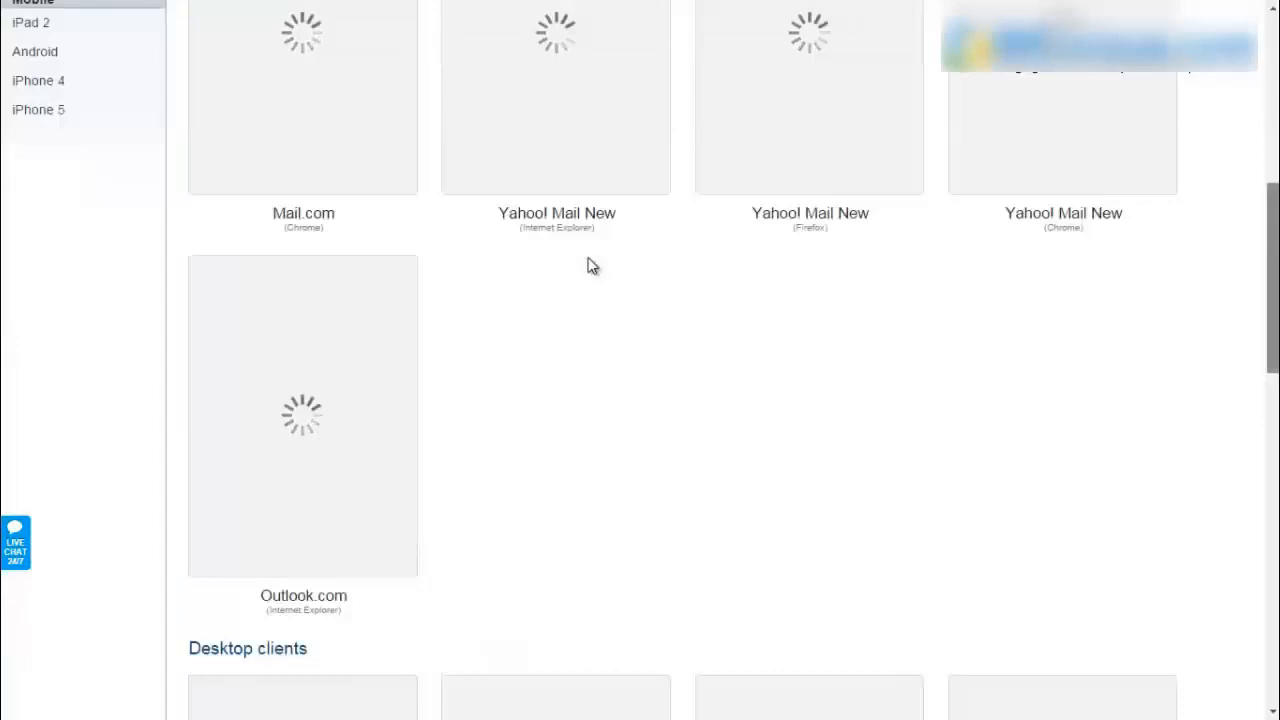
scroll(592, 266, "down", 7)
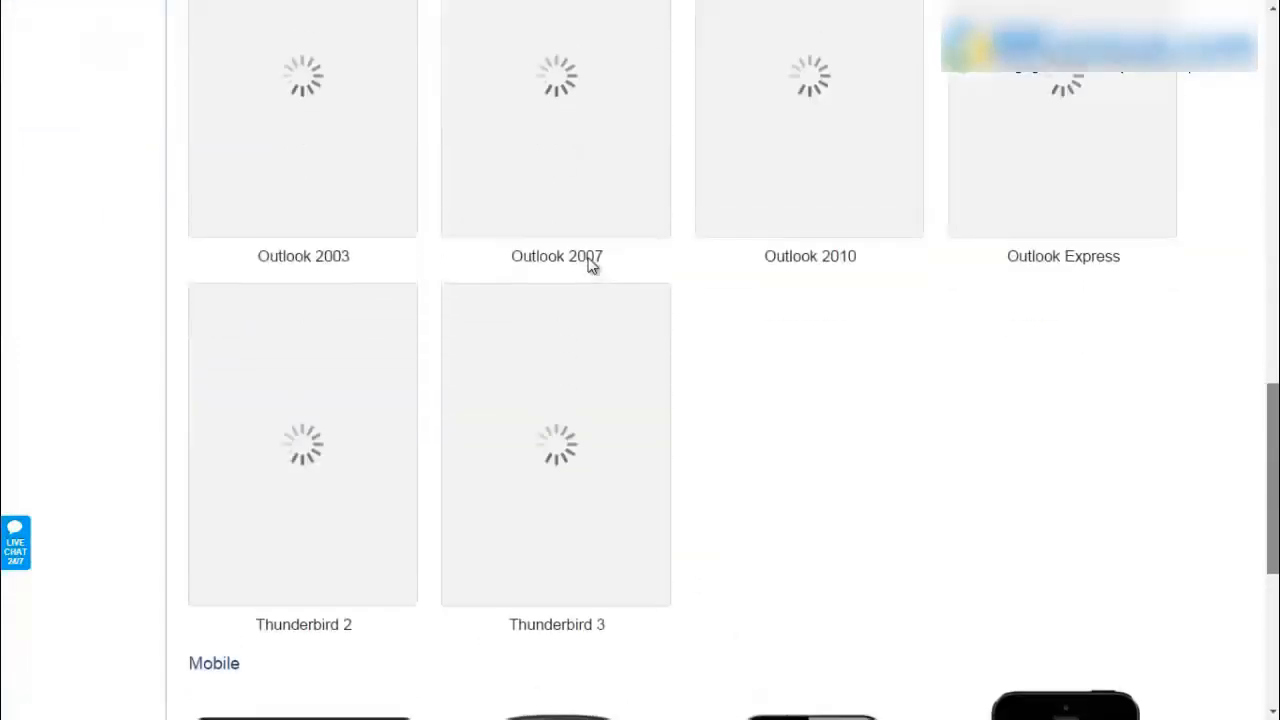
scroll(592, 266, "up", 12)
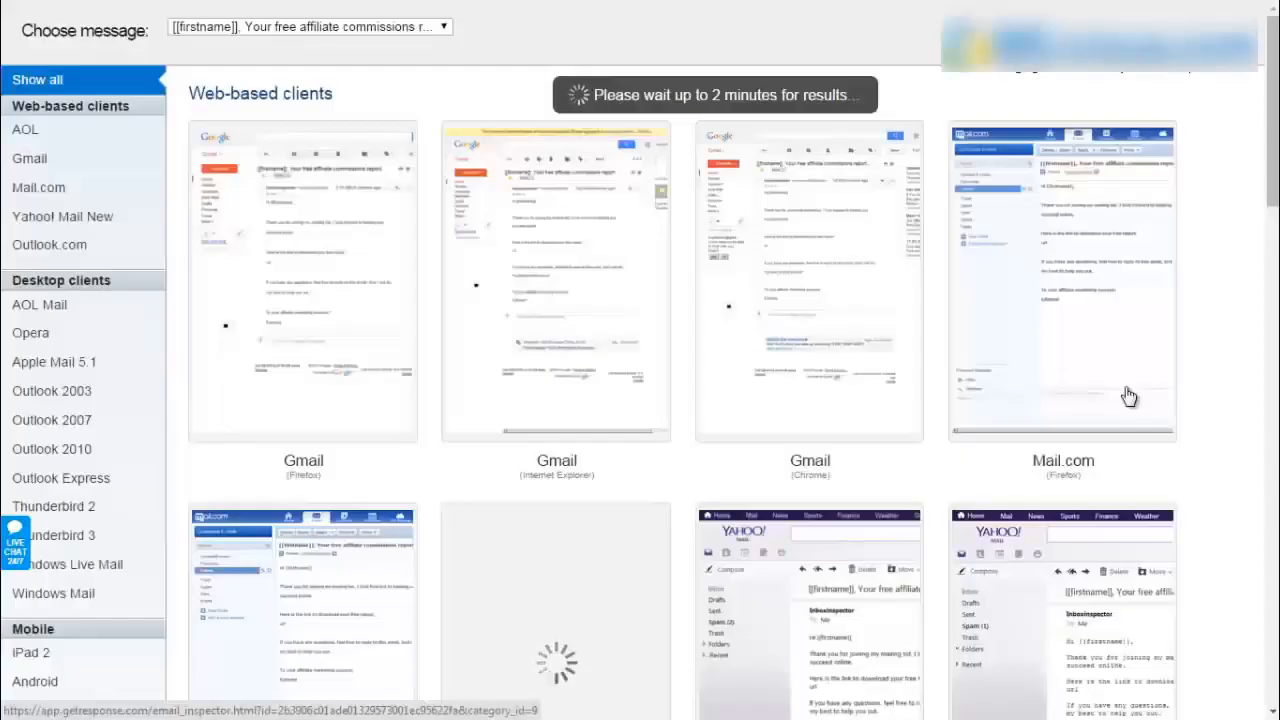
scroll(1128, 397, "down", 2)
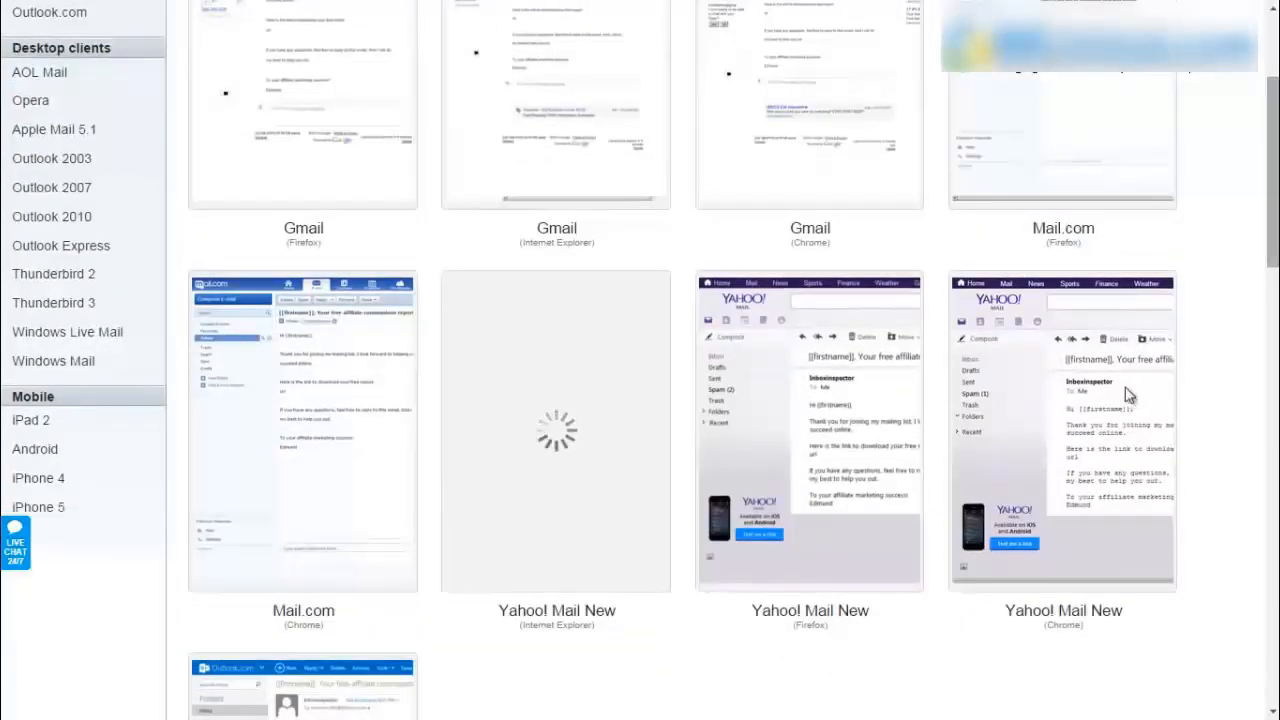
scroll(1128, 397, "down", 10)
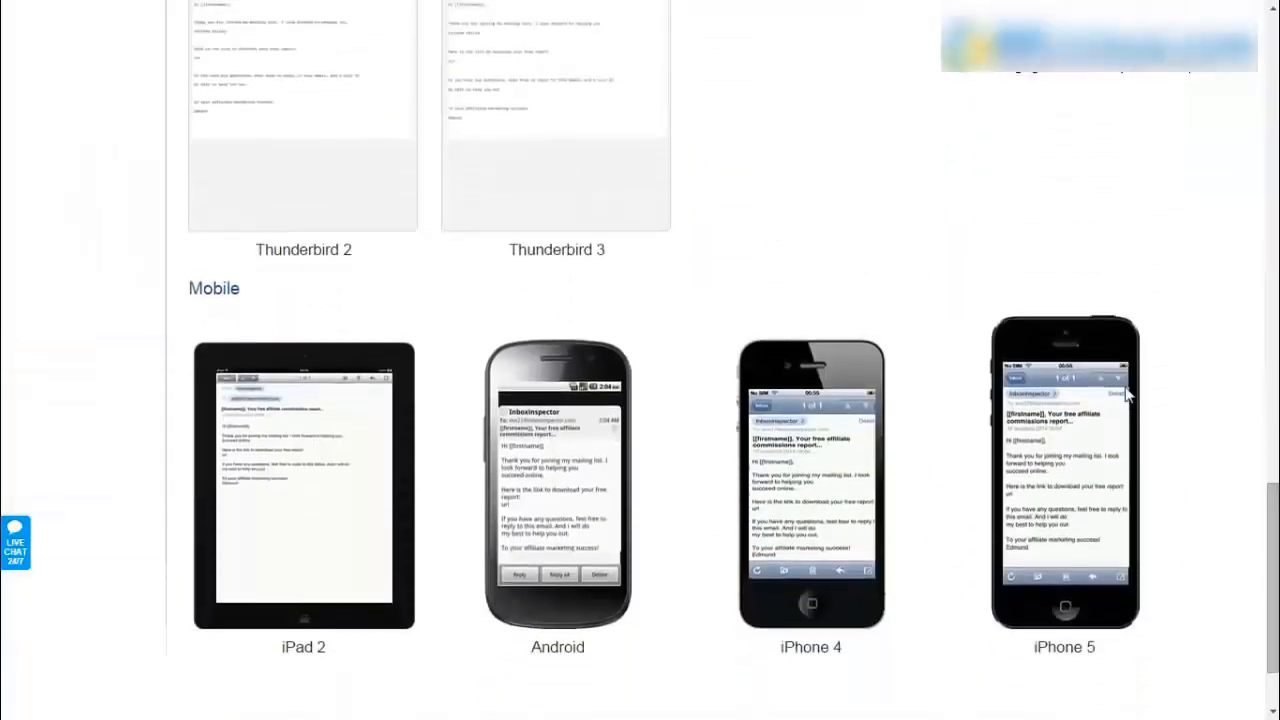
scroll(1127, 395, "up", 3)
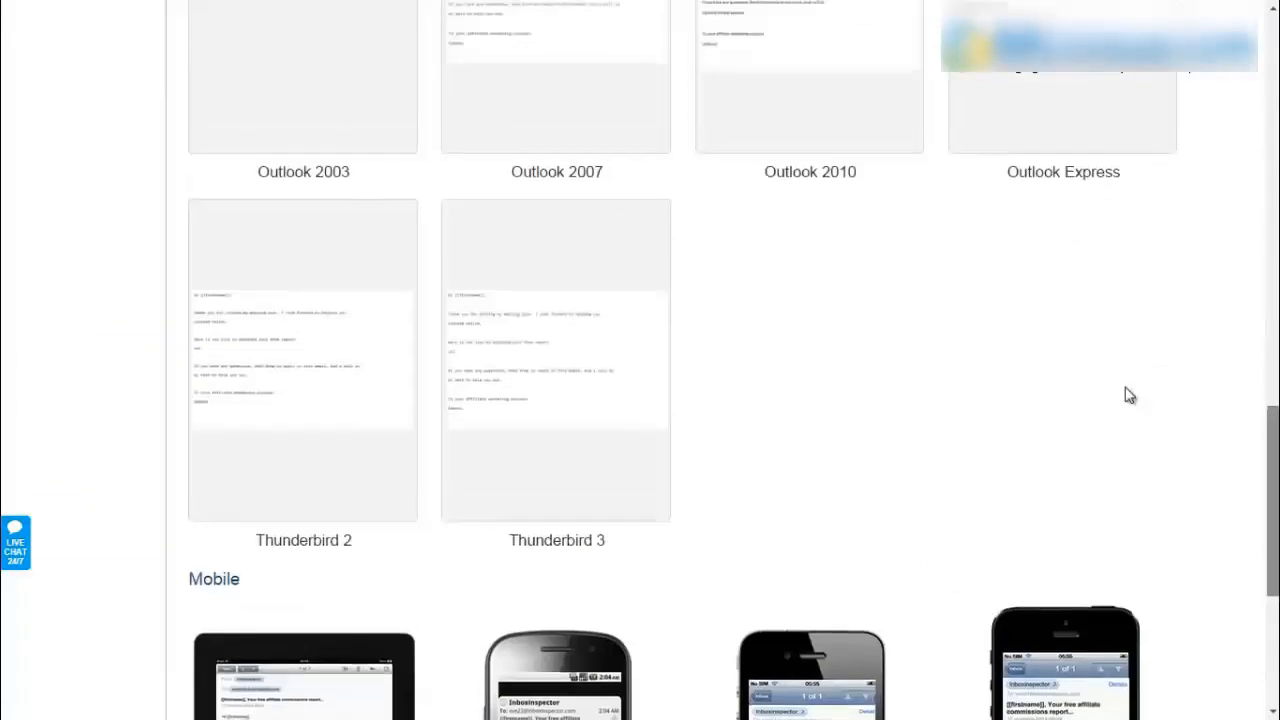
scroll(1128, 395, "up", 12)
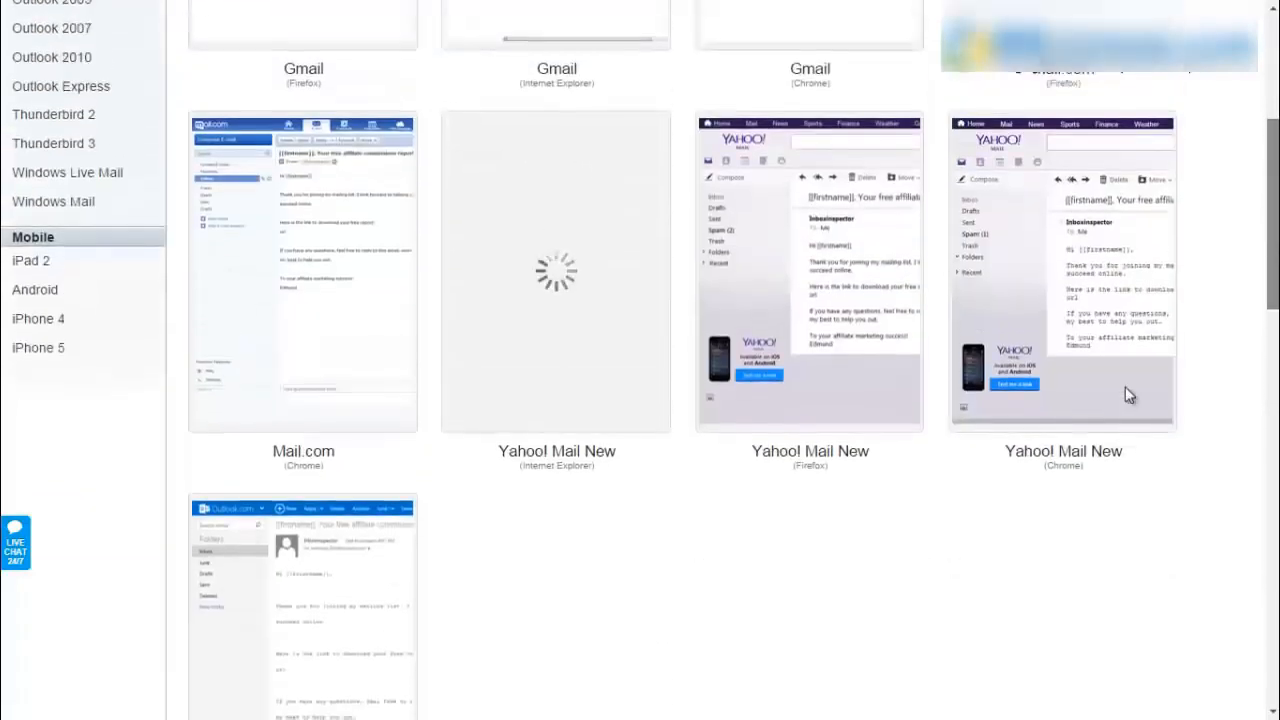
scroll(1128, 395, "down", 7)
scroll(1128, 395, "up", 1)
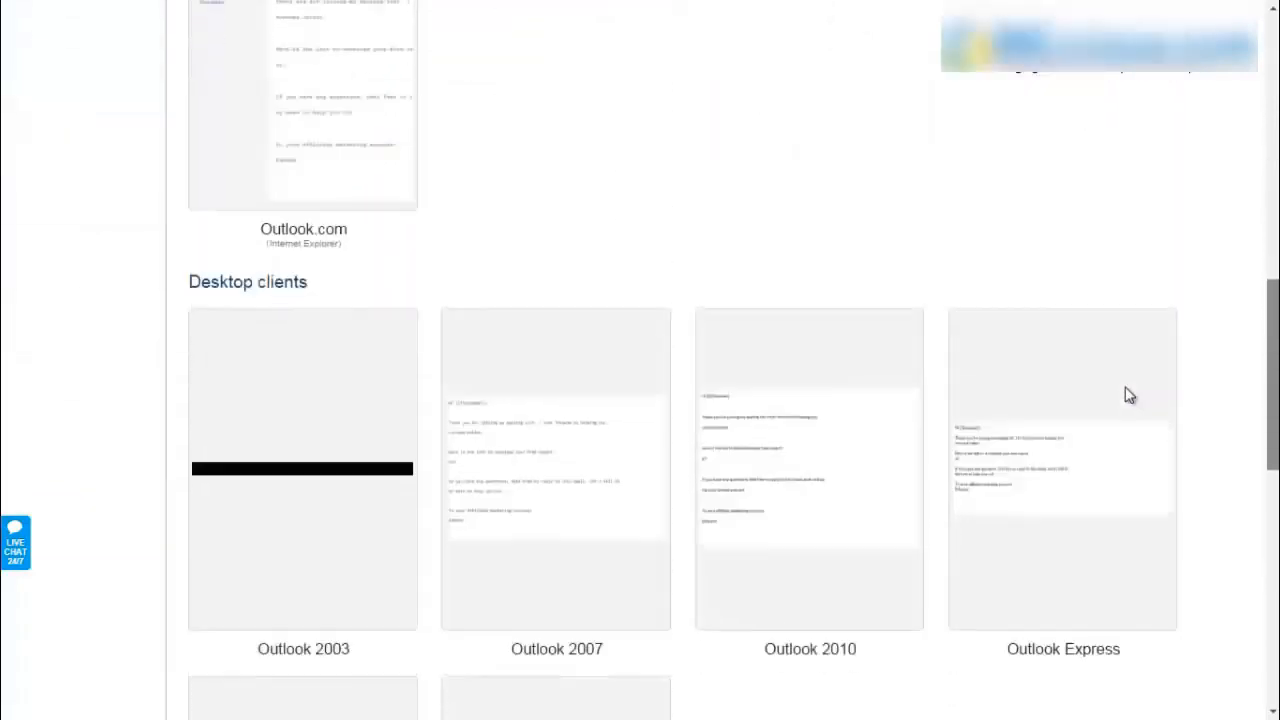
scroll(1130, 395, "up", 15)
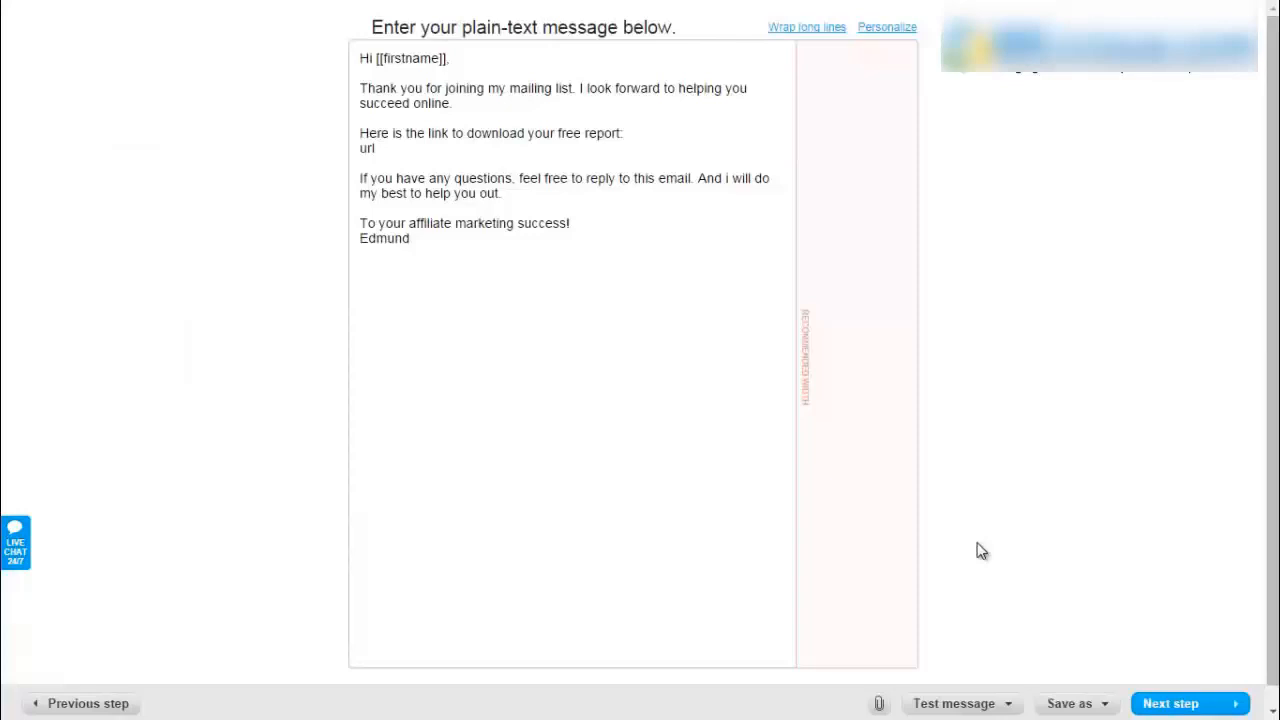
- Send a test copy of the Welcome Email and reveal its hidden line in Gmail
left_click(990, 703)
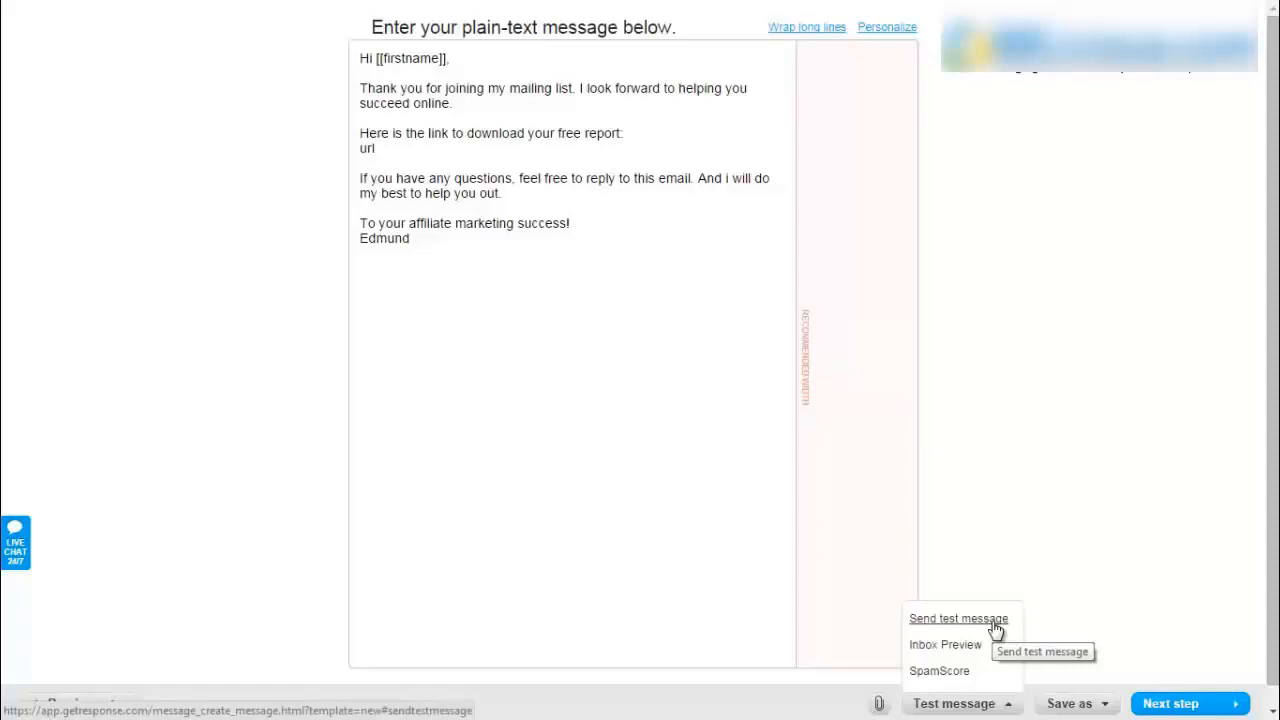
left_click(995, 628)
left_click(796, 366)
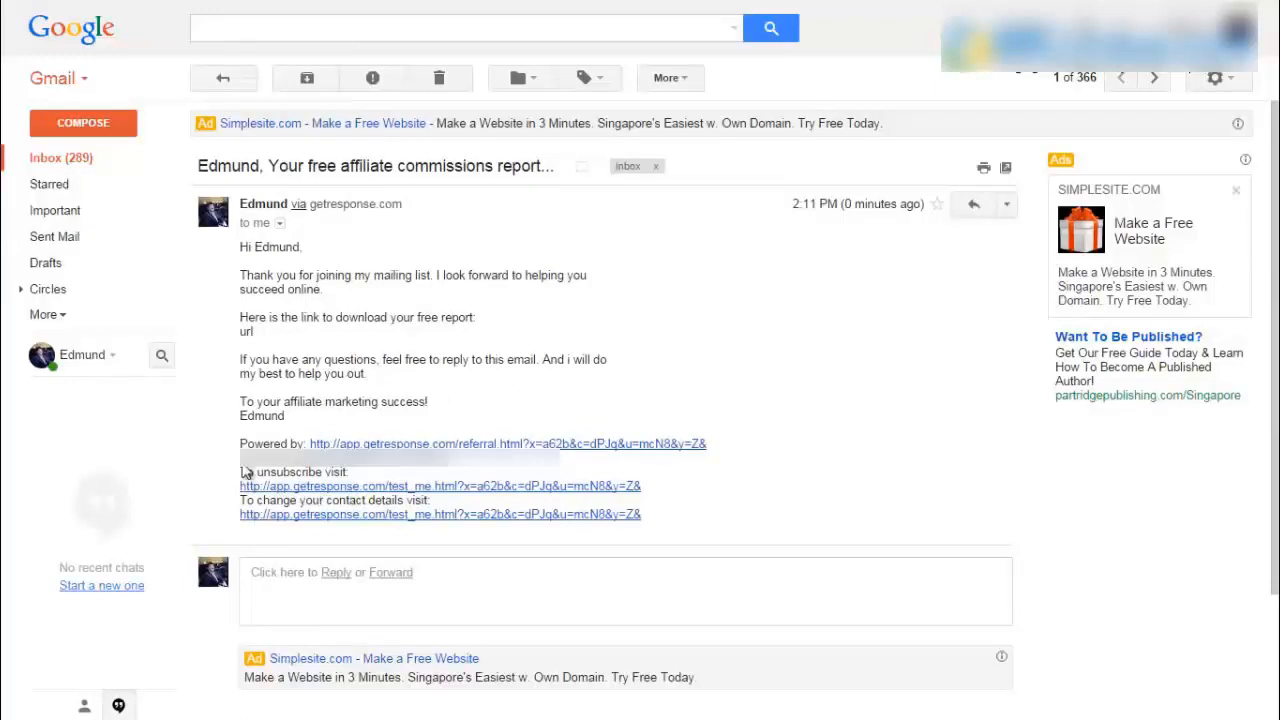
left_click_drag(244, 465, 497, 478)
left_click(757, 409)
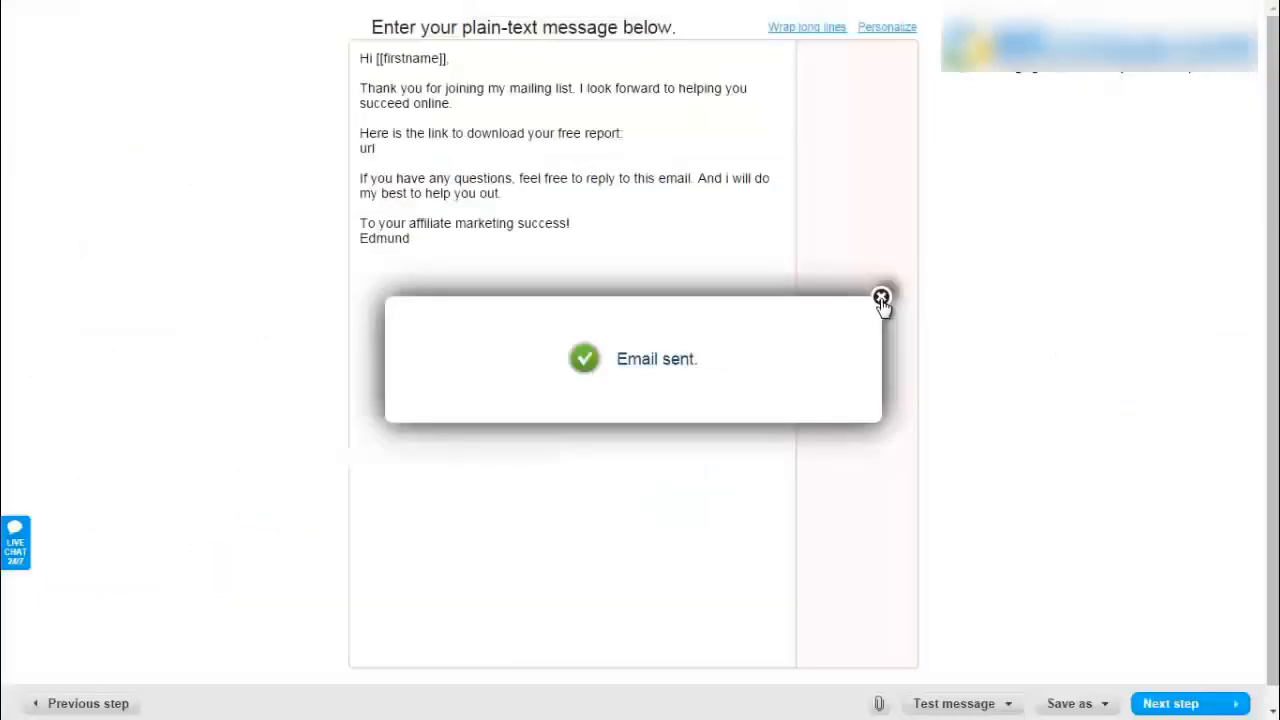
- Publish the welcome message as the day-0 Free Report autoresponder
left_click(880, 295)
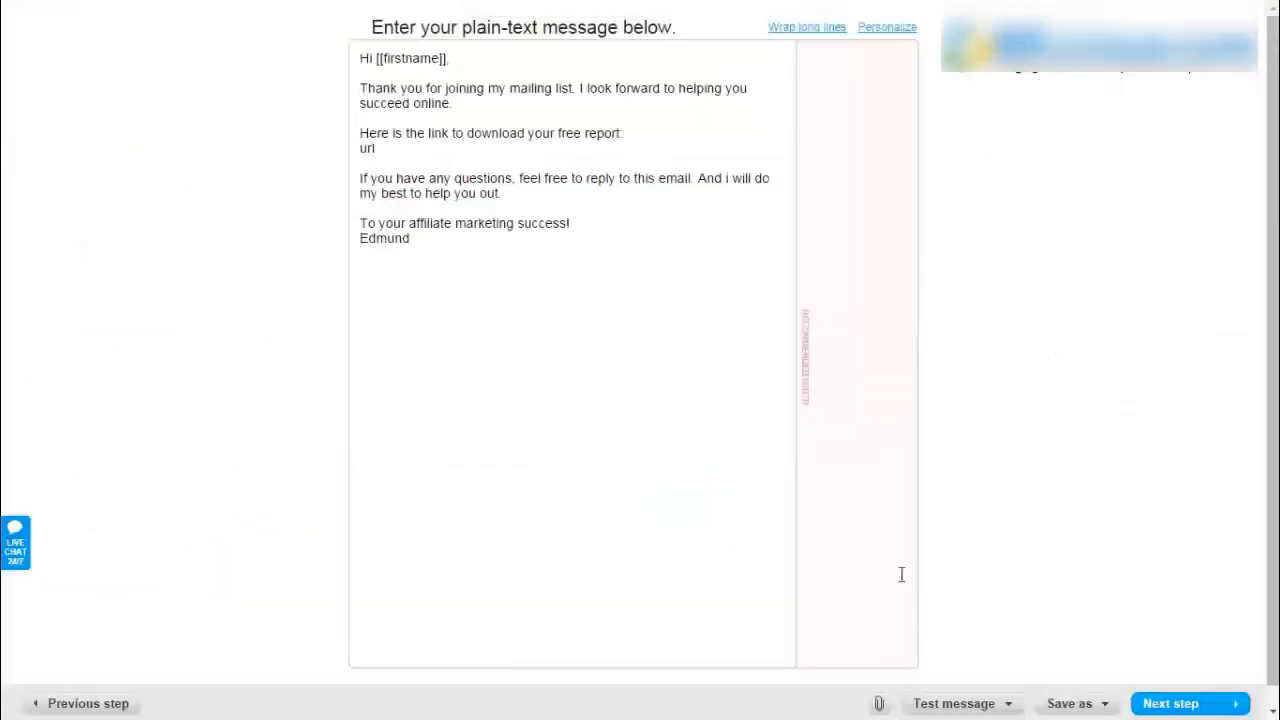
left_click(1172, 702)
left_click(978, 651)
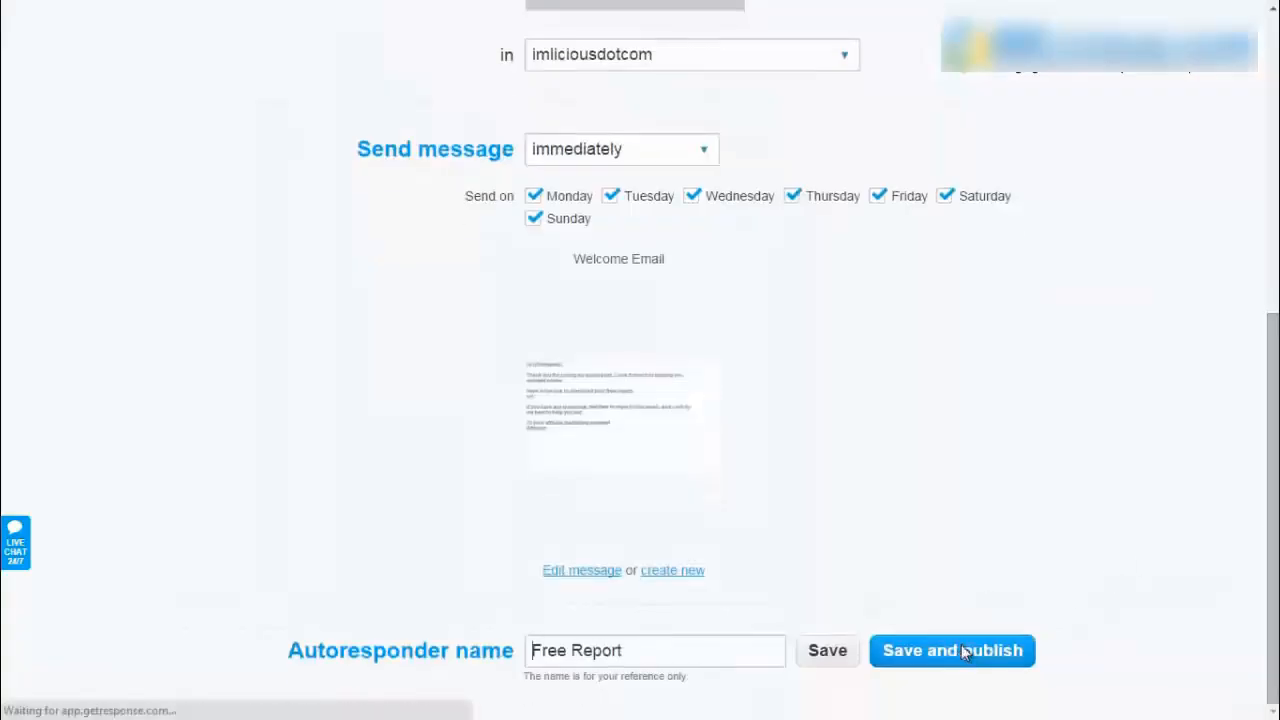
mouse_move(239, 221)
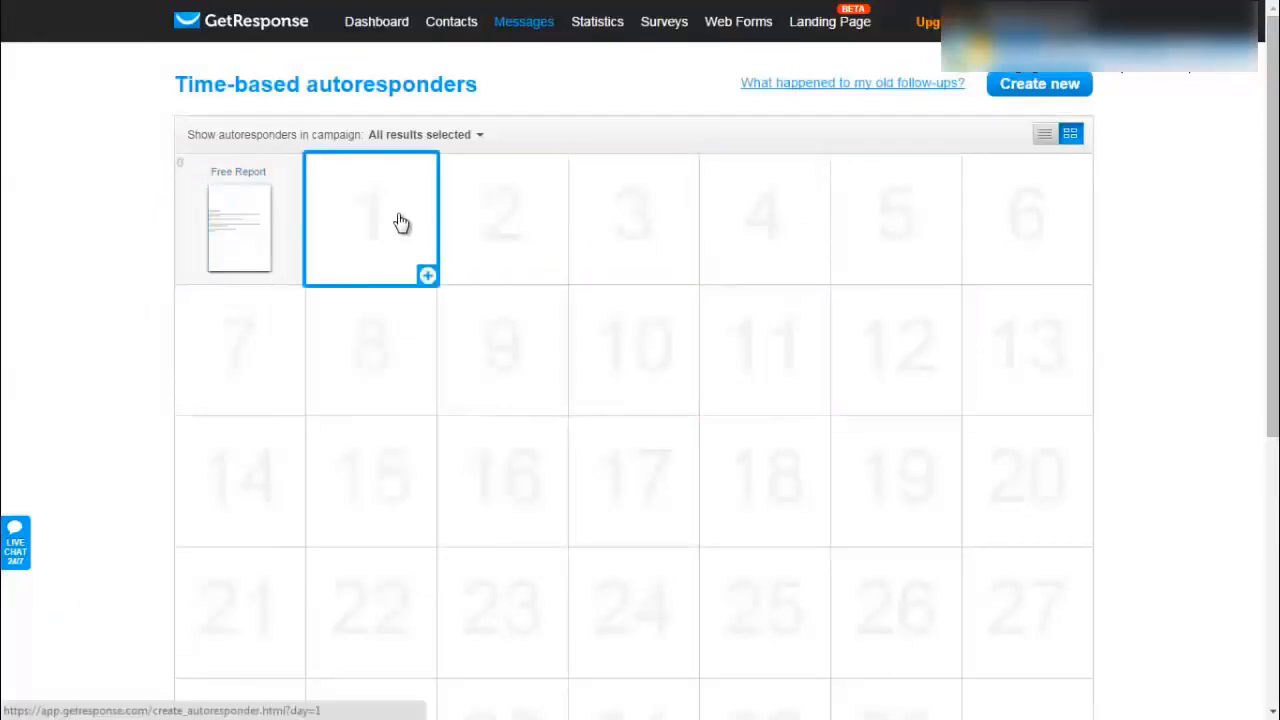
- Add a day-1 autoresponder sending exactly at 9:00 am, time travel on, Saturday and Sunday excluded
left_click(427, 278)
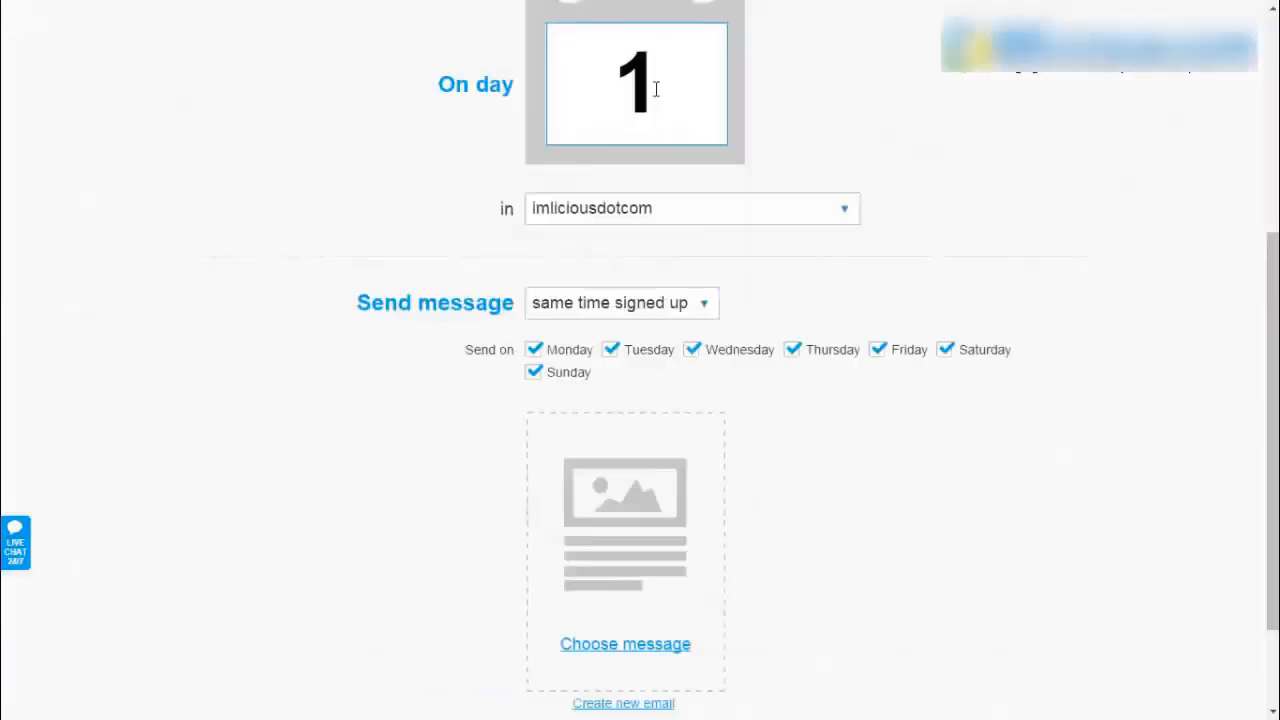
scroll(643, 118, "down", 1)
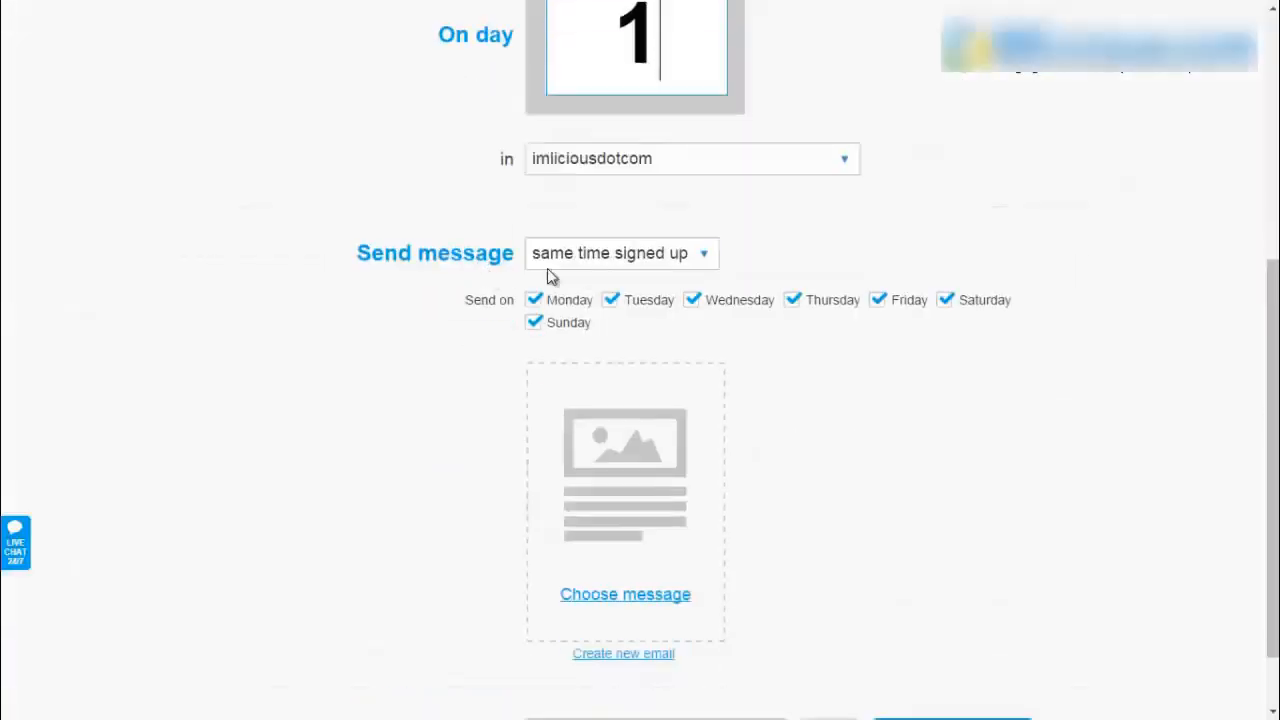
left_click(645, 257)
left_click(571, 361)
left_click(788, 253)
scroll(846, 391, "down", 2)
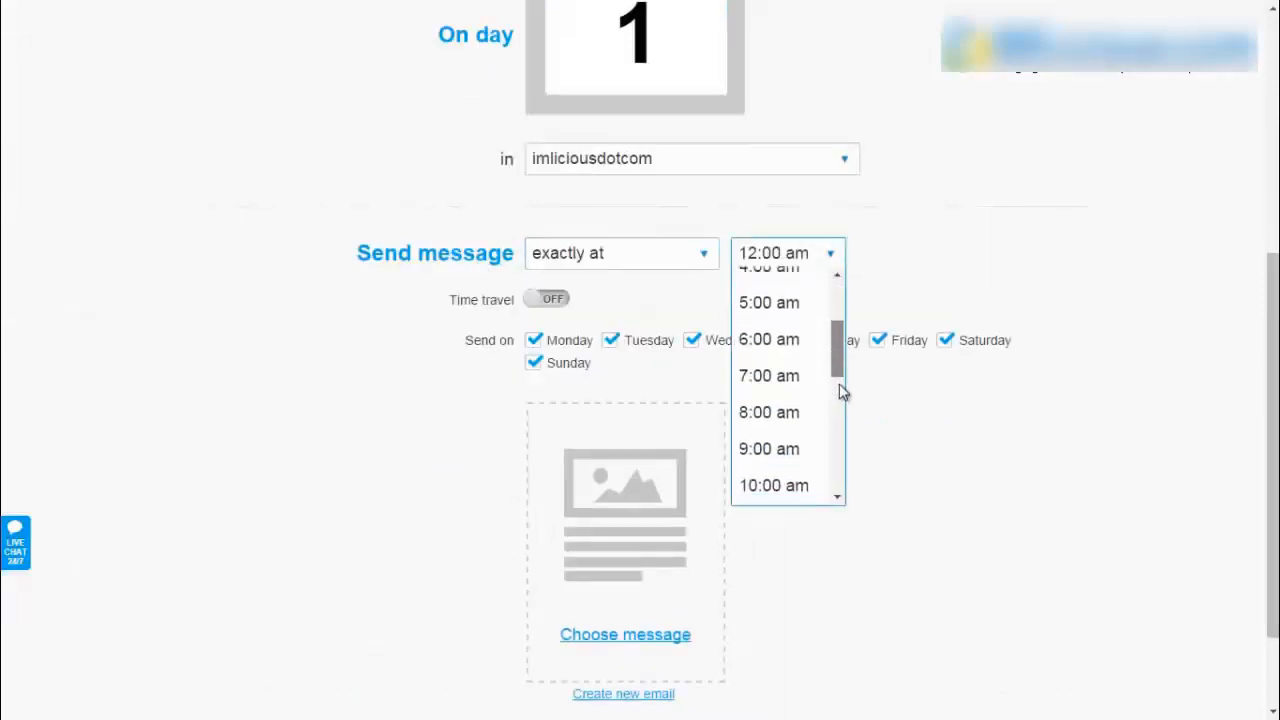
left_click(770, 449)
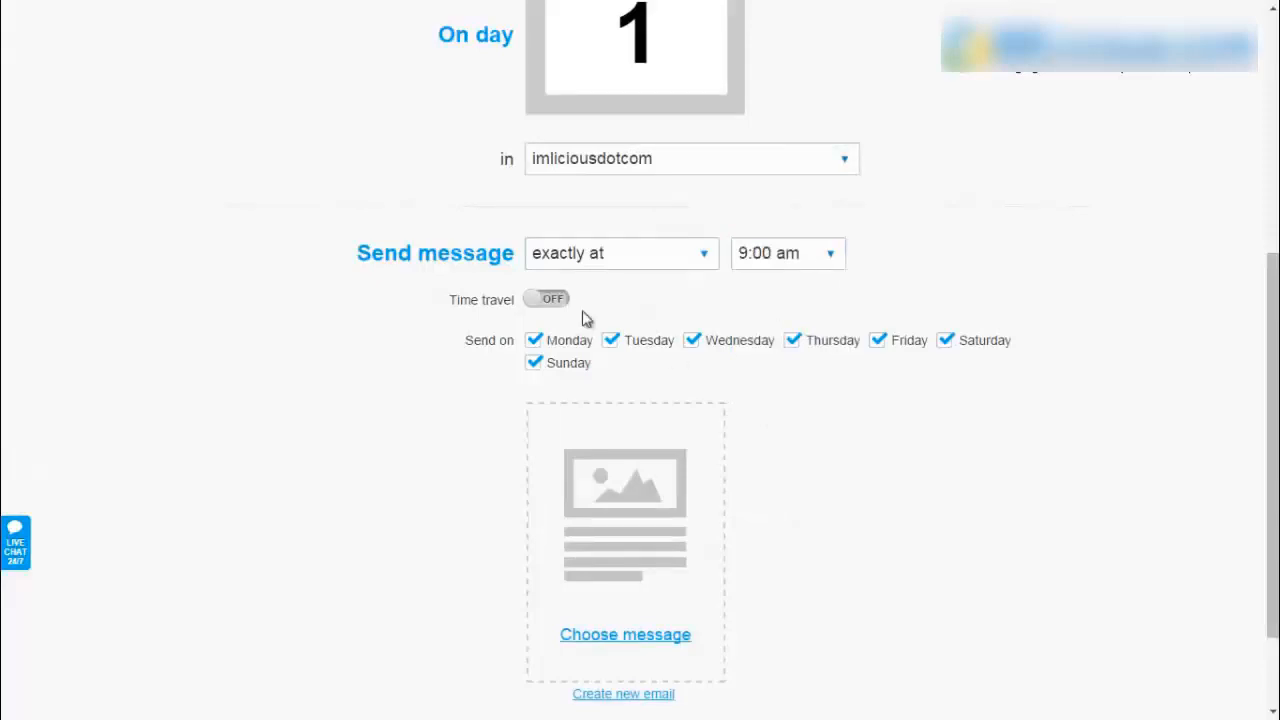
left_click(554, 302)
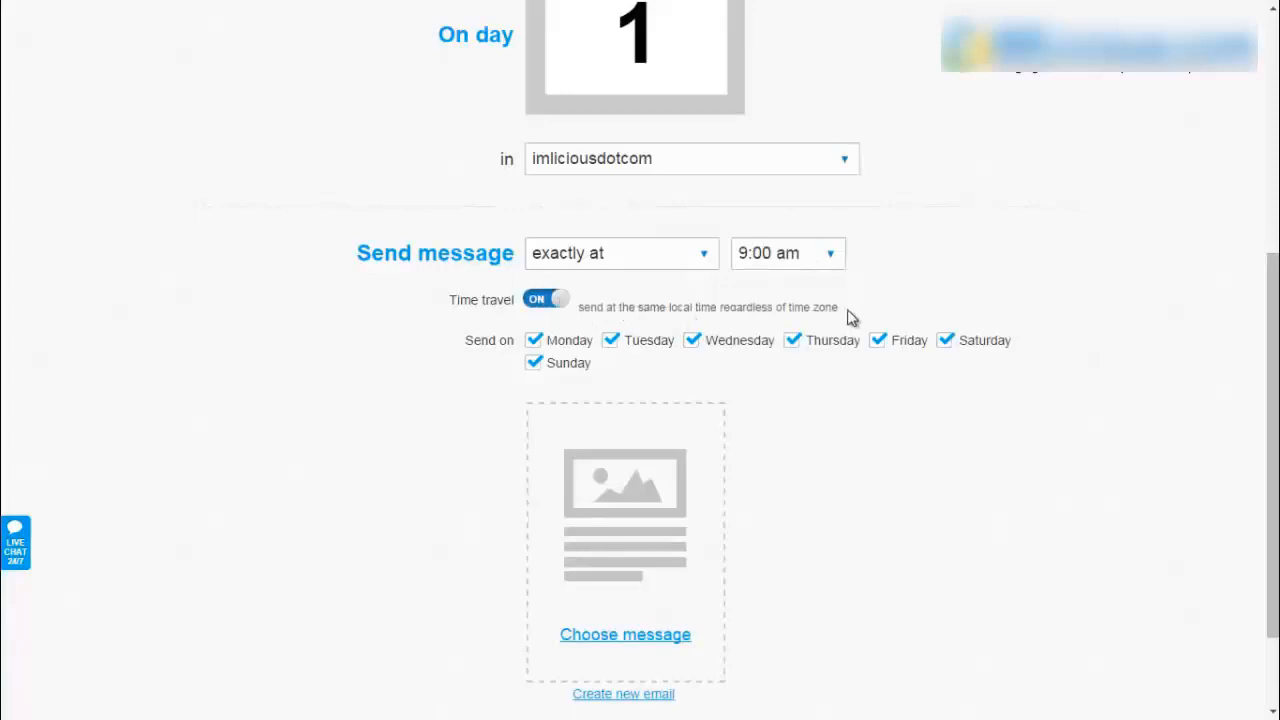
left_click(944, 342)
left_click(536, 364)
scroll(622, 360, "down", 1)
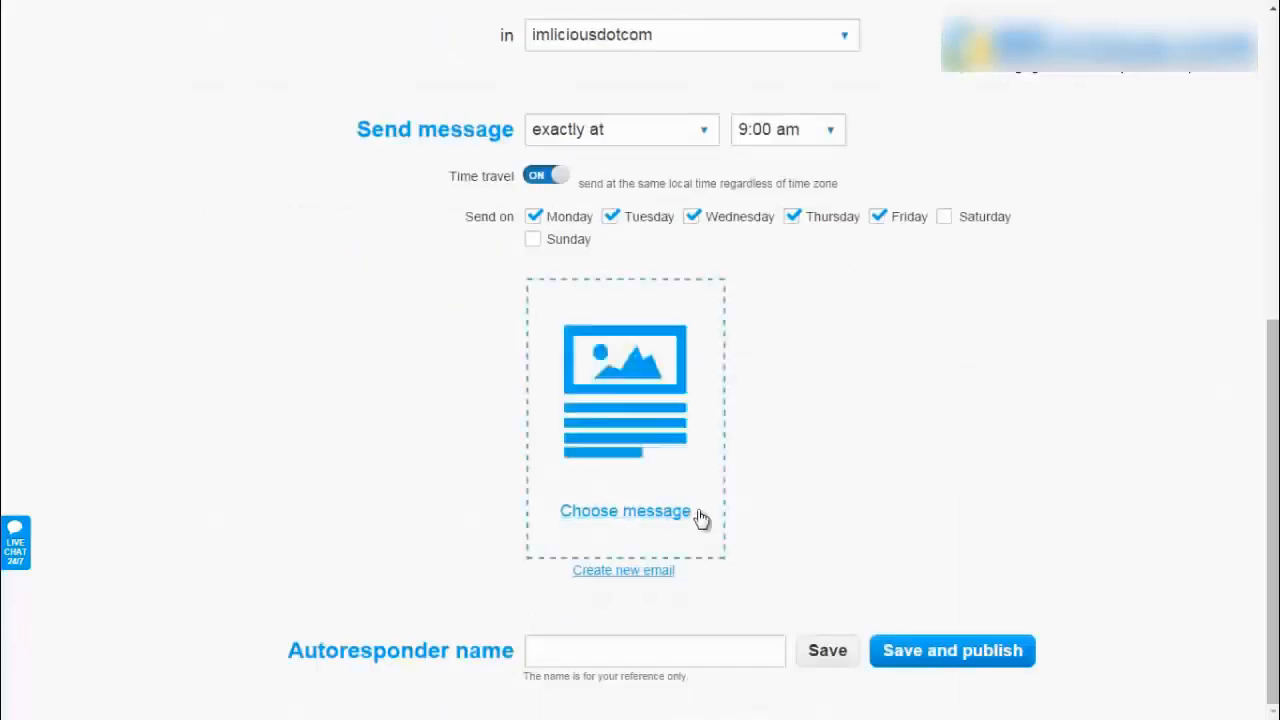
- Create 'Follow Up Email' with subject '[[firstname]], have you downloaded your report?' as plain text
left_click(632, 572)
left_click(469, 122)
type("Follow ")
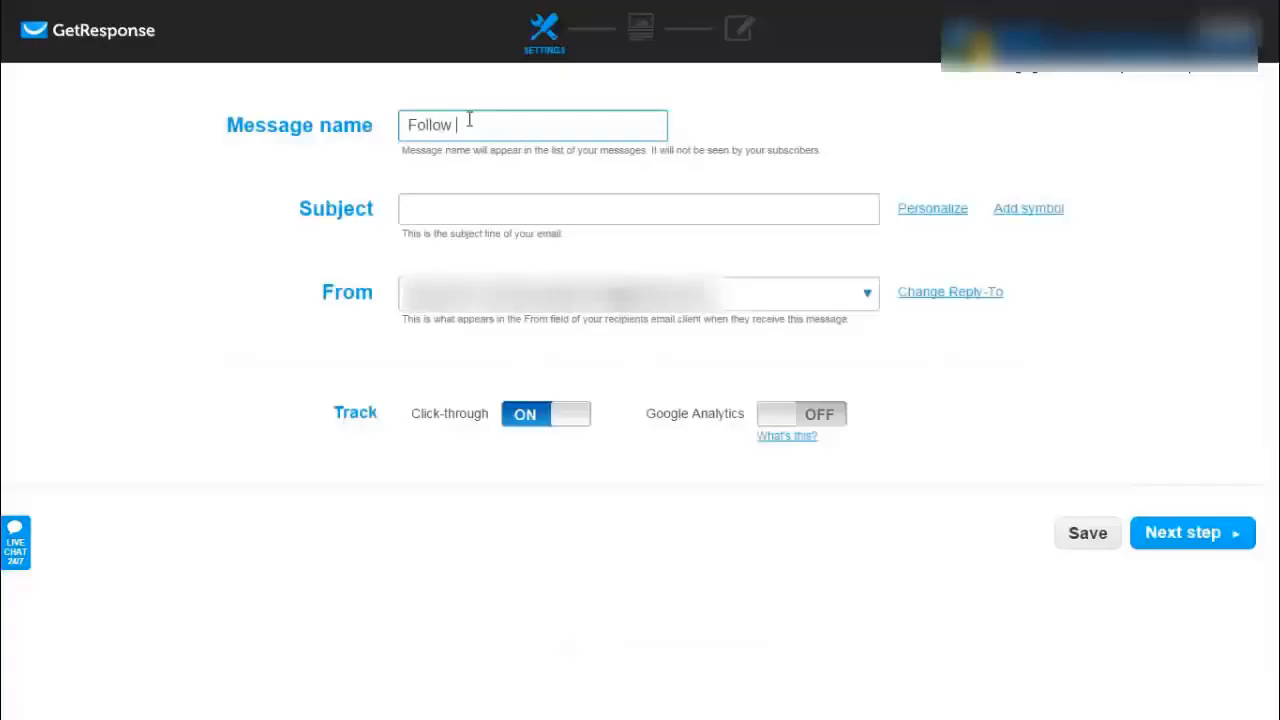
type("Up Email")
key("Tab")
left_click(925, 220)
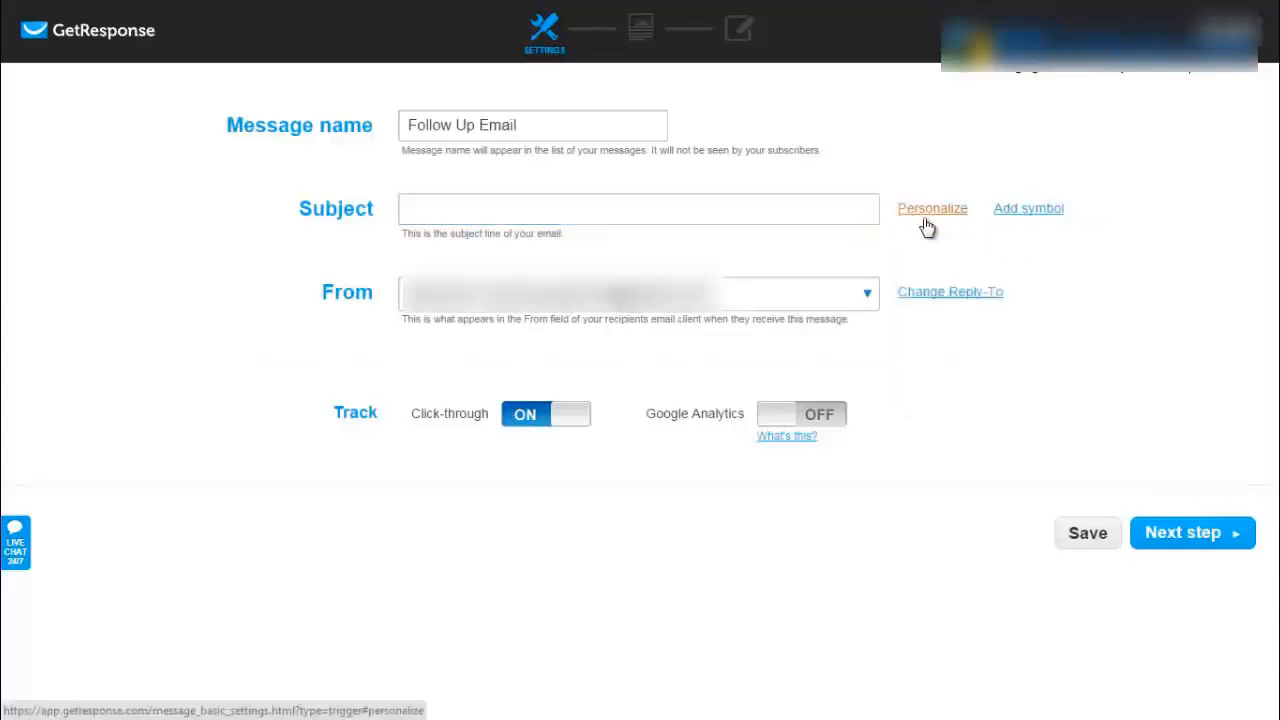
left_click(952, 297)
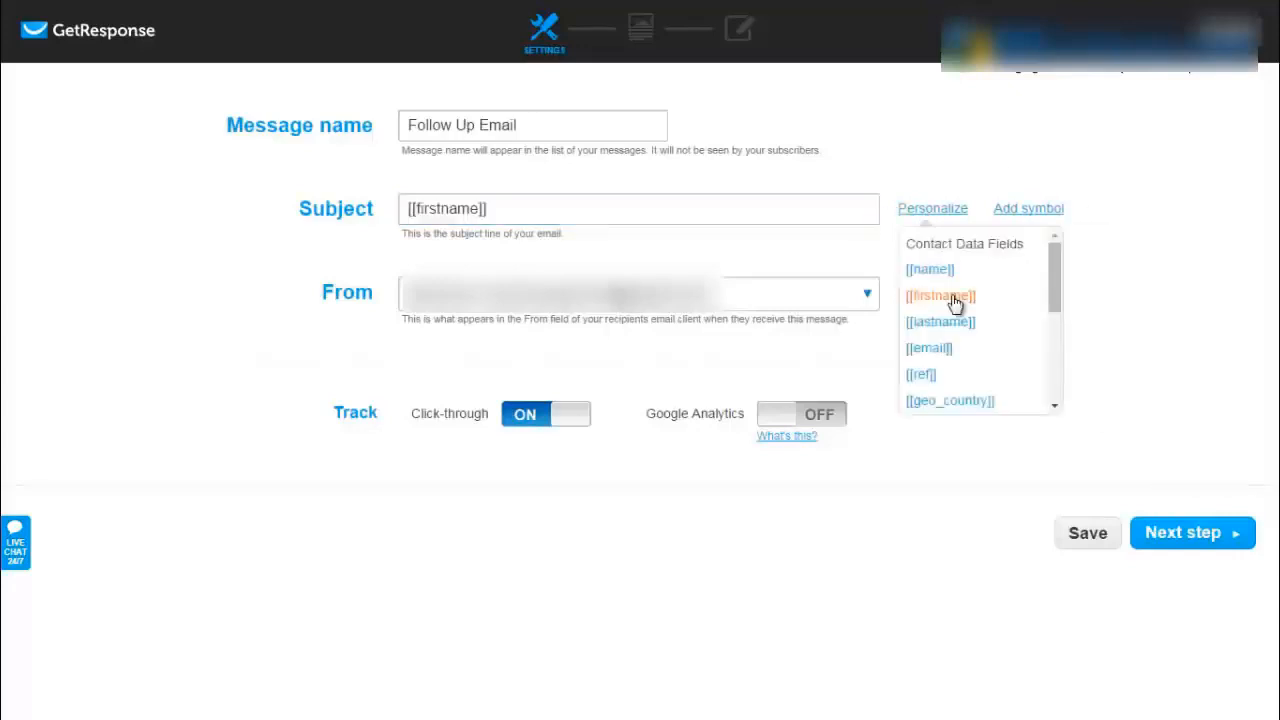
left_click(570, 208)
type(", gave you downl")
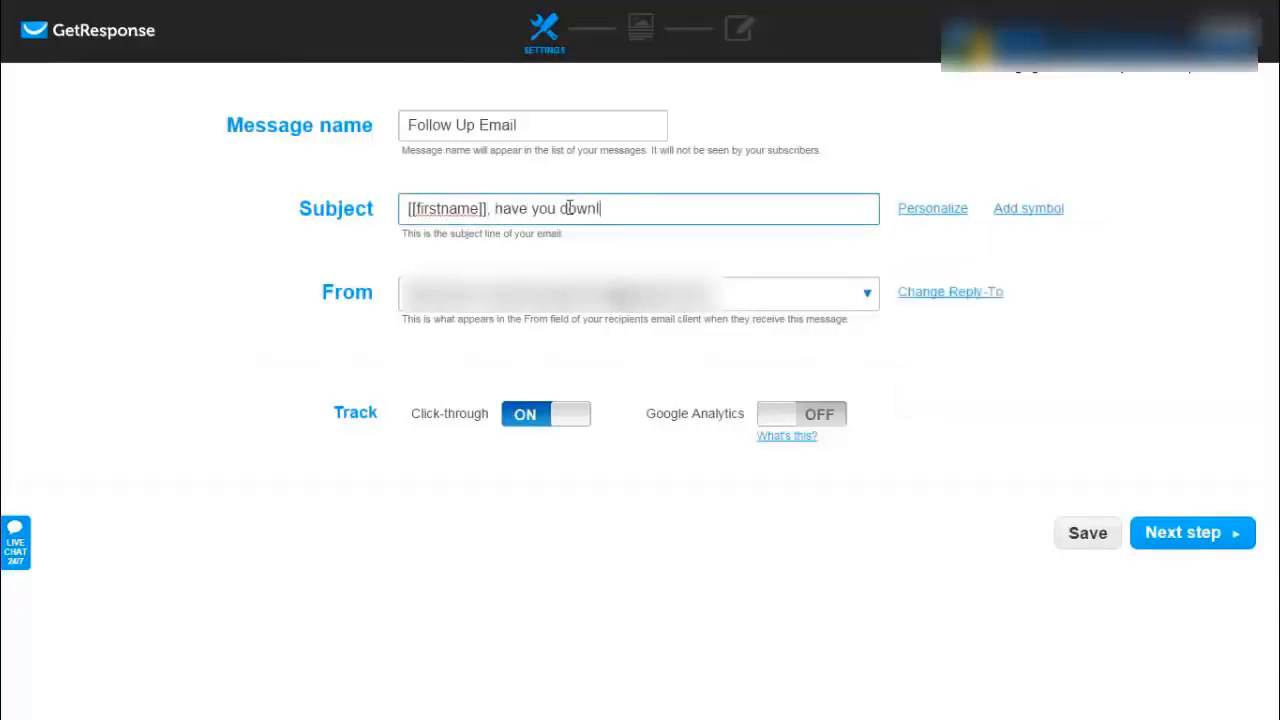
type("oaded your report?")
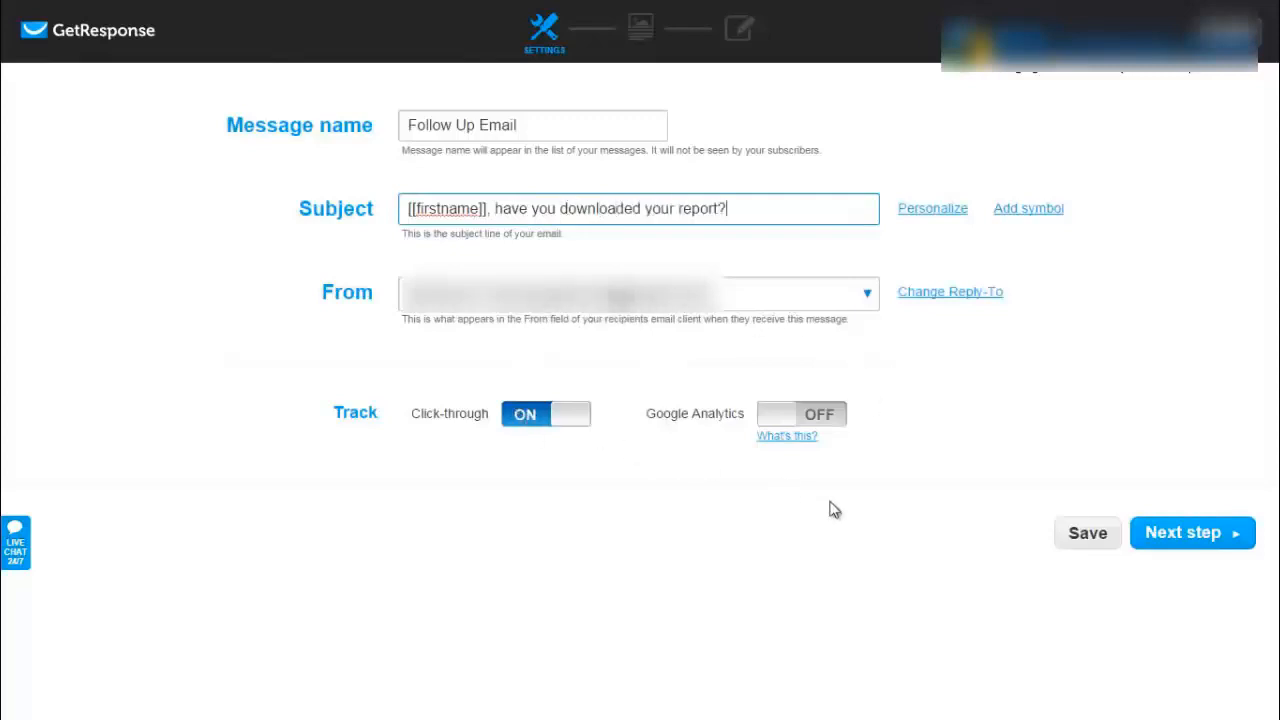
left_click(1170, 537)
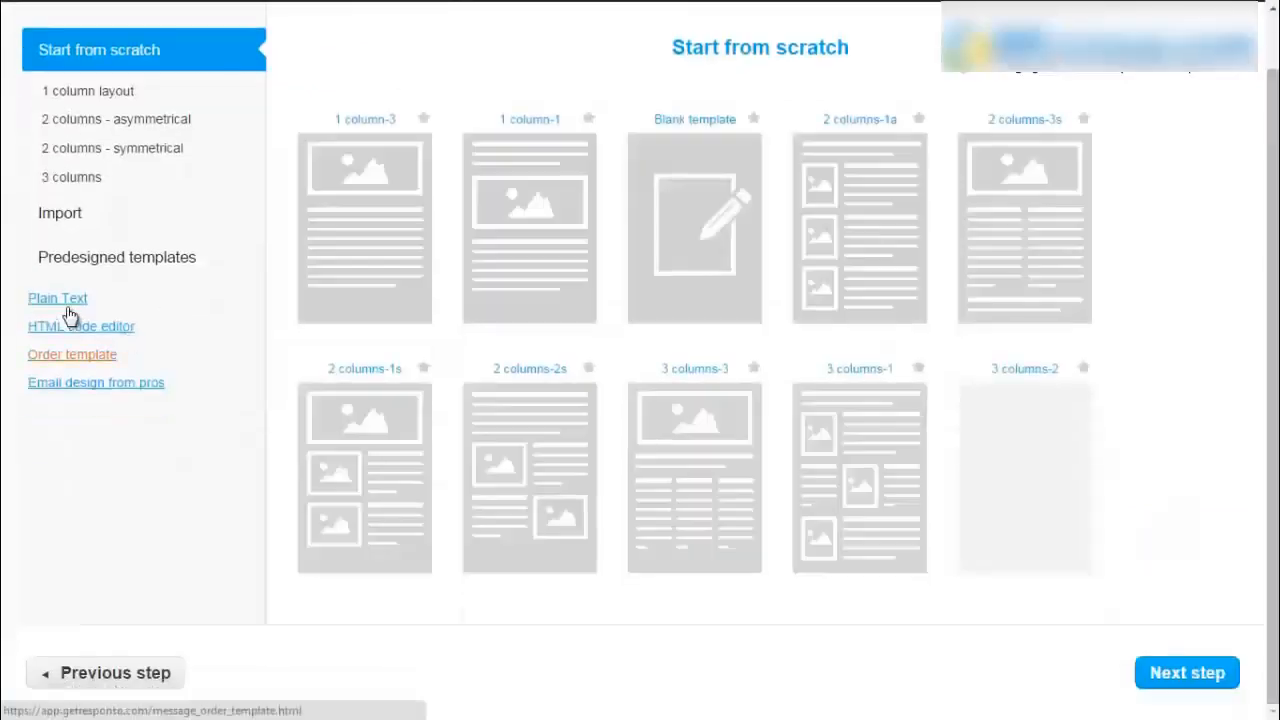
left_click(63, 300)
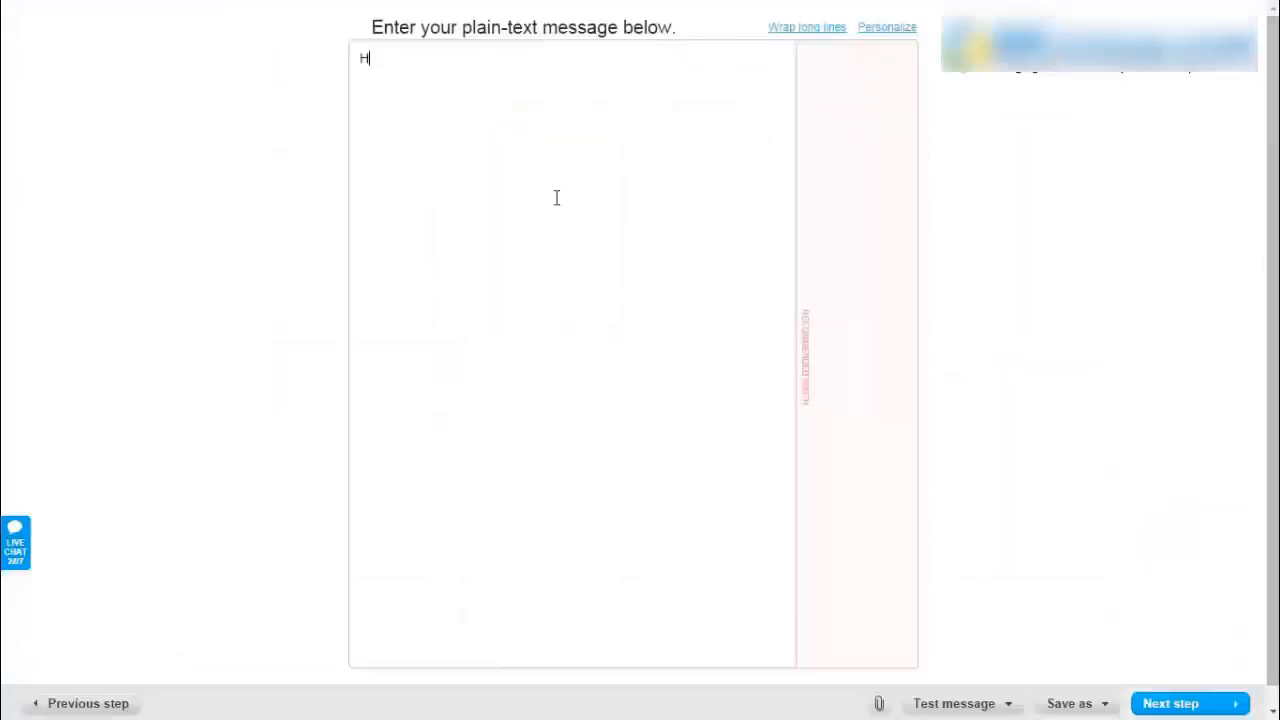
- Greet 'Hi [[firstname]],' and ask whether the reader has received the report
type("Hi")
left_click(887, 27)
left_click(880, 105)
type(",")
key("Return")
key("Return")
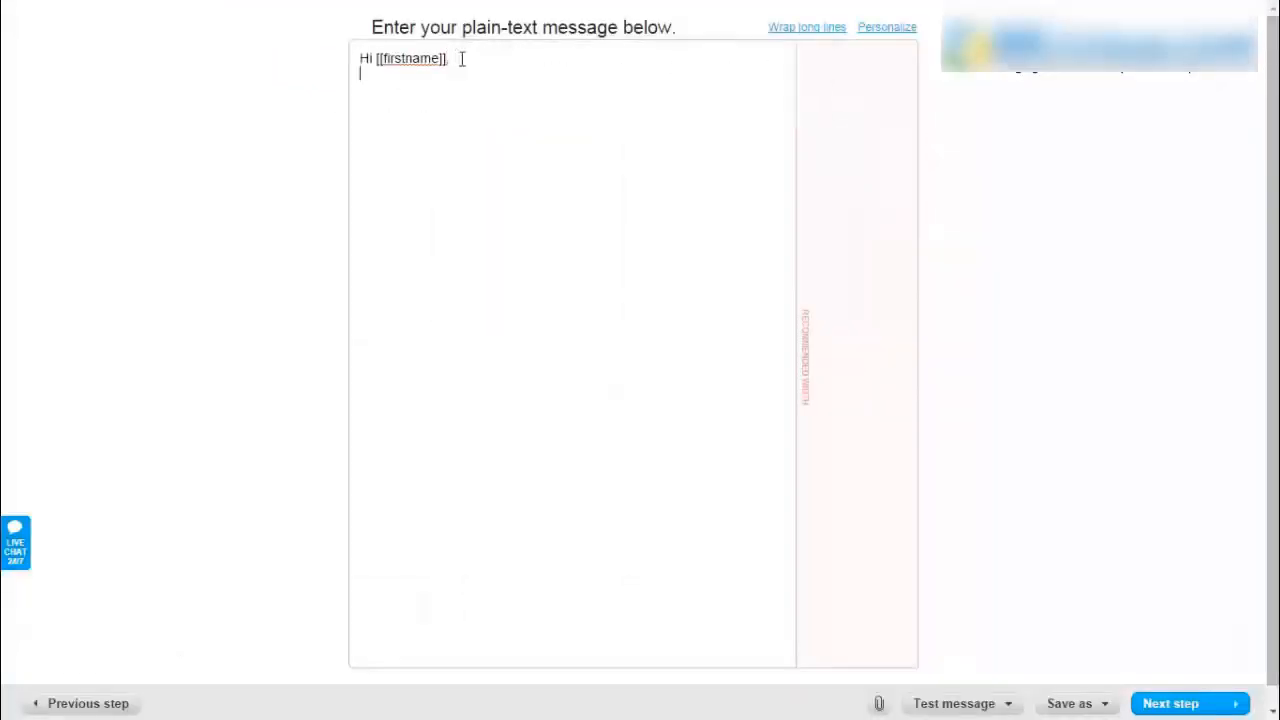
type("Hope you are doing fine.")
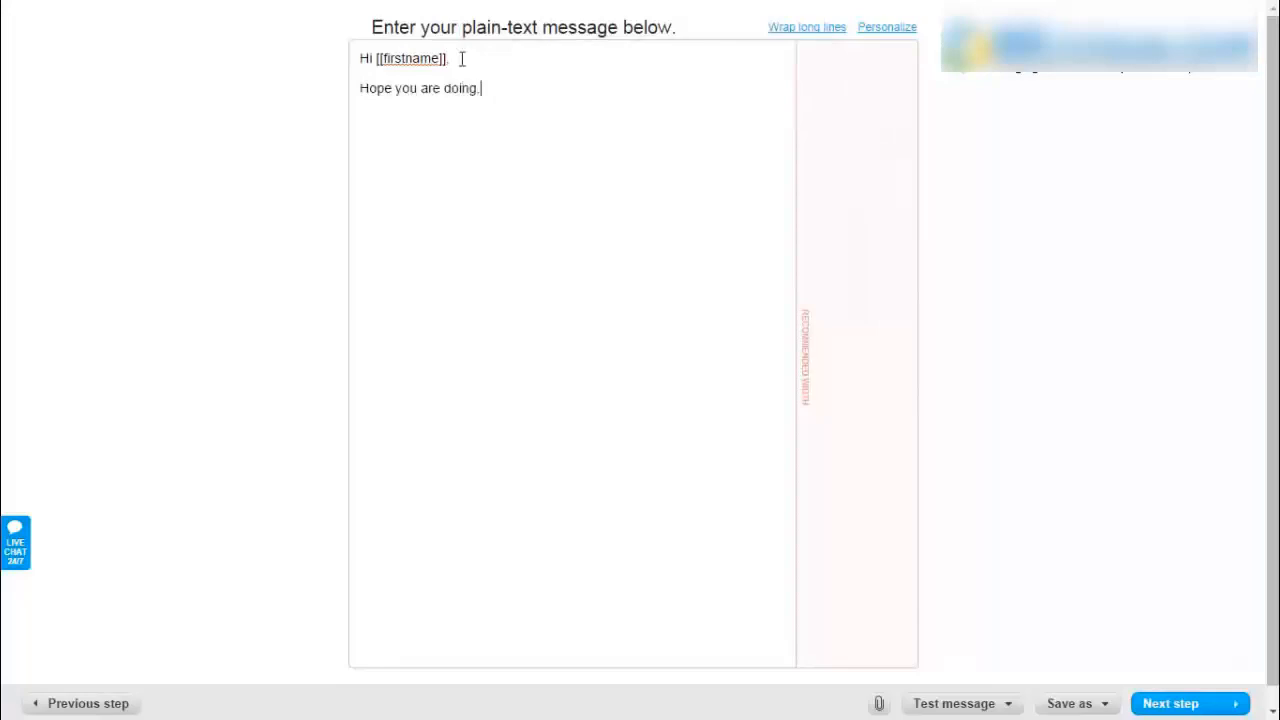
key("BackSpace")
type("fine. I just to check whether ")
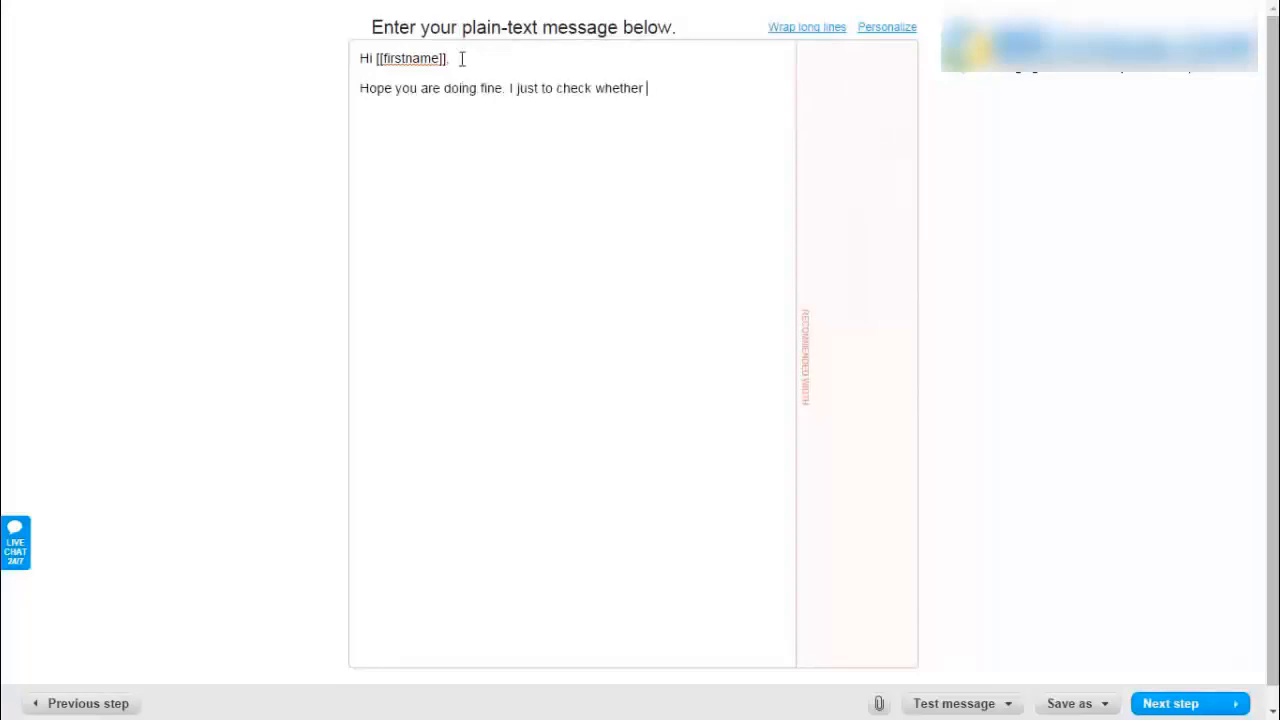
type("you have received your report.")
- Add the download URL line, a reply-with-questions invitation, and begin the 'Cheers!' sign-off
key("Return")
key("Return")
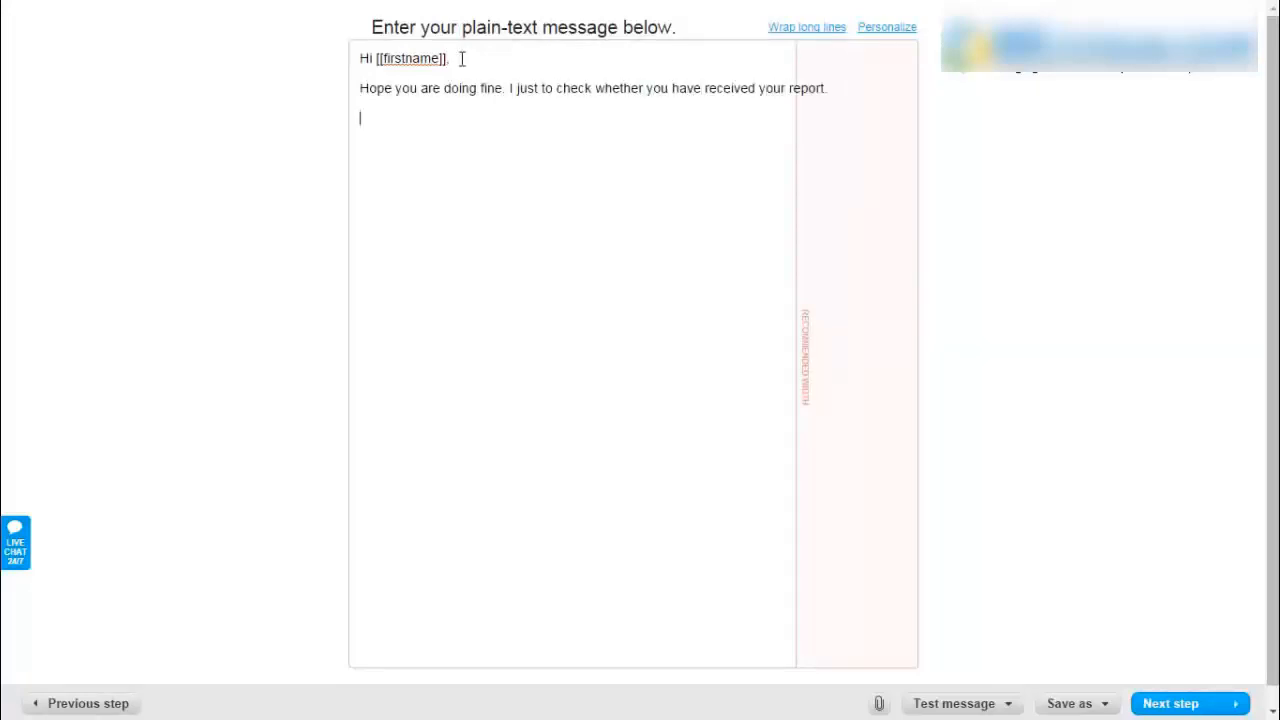
type("If you haven't, here is t")
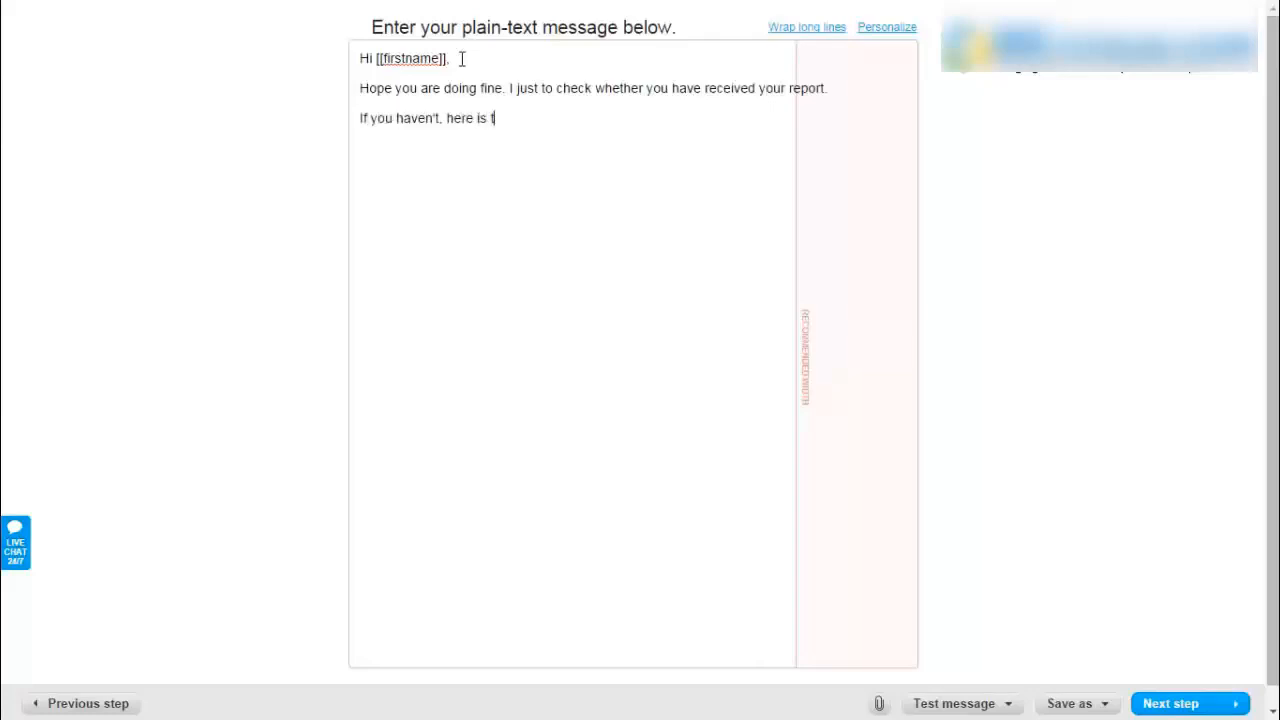
type("he url to download it: URL")
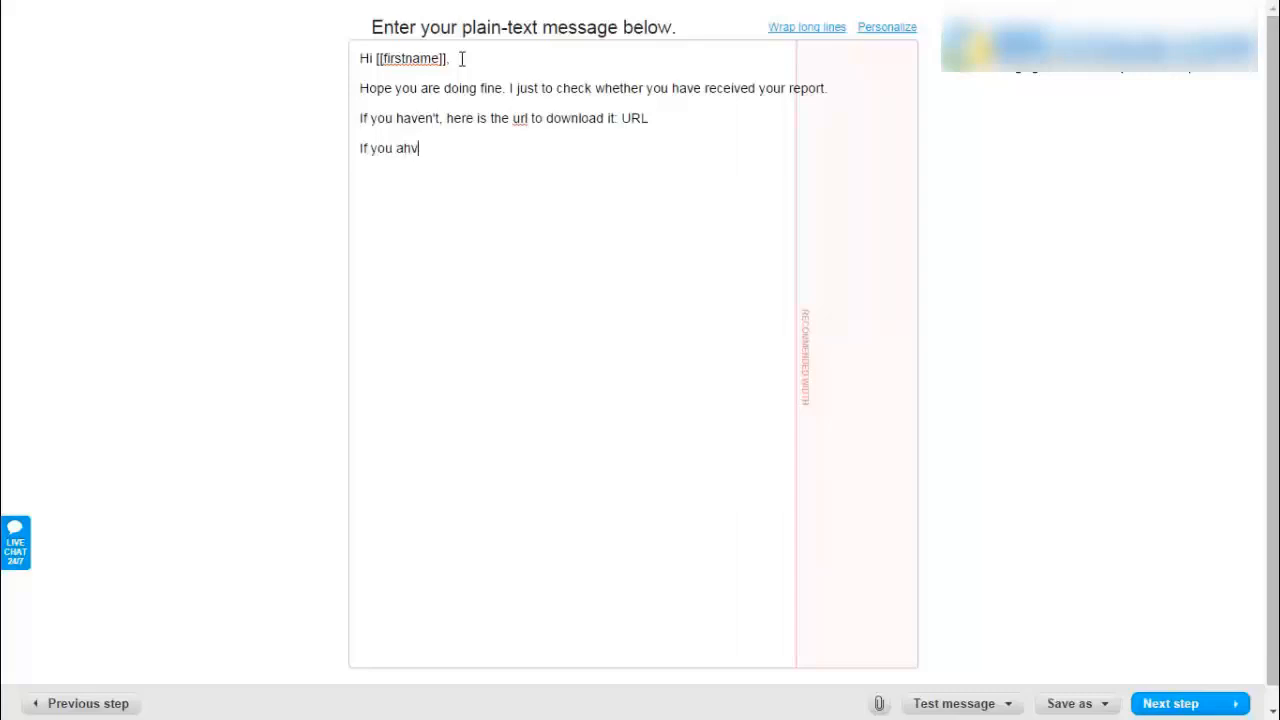
key("BackSpace")
key("BackSpace")
key("BackSpace")
type("have any questions, feel free to repl")
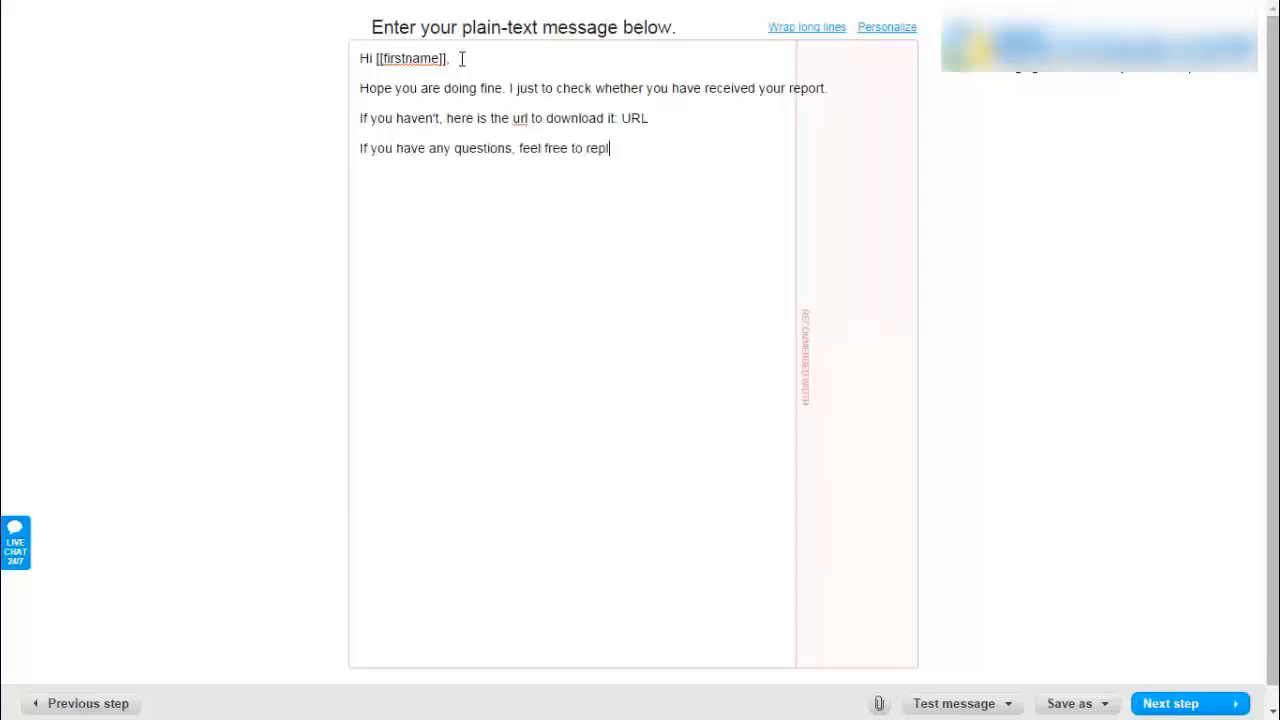
type("y to this email.")
key("Return")
key("Return")
type("Cheers!")
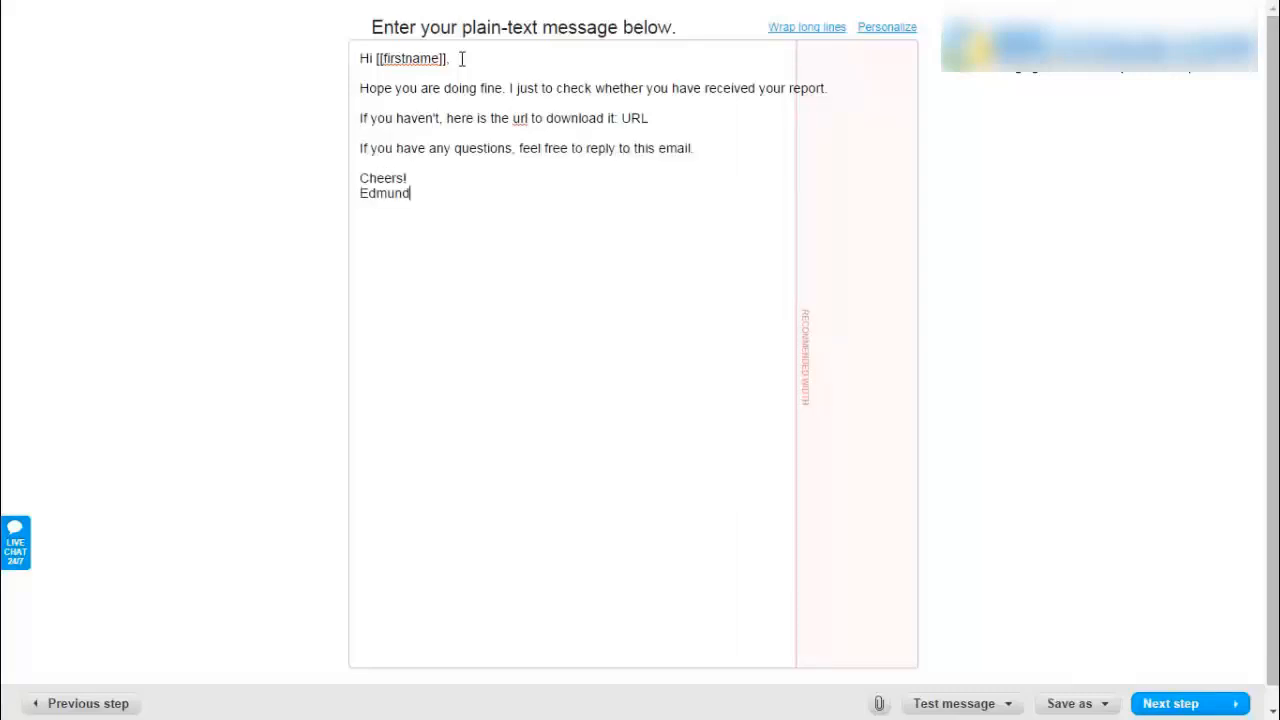
left_click(960, 705)
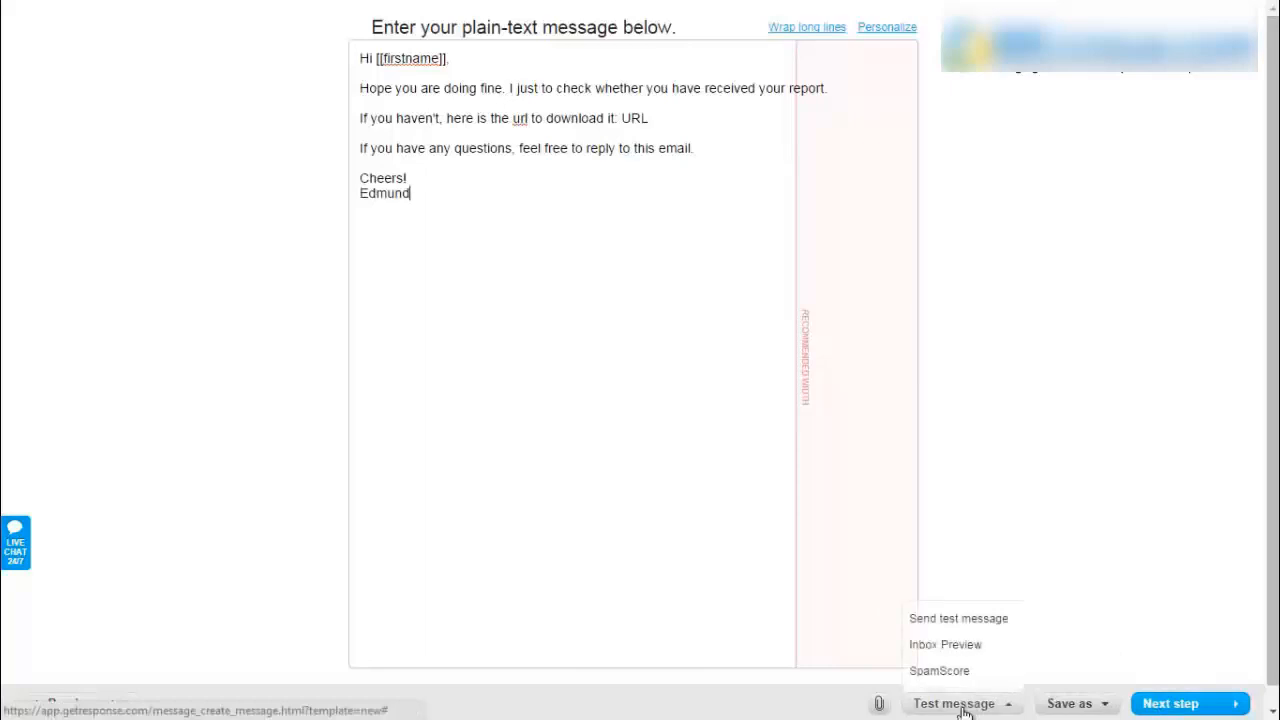
- Check the spam score, wrap long lines, and publish Follow Up Email on day 1
left_click(943, 672)
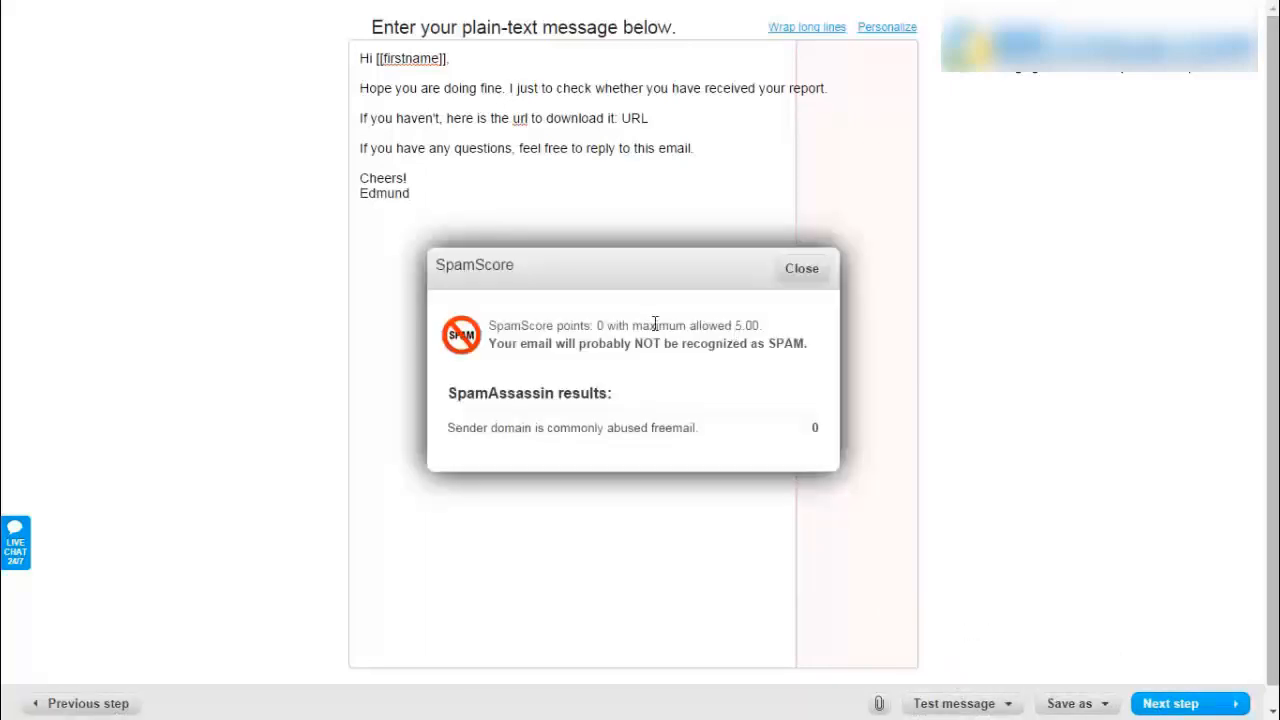
left_click(805, 266)
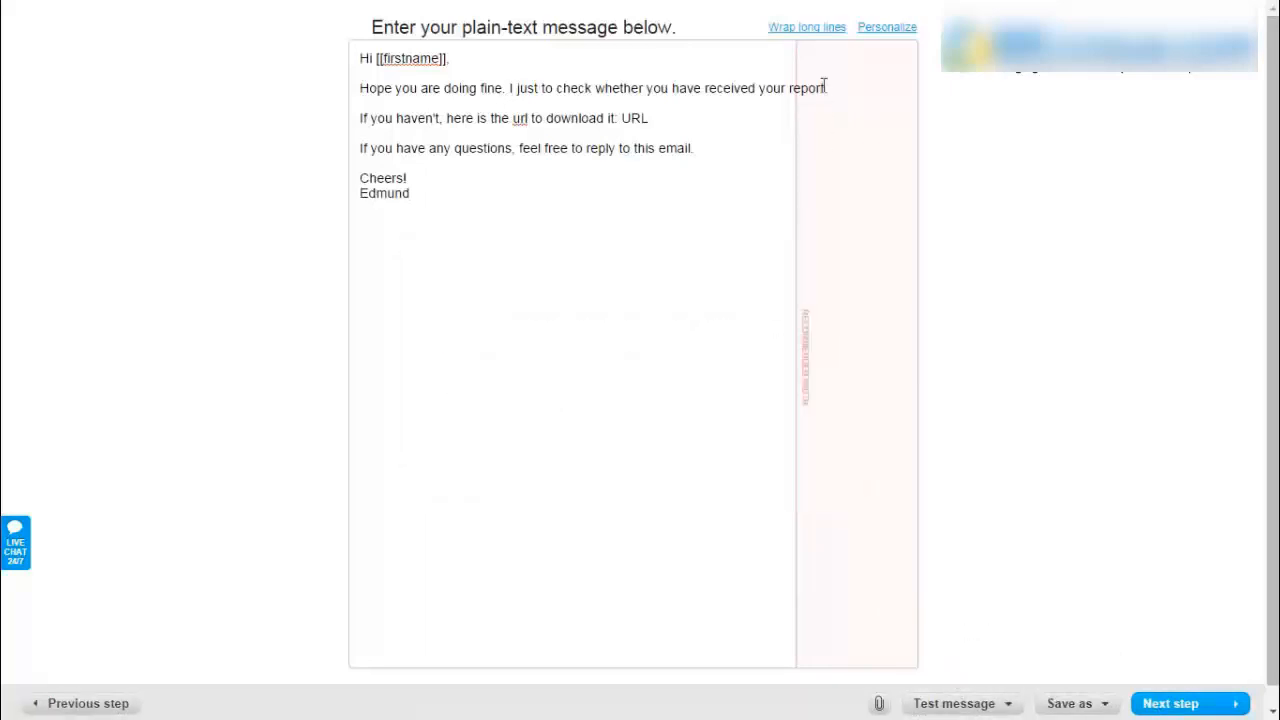
left_click(805, 28)
left_click(955, 704)
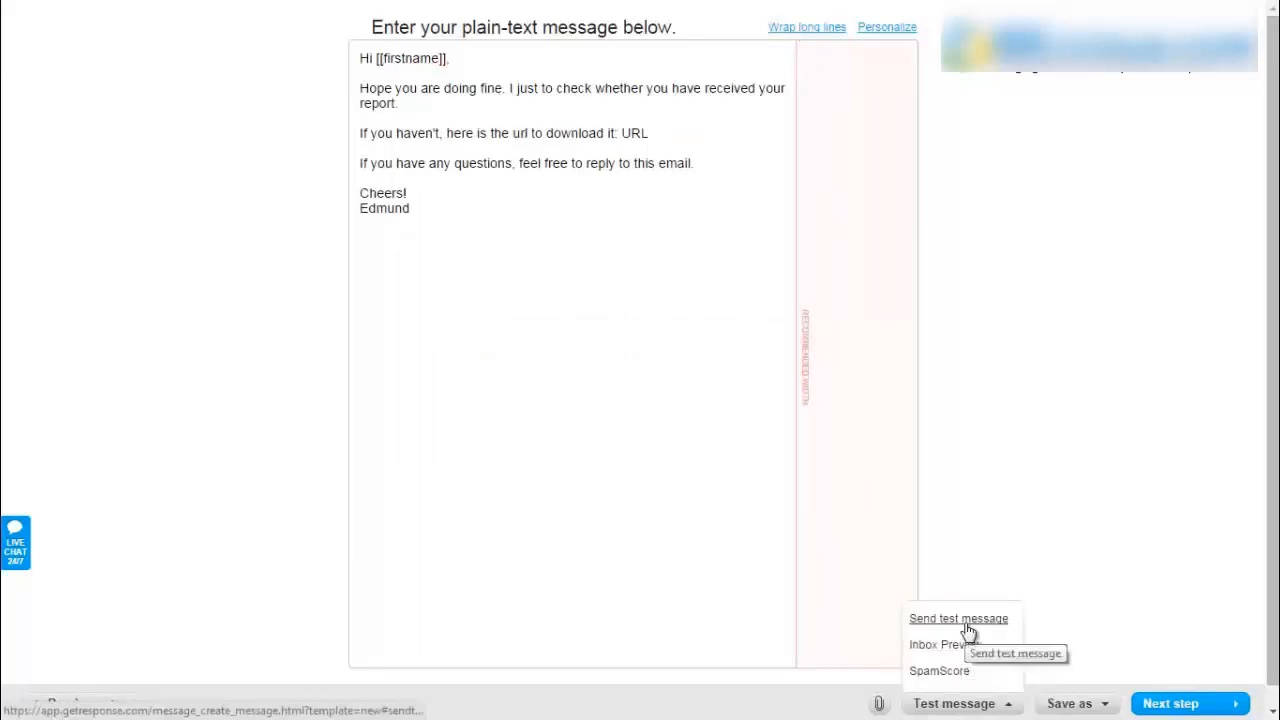
left_click(1186, 705)
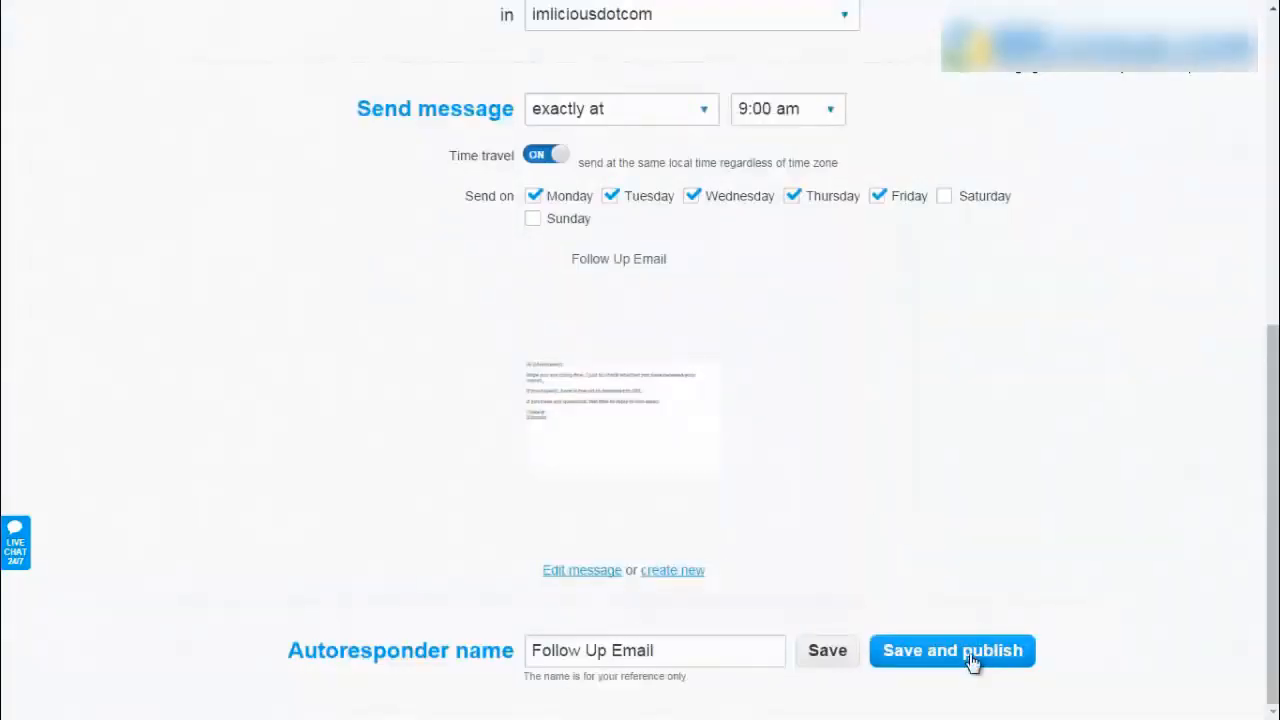
left_click(972, 660)
mouse_move(390, 221)
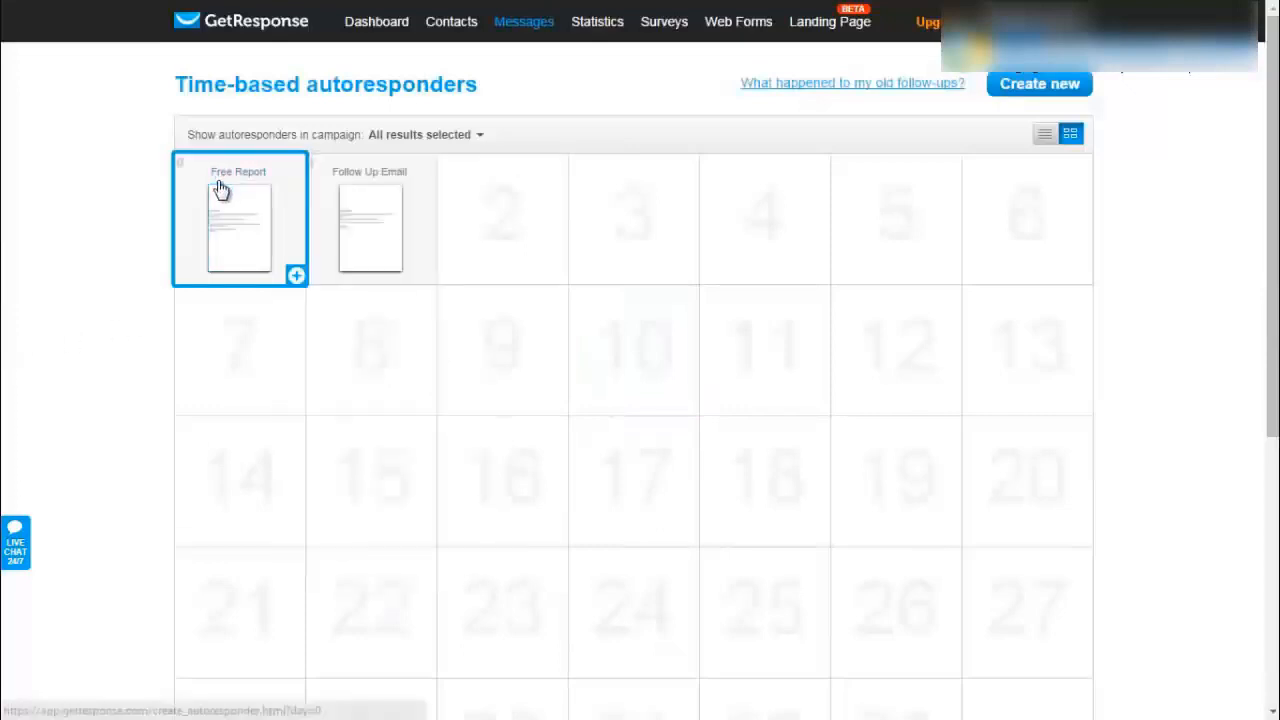
- Start a new time-based autoresponder on day 4 of the calendar
mouse_move(229, 206)
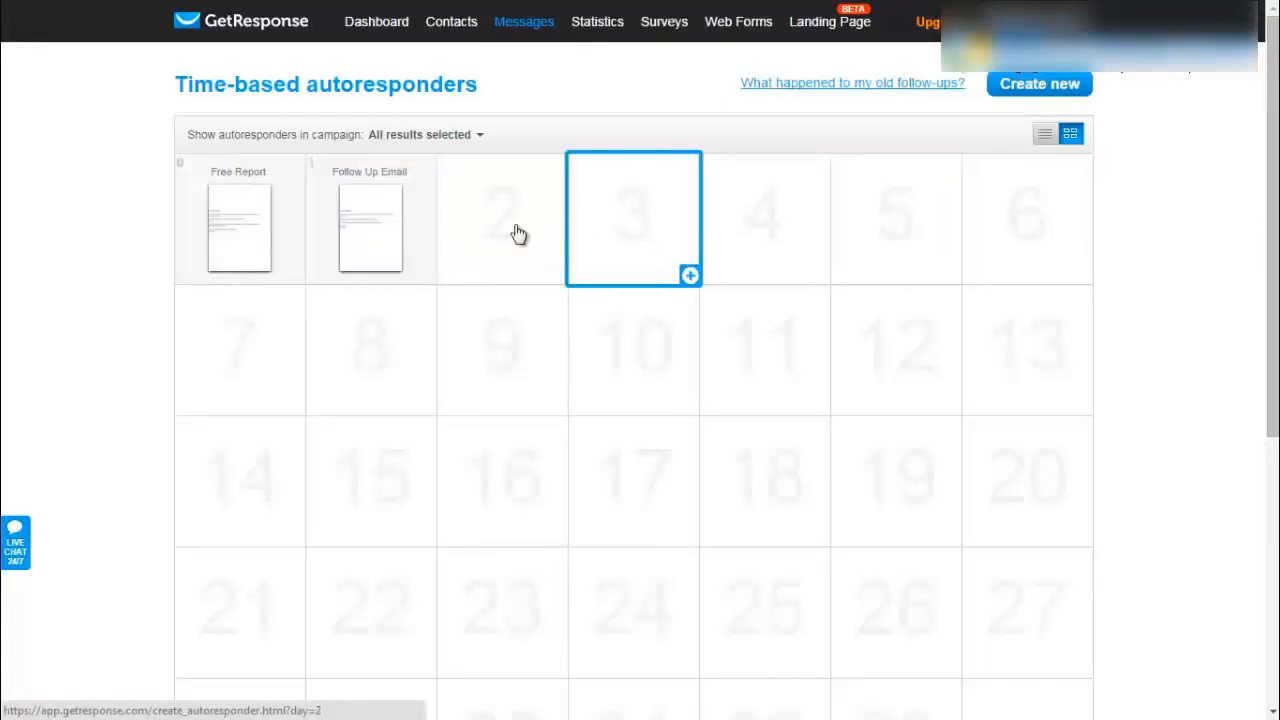
left_click(689, 275)
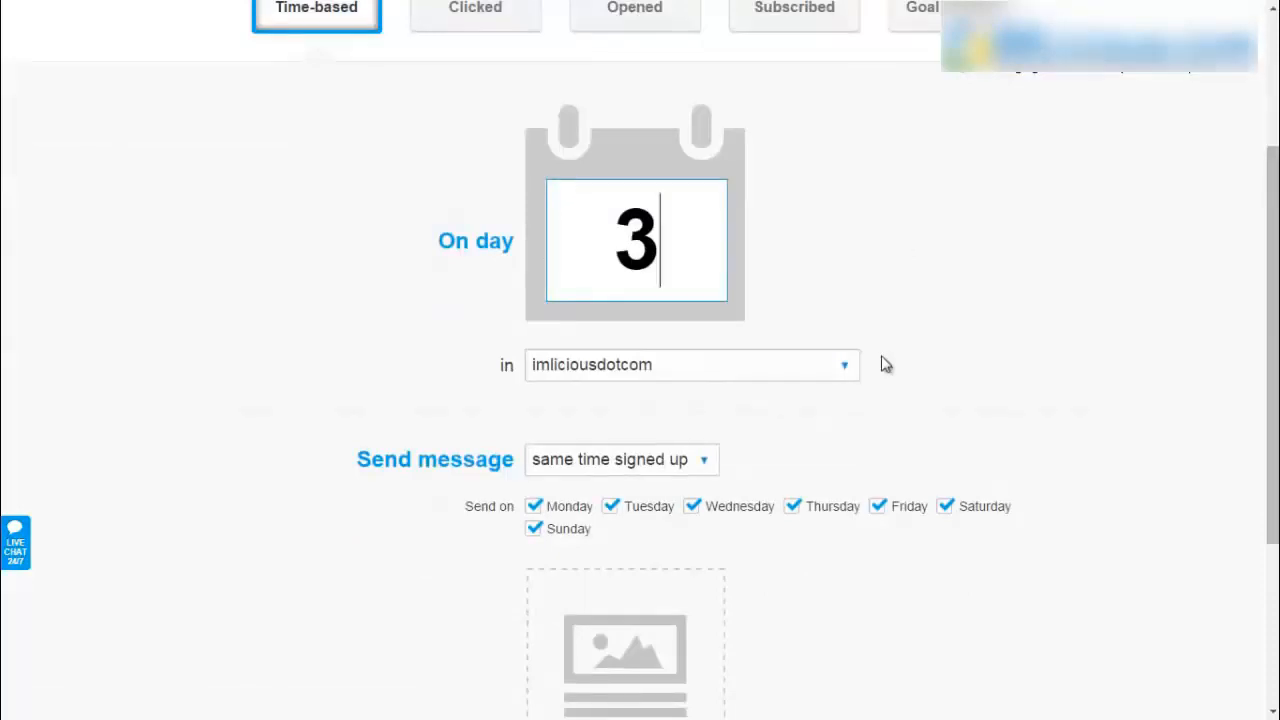
scroll(1260, 142, "down", 3)
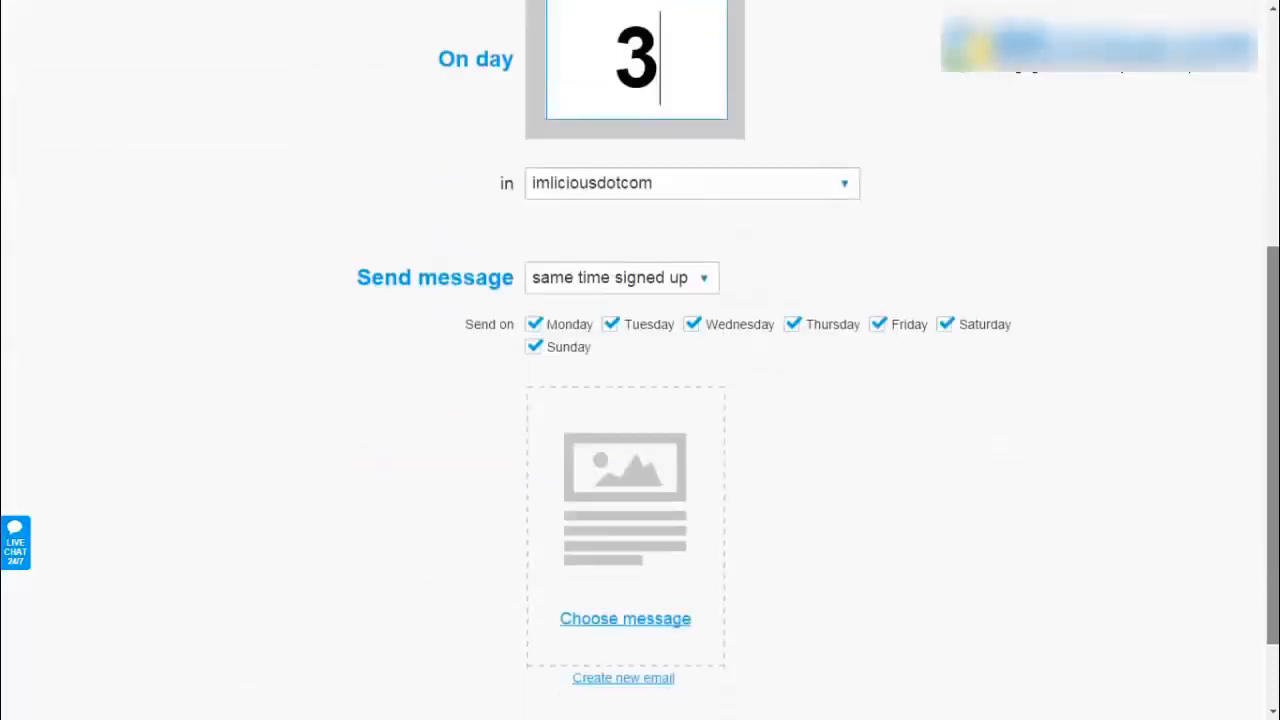
scroll(1260, 142, "up", 5)
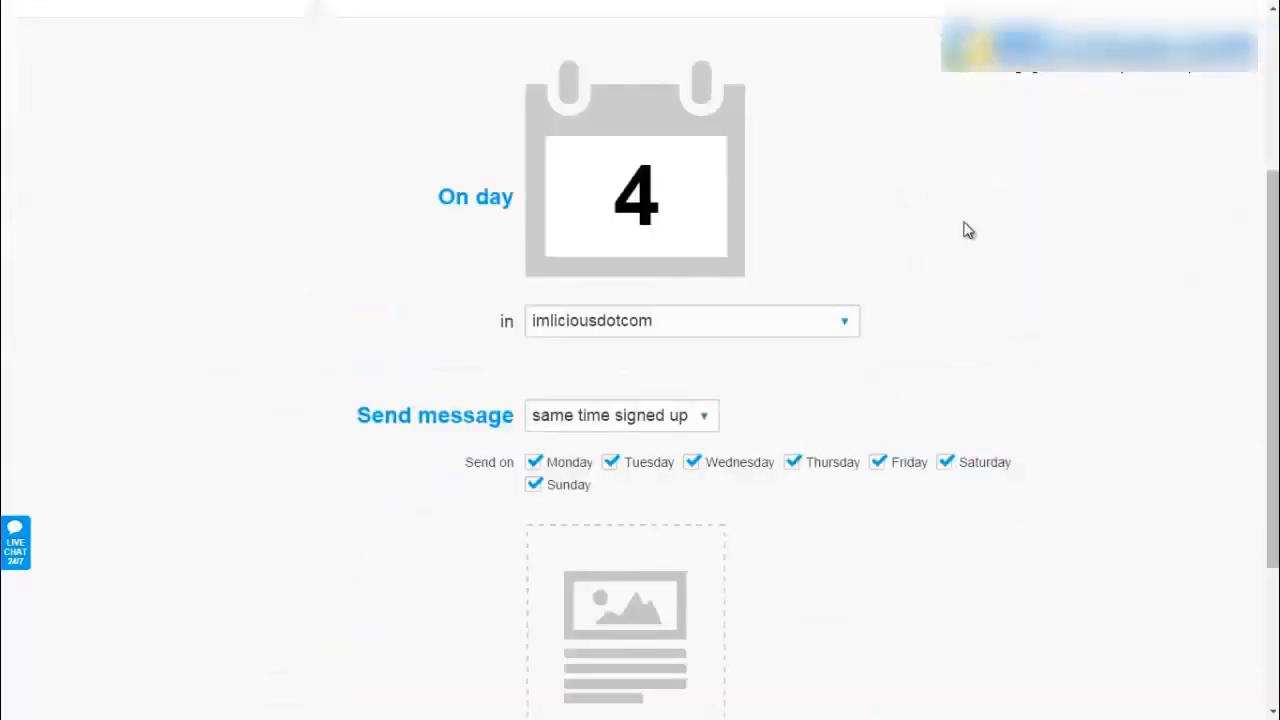
scroll(880, 318, "up", 3)
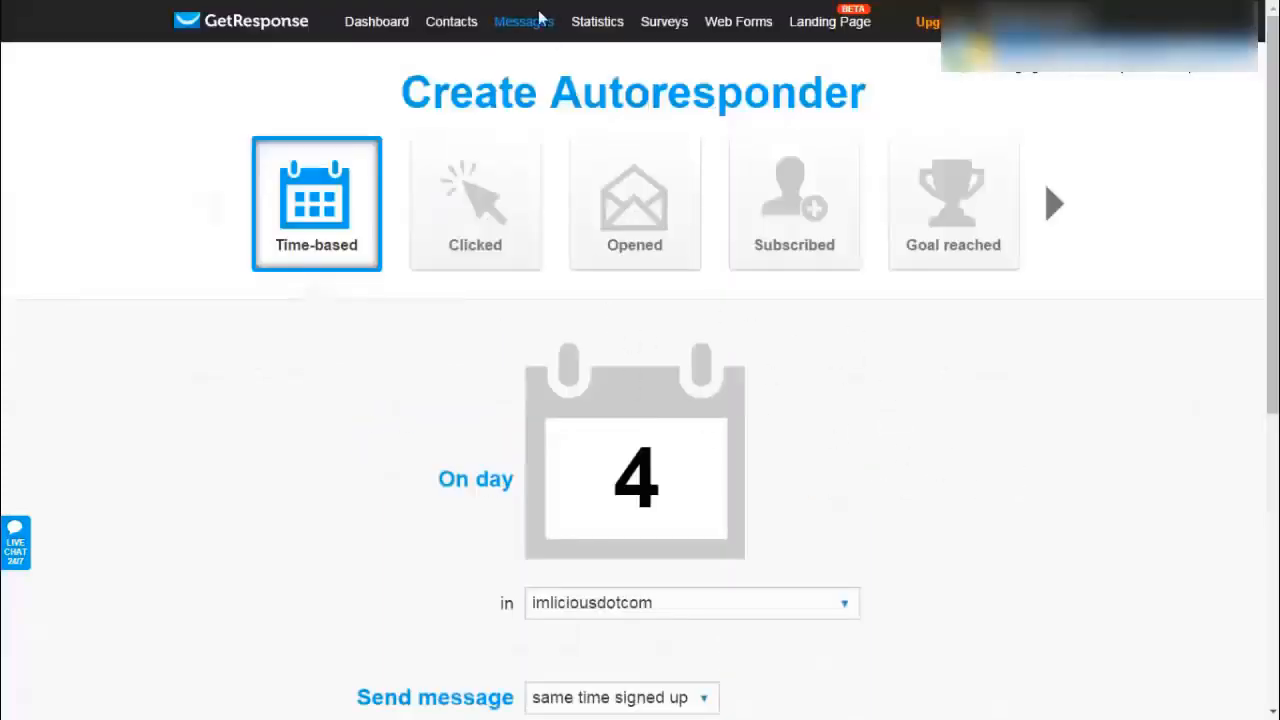
- Open Messages > Create Newsletter, then head back toward the Dashboard
mouse_move(536, 36)
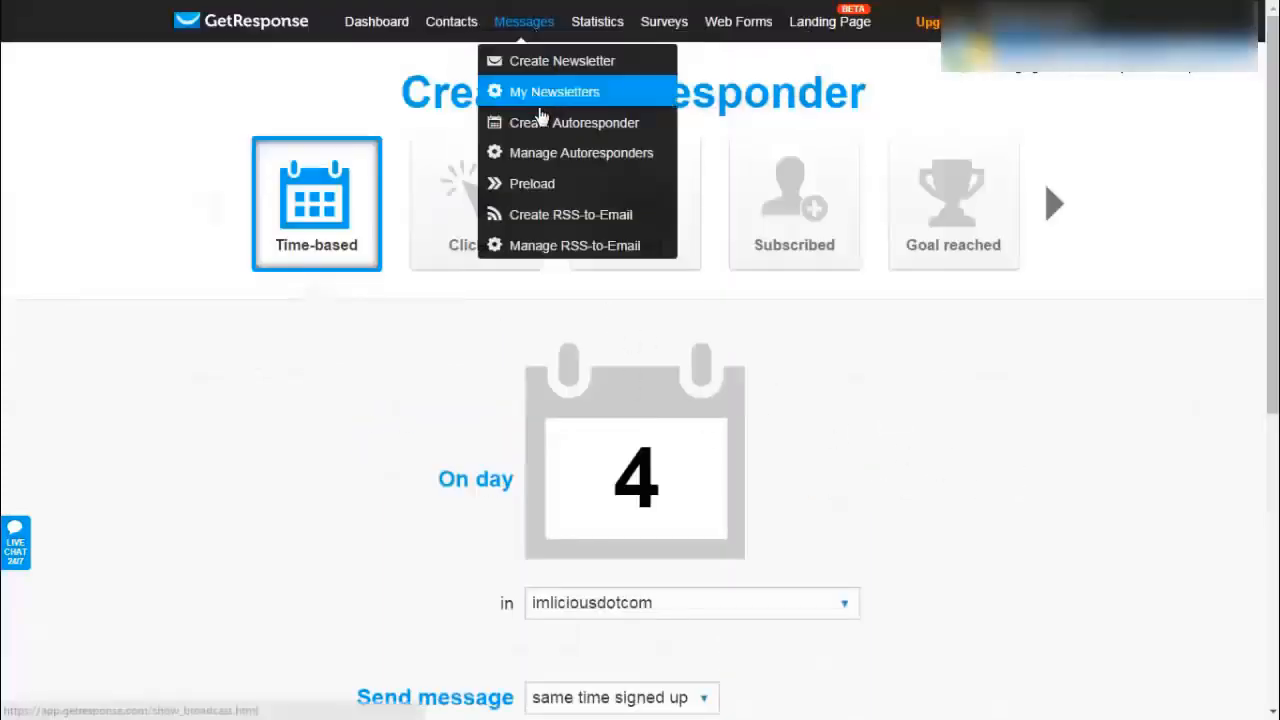
left_click(579, 66)
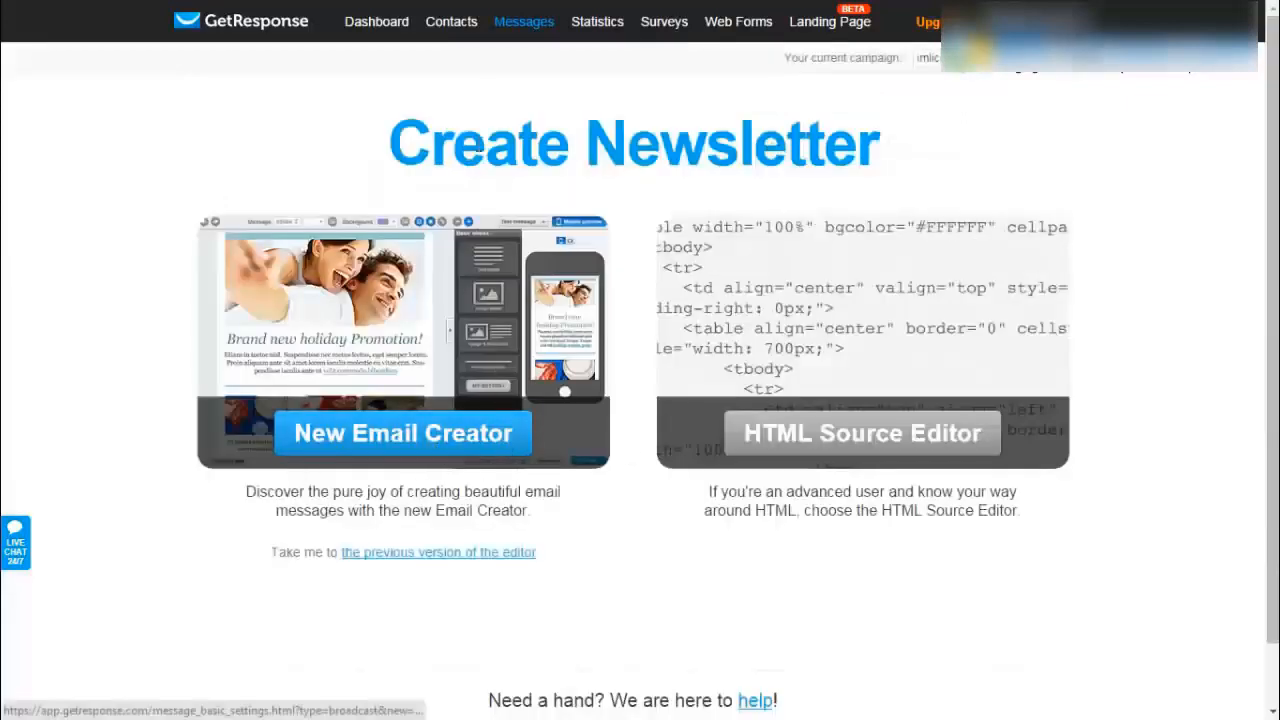
mouse_move(518, 32)
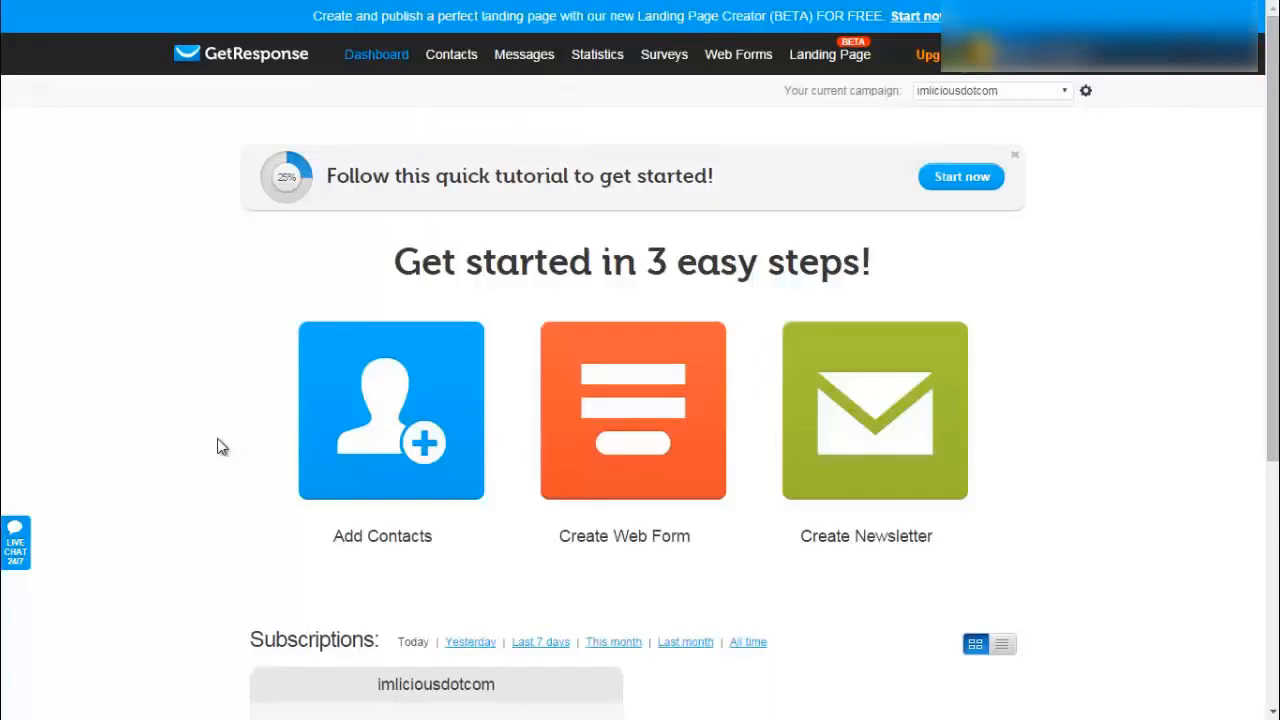
- Start a new web form, page through the template carousel twice, and scroll to the default form
left_click(638, 440)
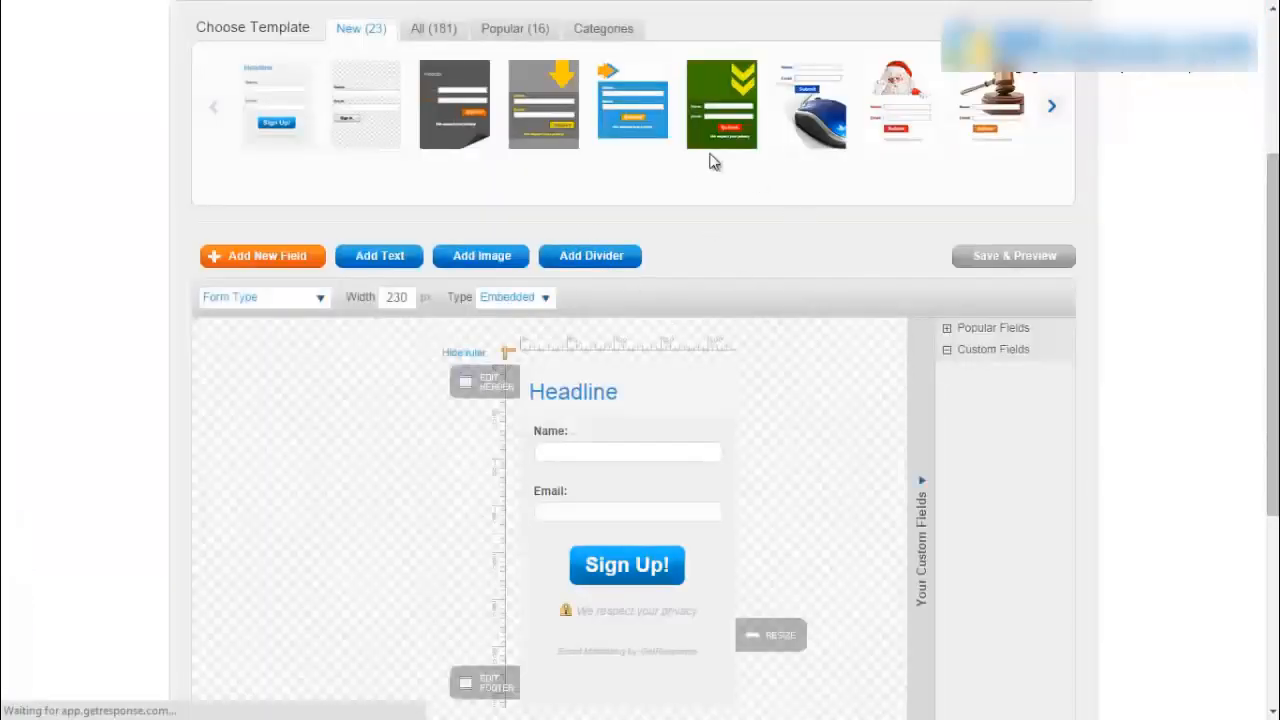
left_click(1052, 110)
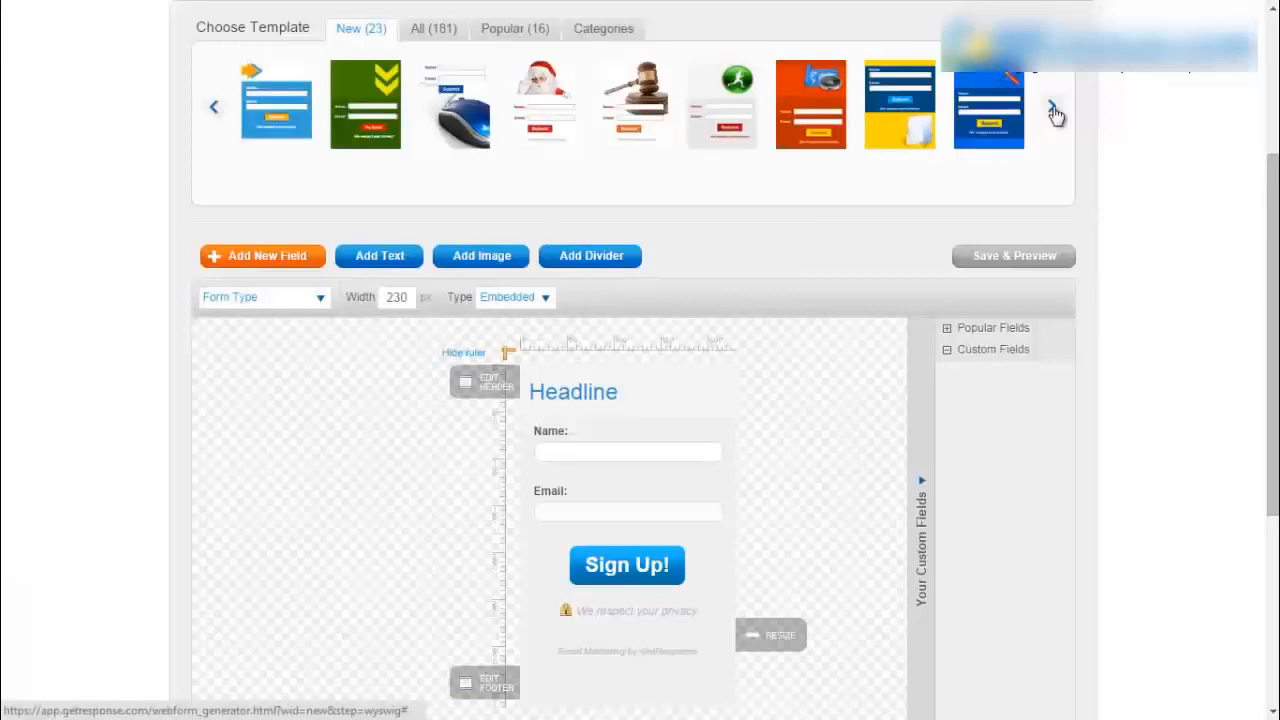
left_click(1053, 110)
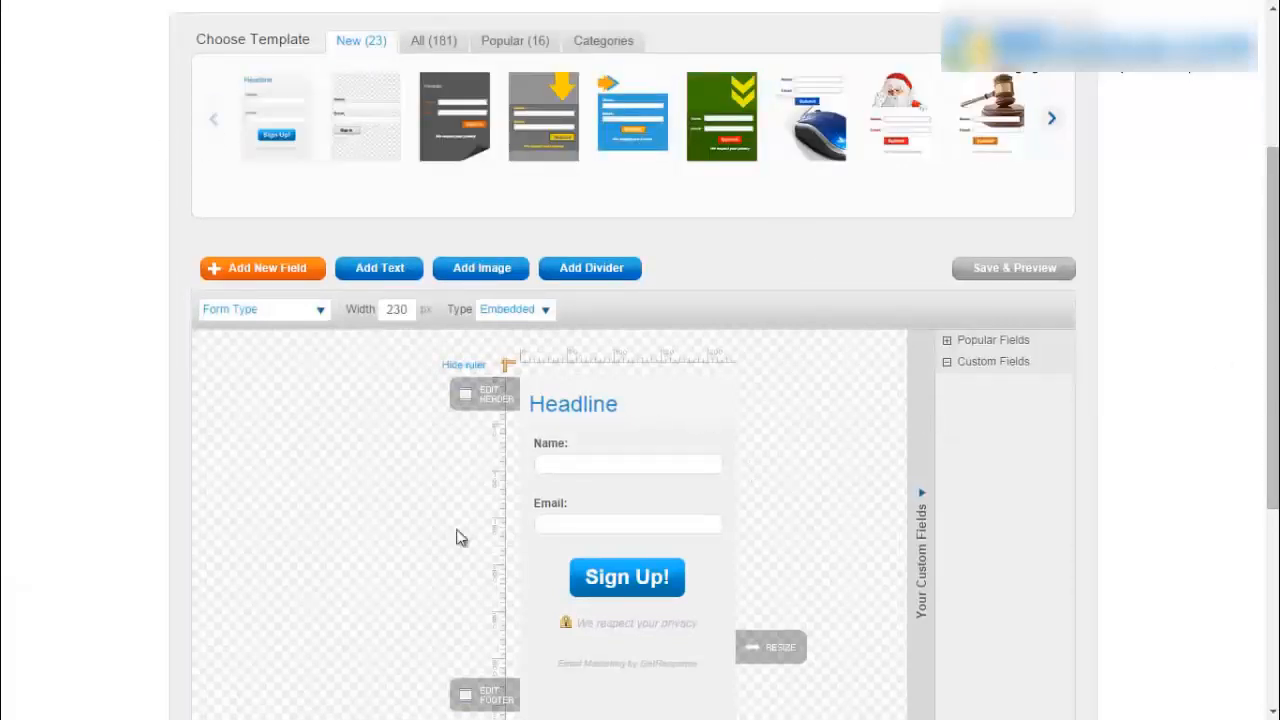
scroll(885, 506, "down", 2)
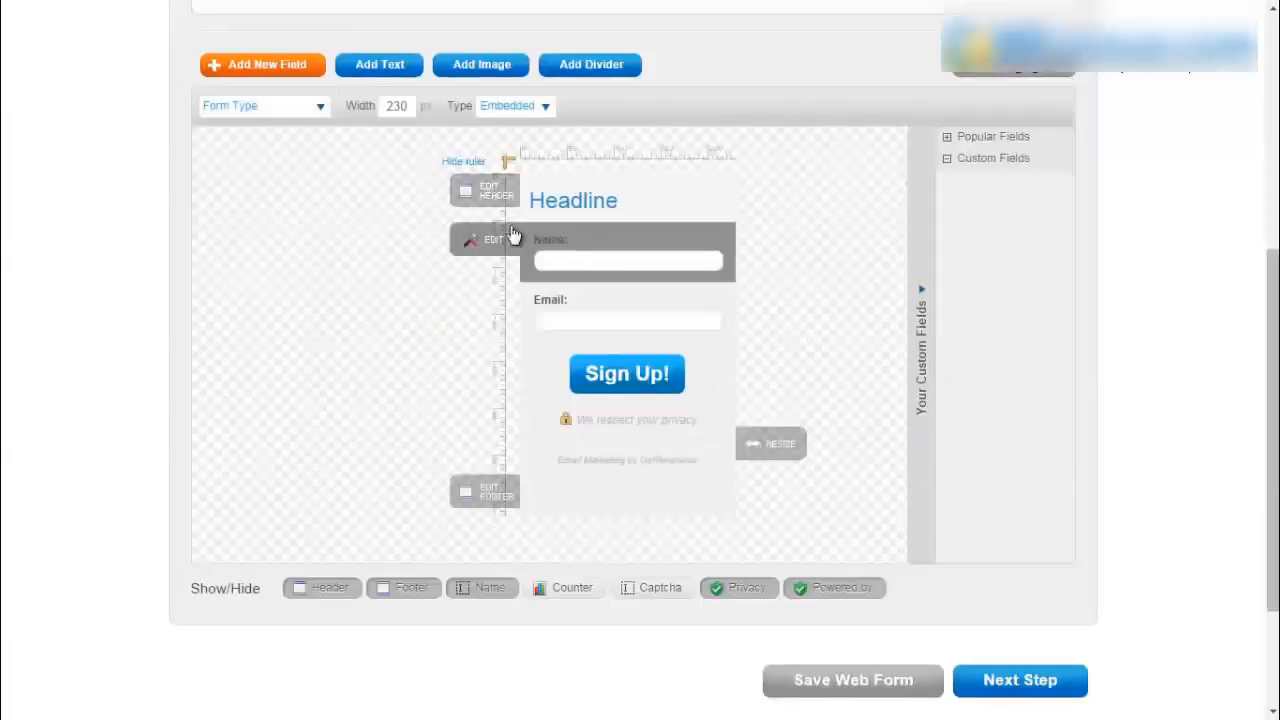
- Replace the headline text with 'Who Else Wants To Make Money From Youtube!'
left_click(489, 193)
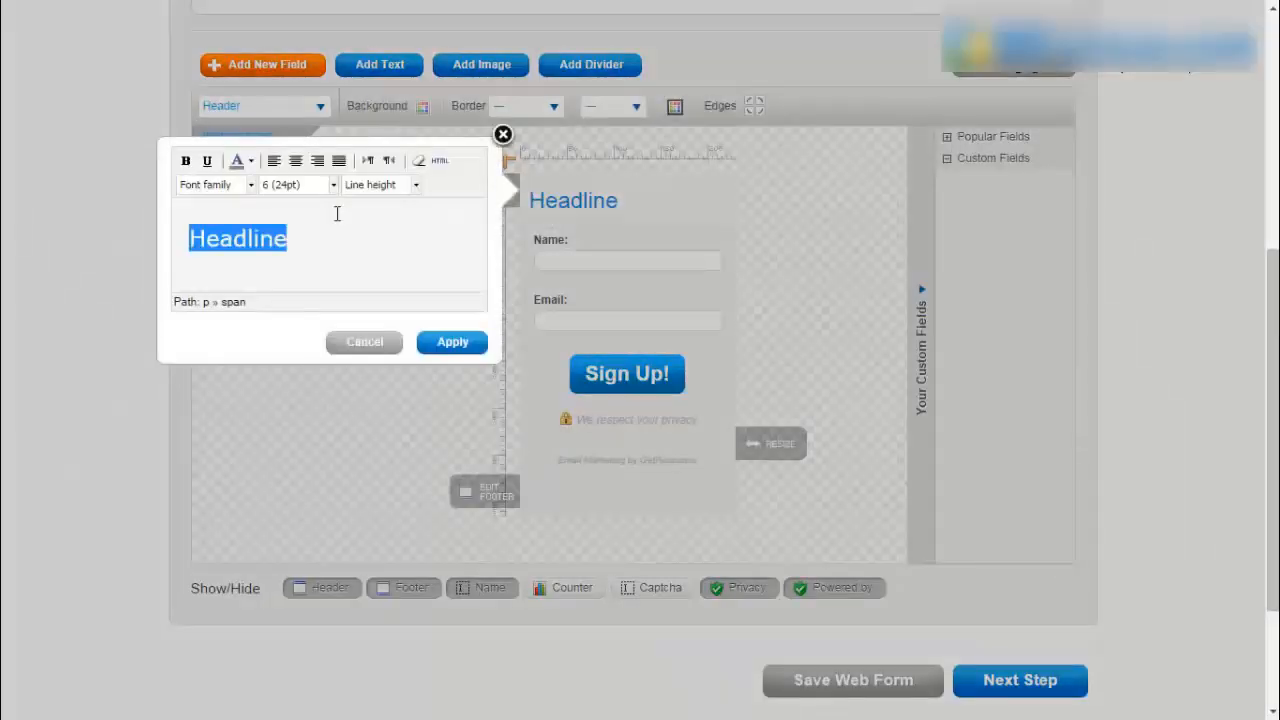
type("Who Else Wa")
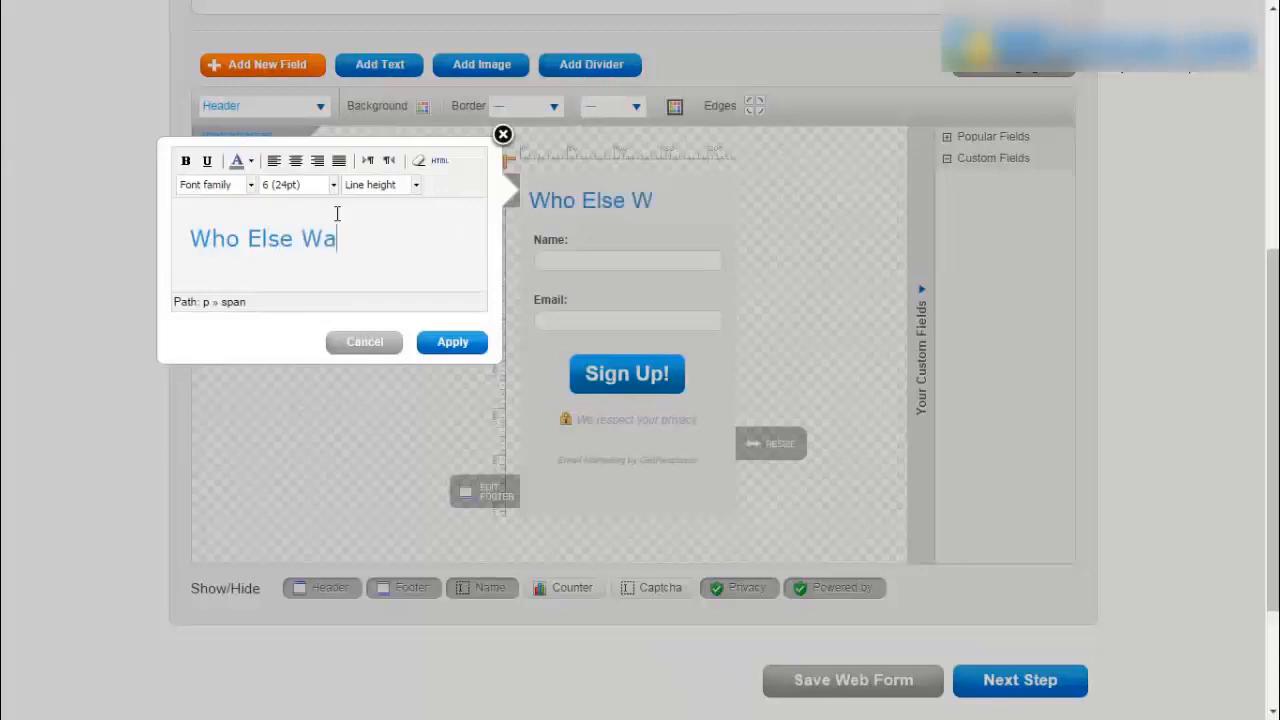
type("nts To Make Money From ")
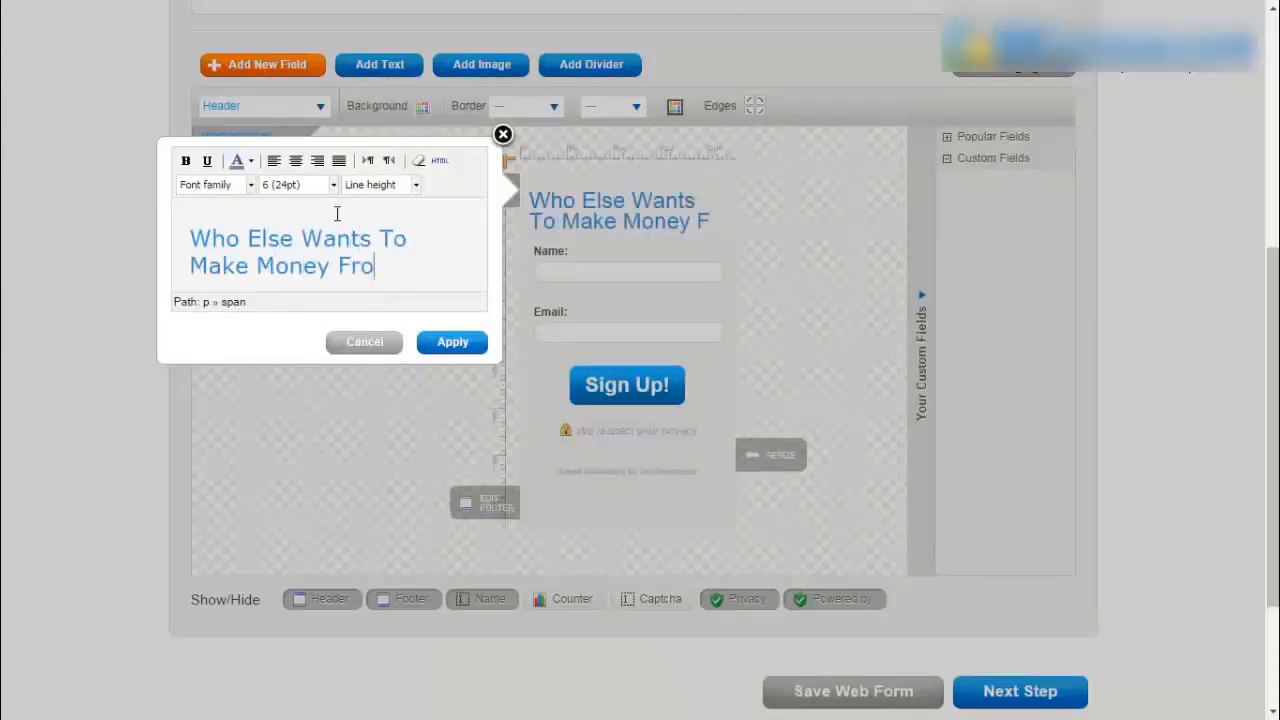
type("Youtube")
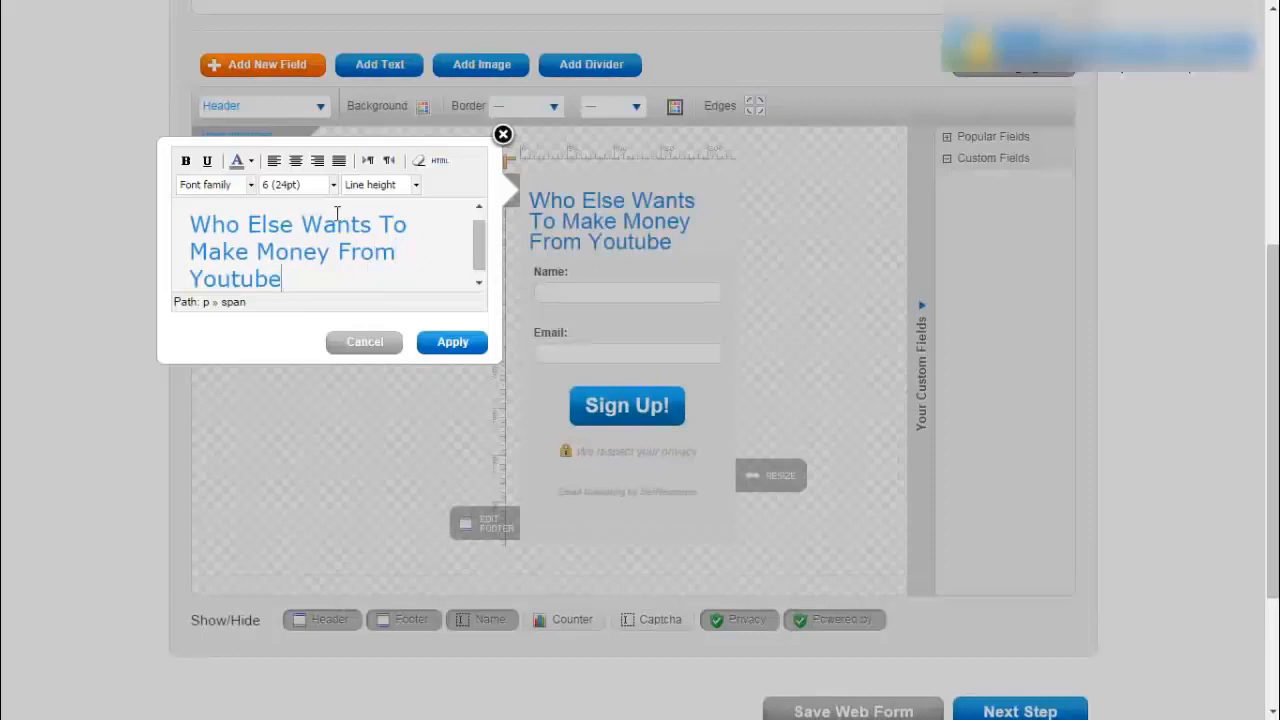
type("!")
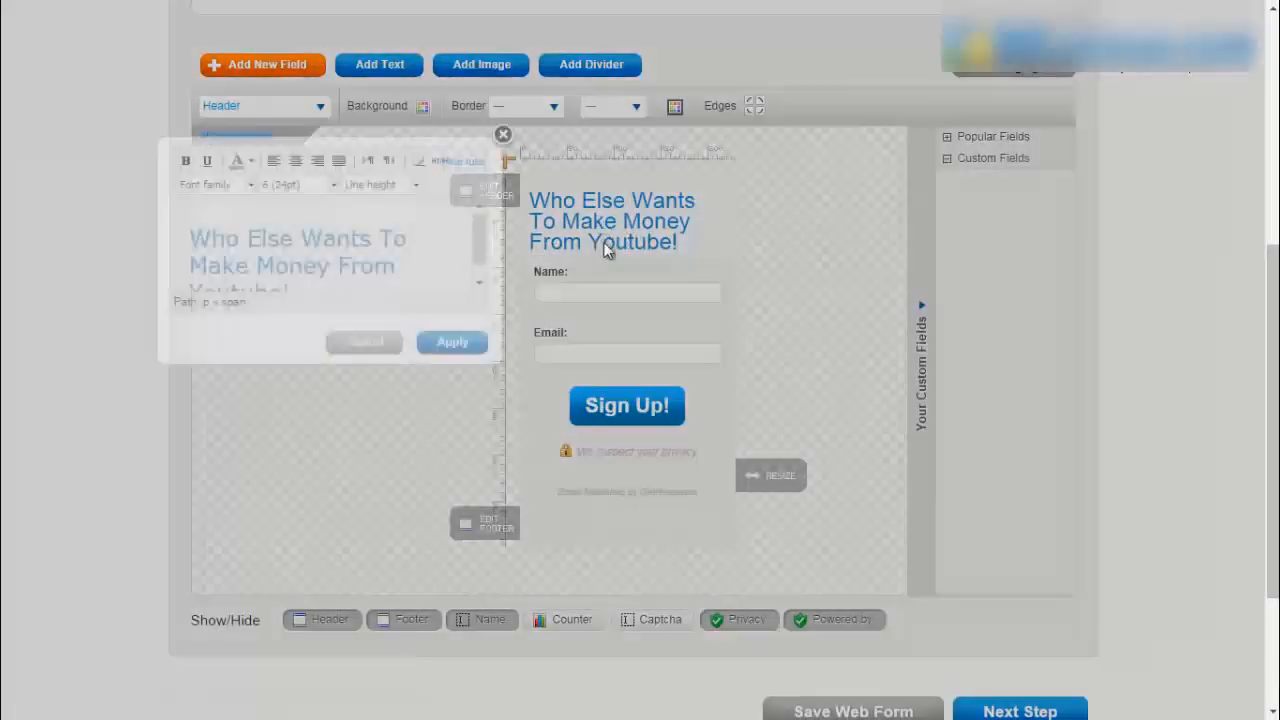
- Make the headline red, 24pt and centred, and apply the changes
left_click(223, 240)
key("ctrl+a")
left_click(251, 161)
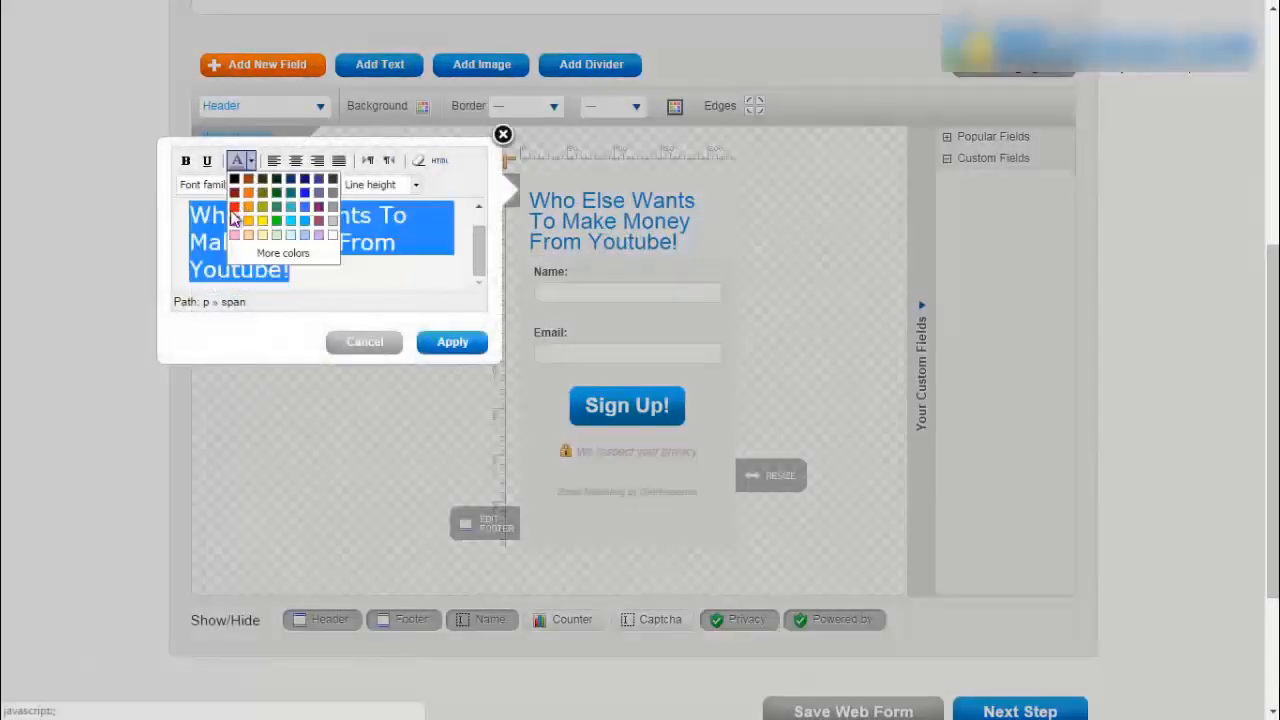
left_click(234, 207)
left_click(333, 185)
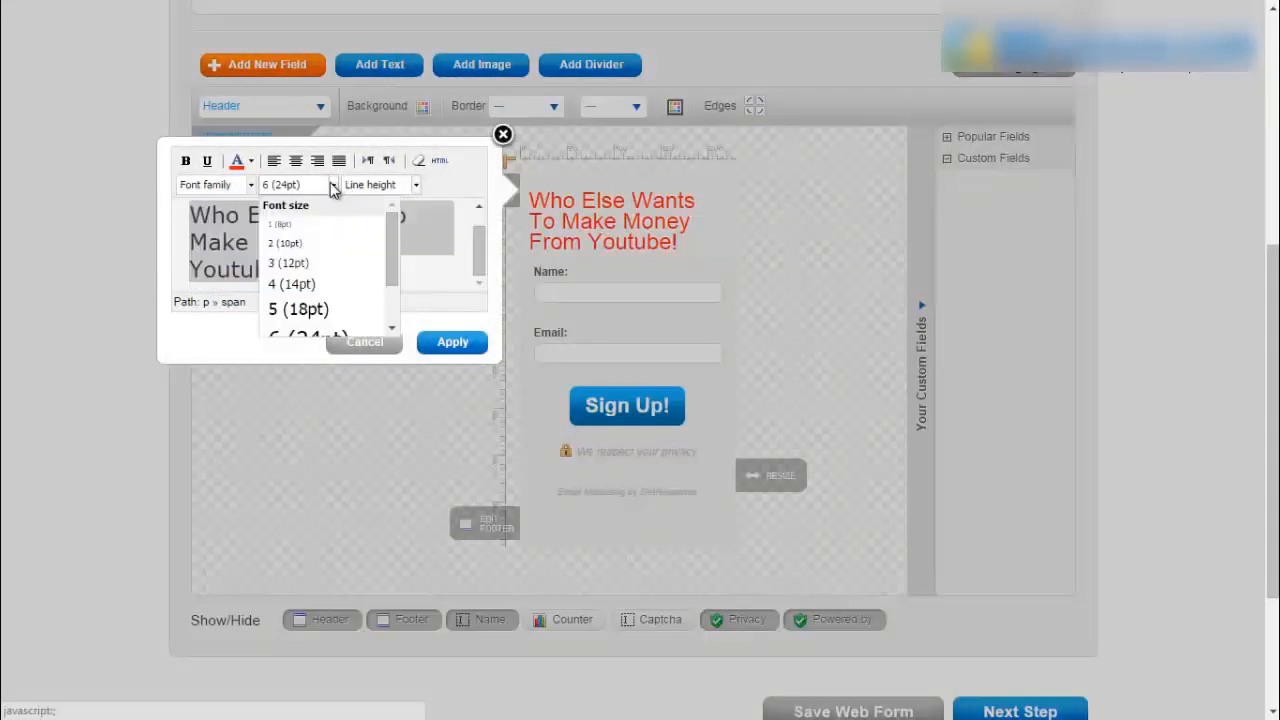
scroll(325, 290, "down", 2)
left_click(320, 314)
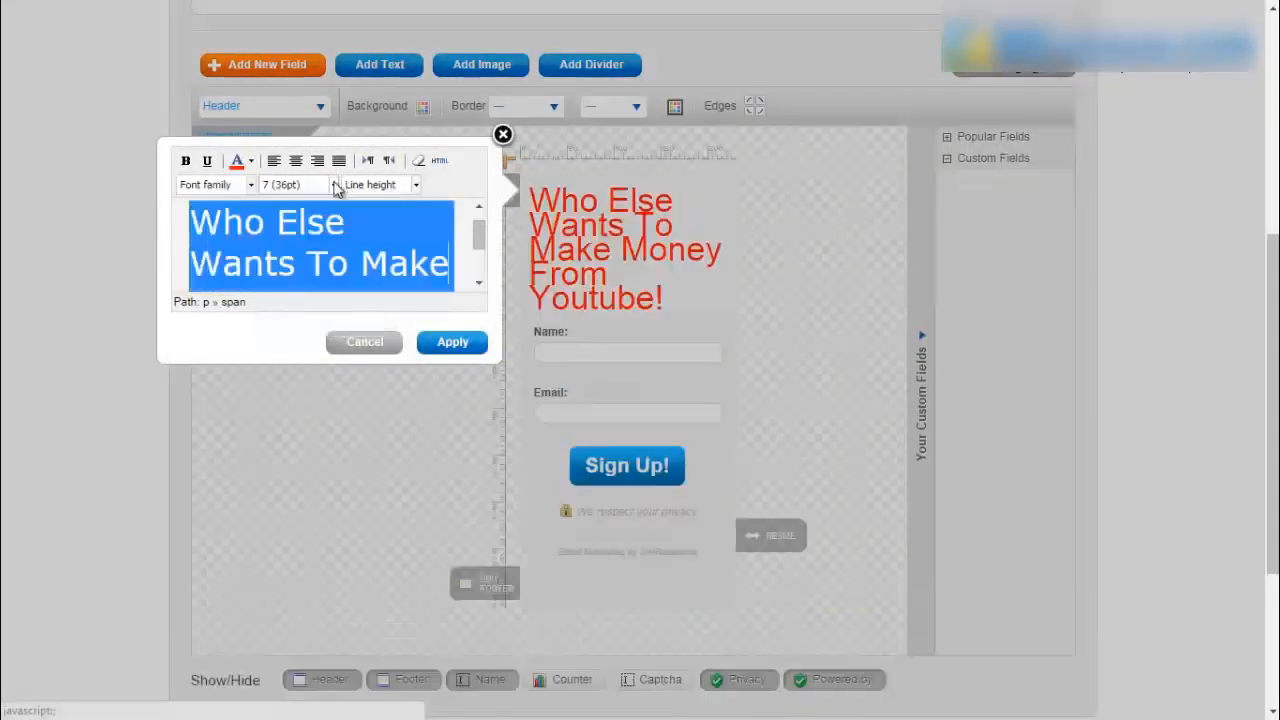
left_click(335, 185)
left_click(336, 276)
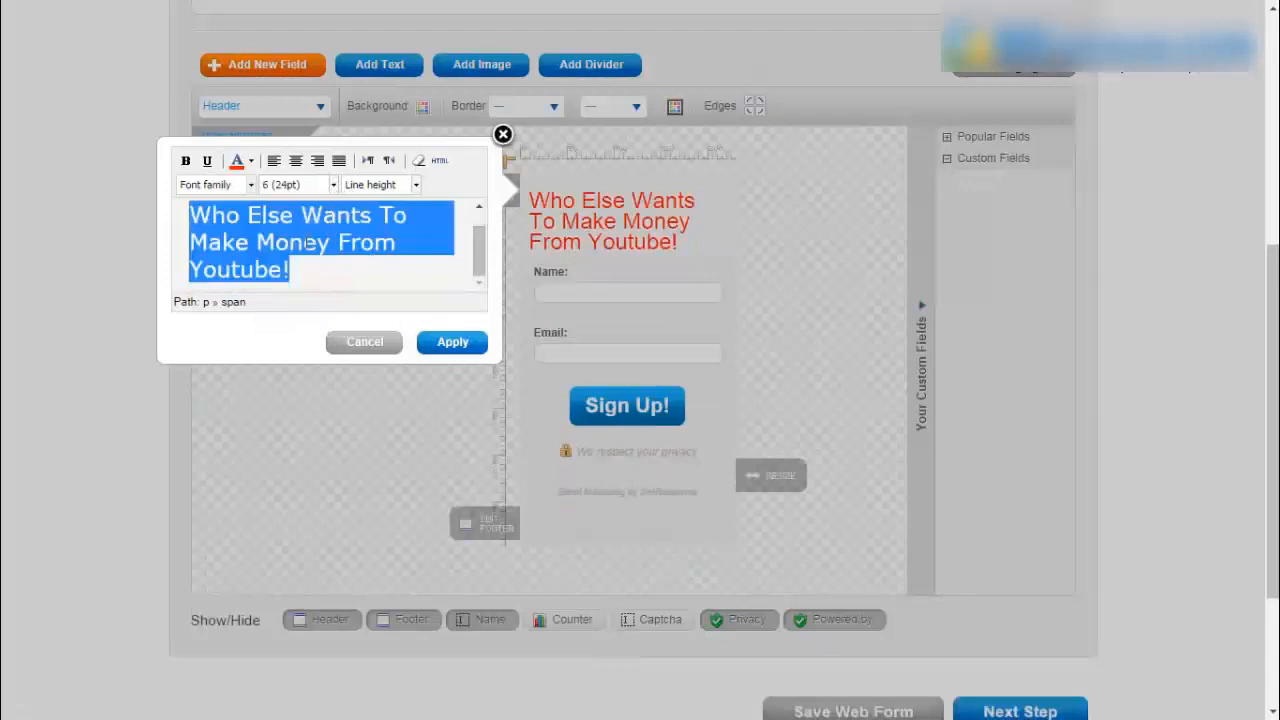
left_click(302, 165)
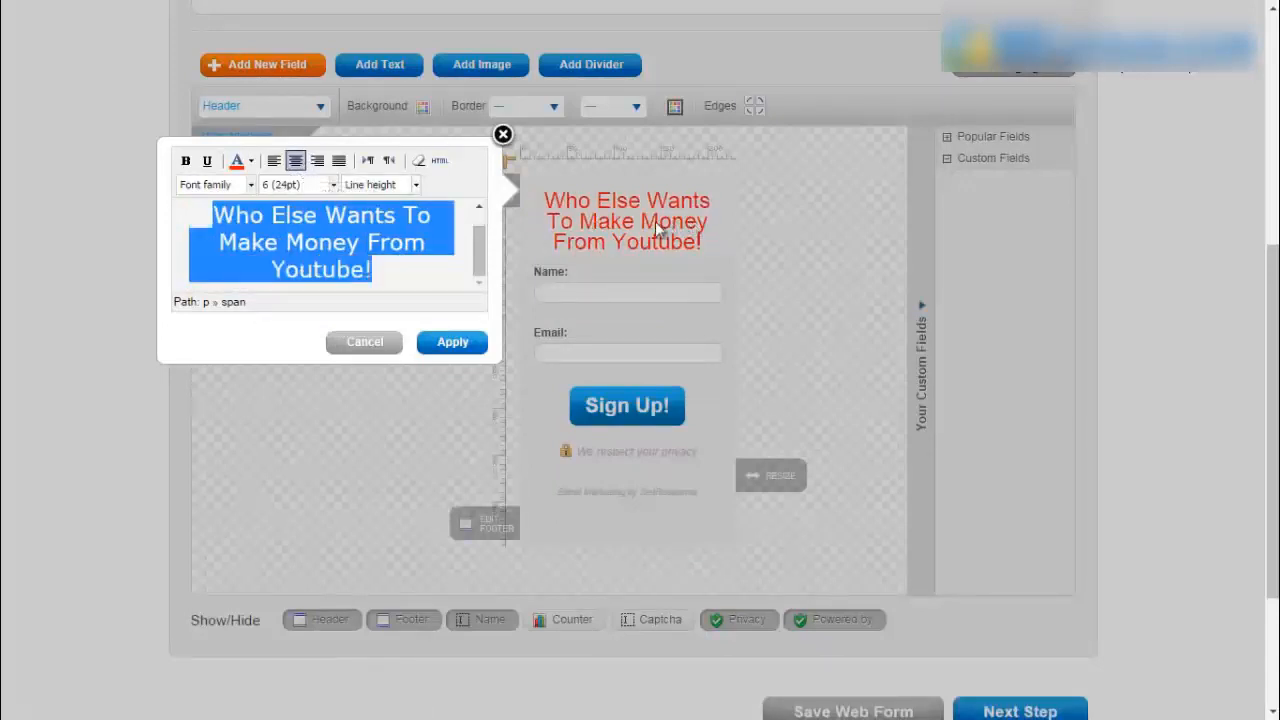
left_click(452, 342)
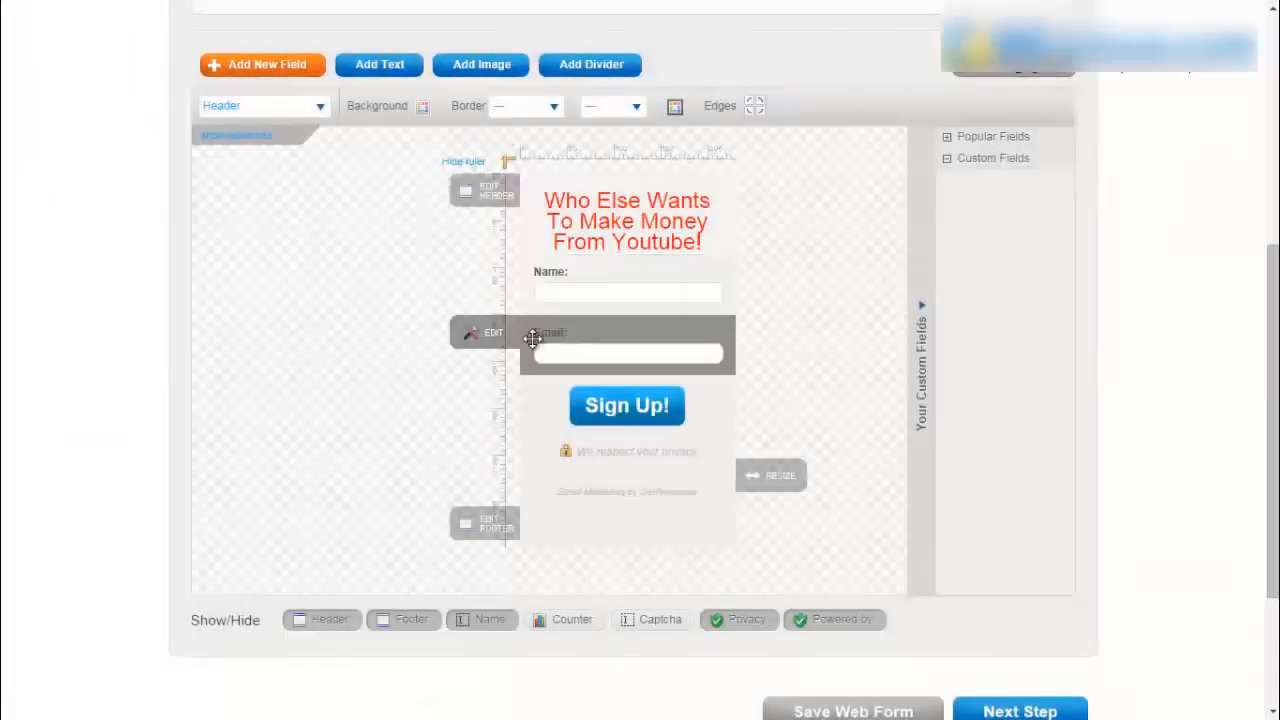
- Relabel the Name field 'First Name' with Remove the text when clicked ticked
left_click(590, 290)
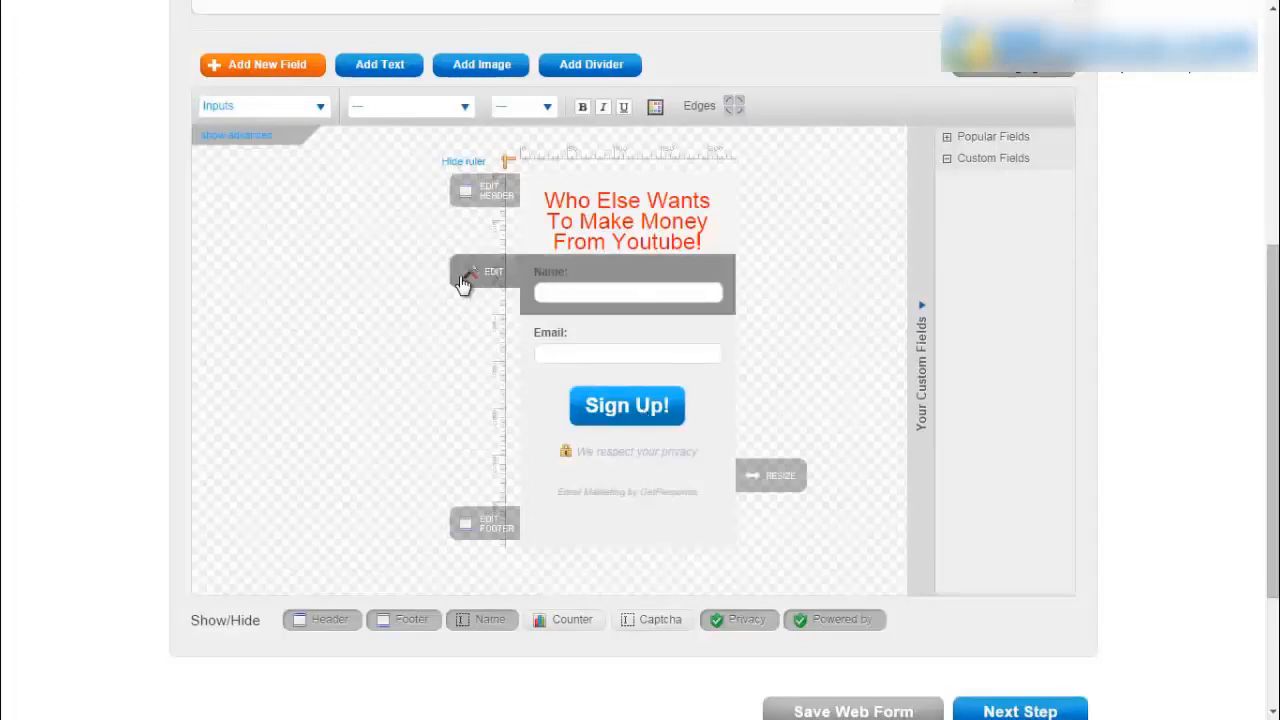
left_click(489, 276)
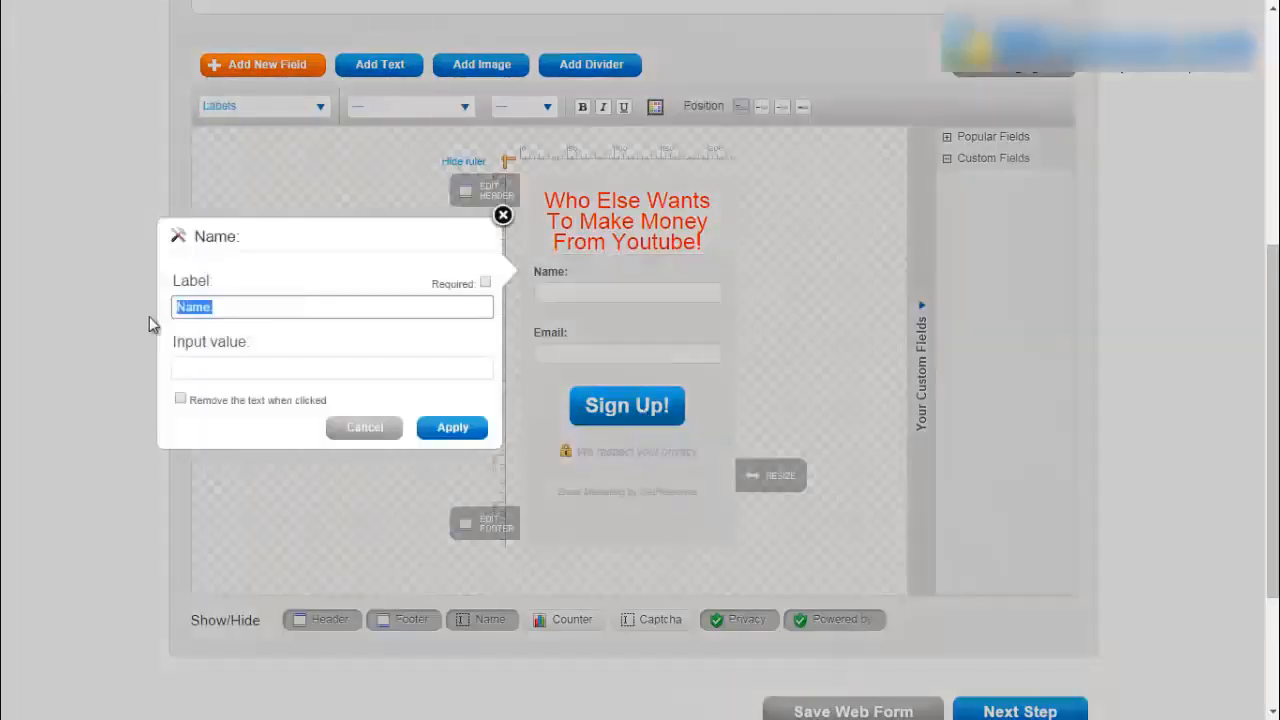
type("First Name")
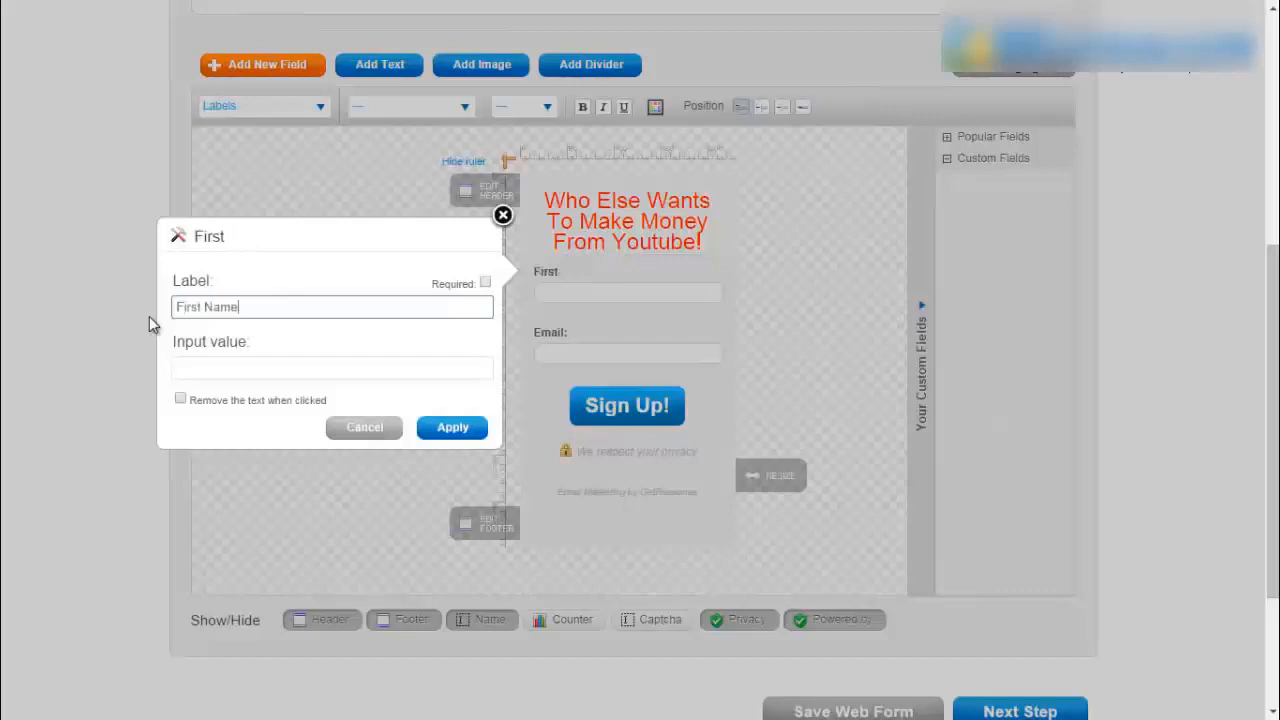
left_click(181, 400)
left_click(451, 427)
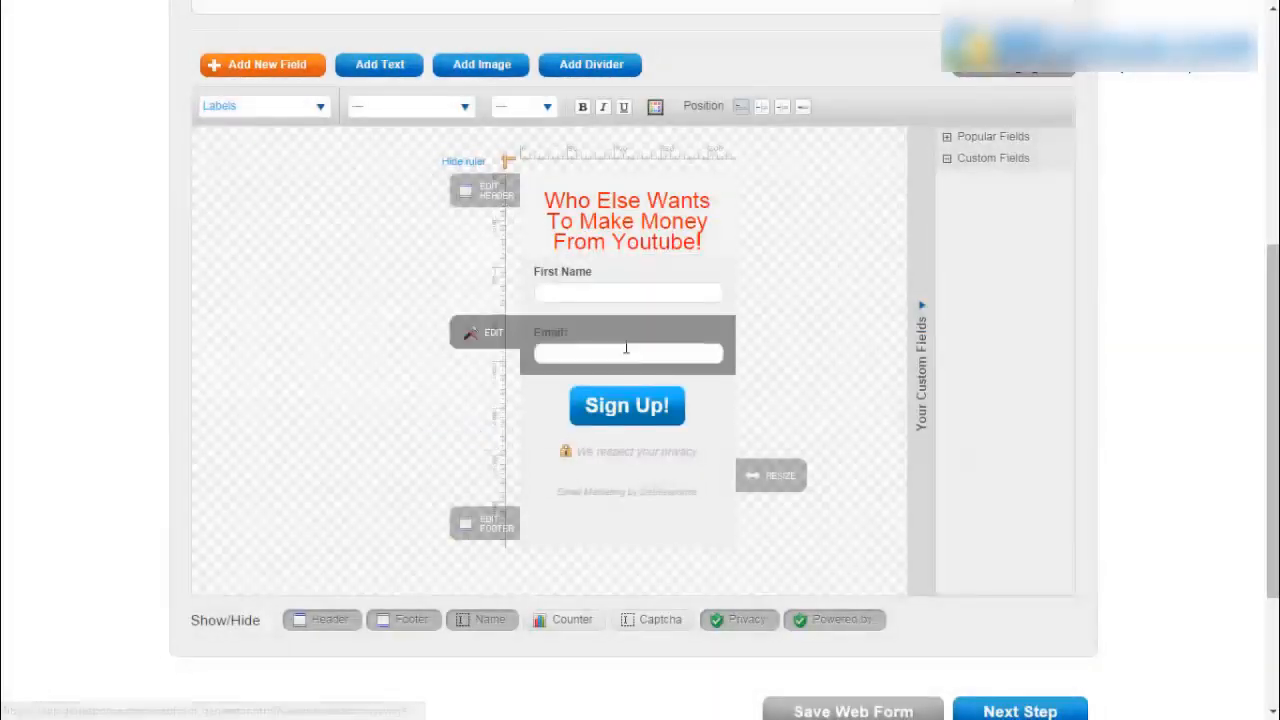
- Open the Email field's settings and apply them unchanged
left_click(490, 334)
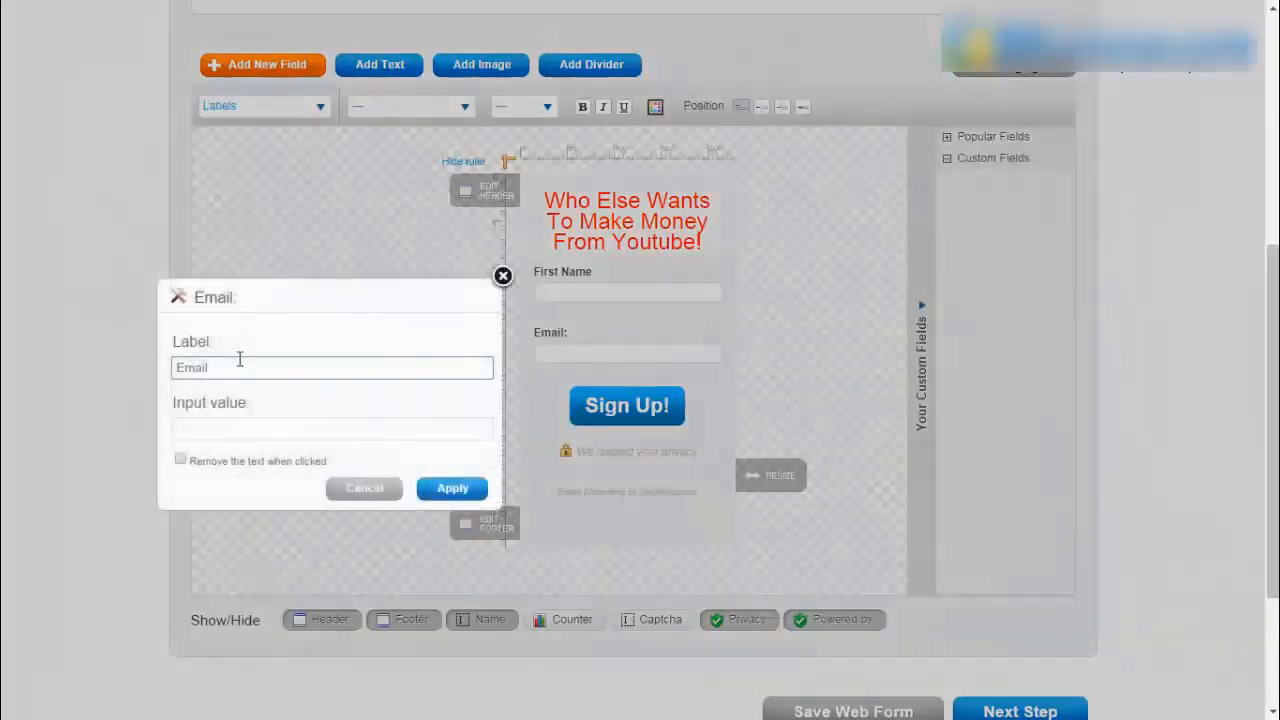
left_click(452, 488)
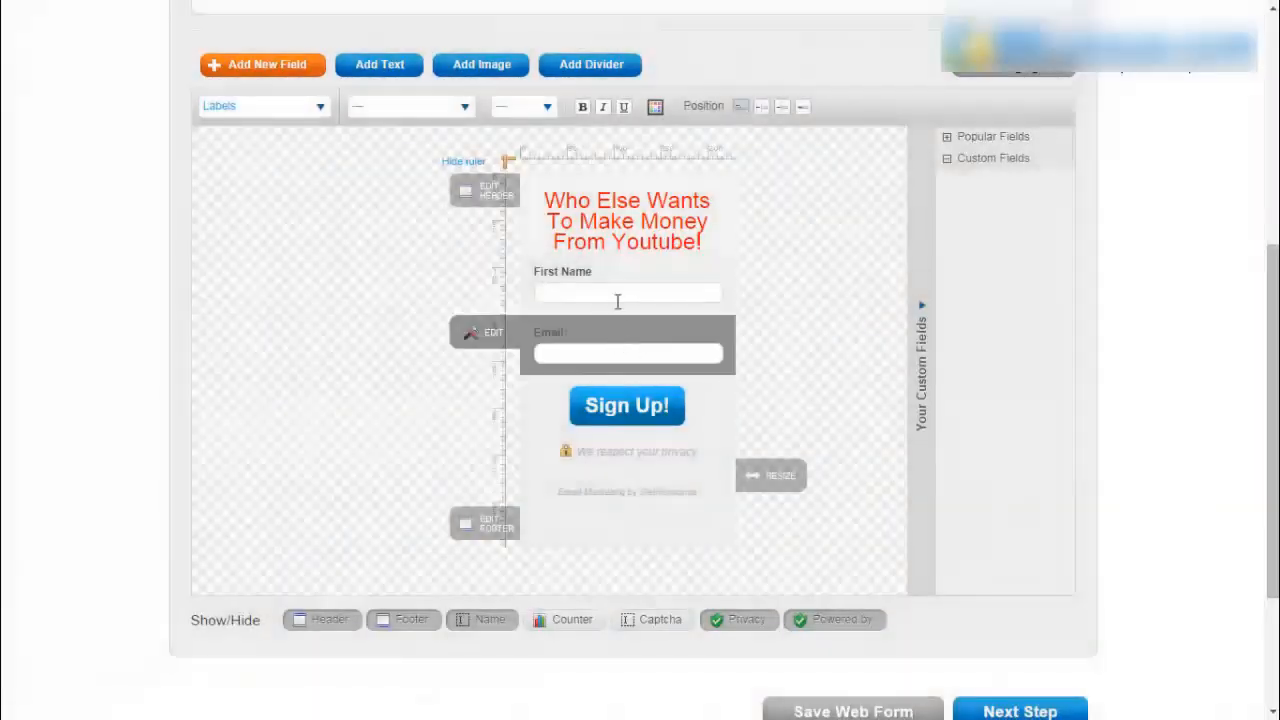
mouse_move(588, 412)
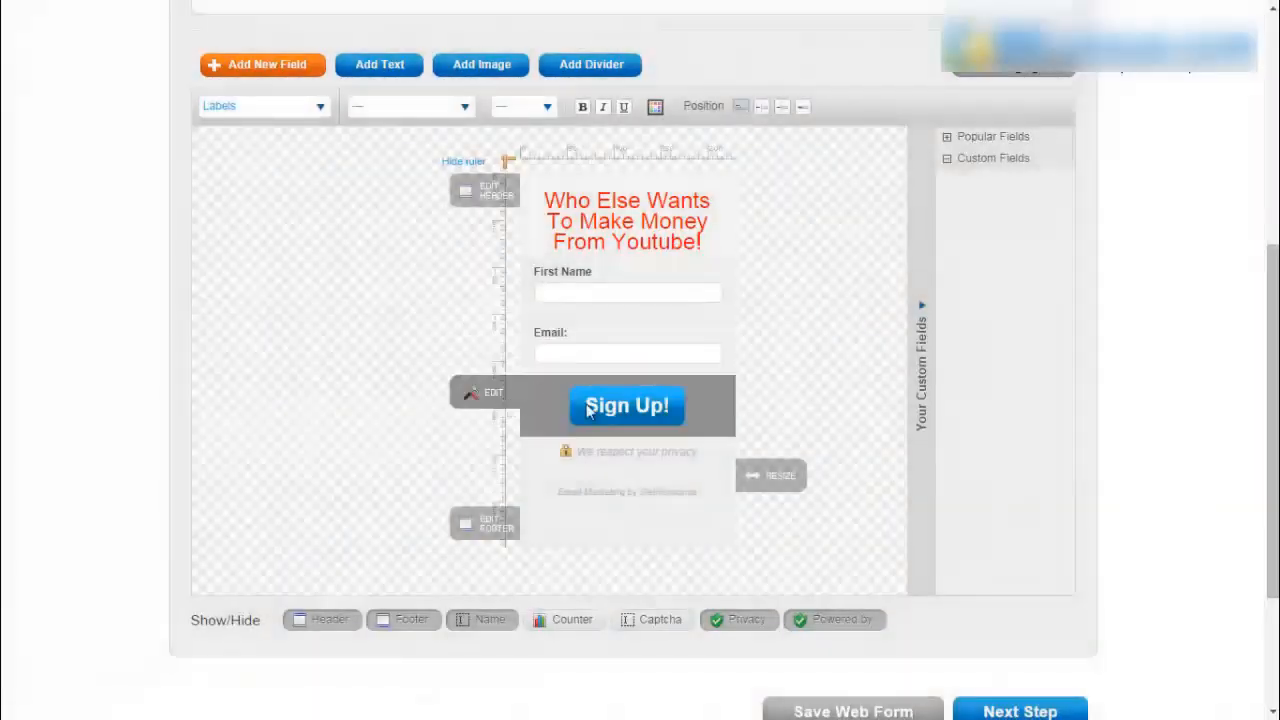
- Change the button label to 'Get Instant Access!' and widen the form to 289 px
left_click(500, 396)
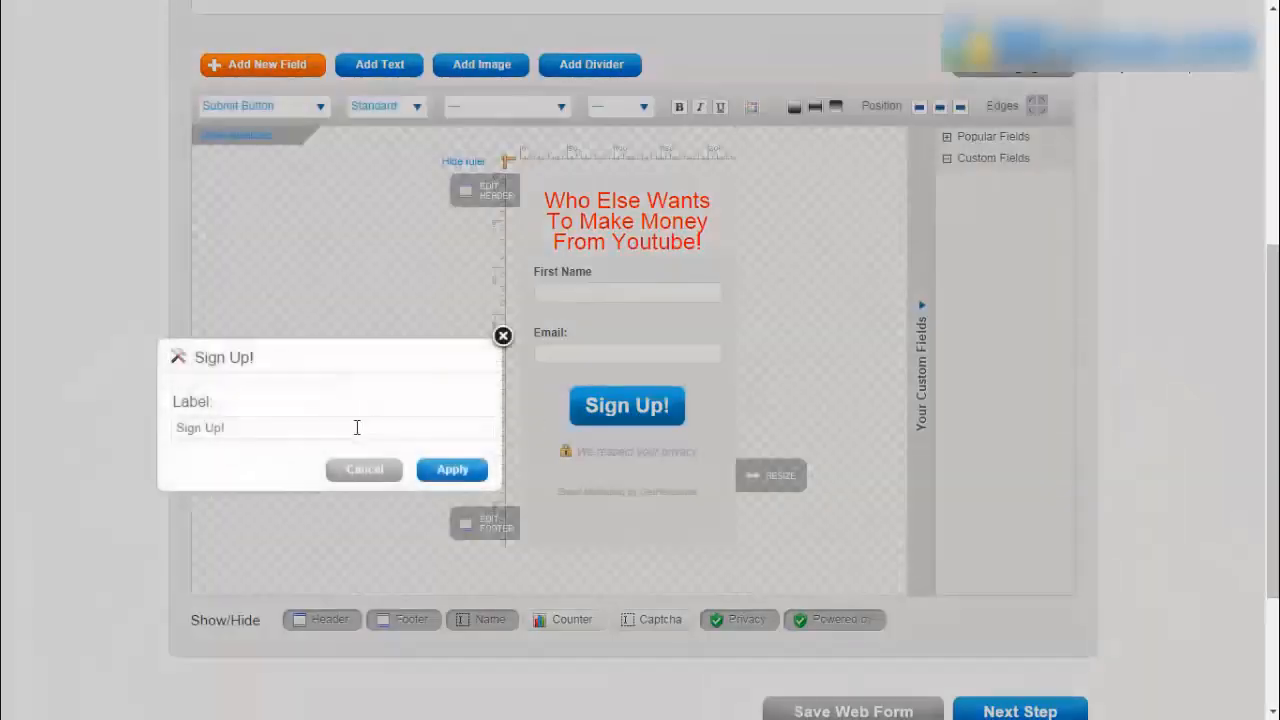
key("ctrl+a")
type("Get Instant A")
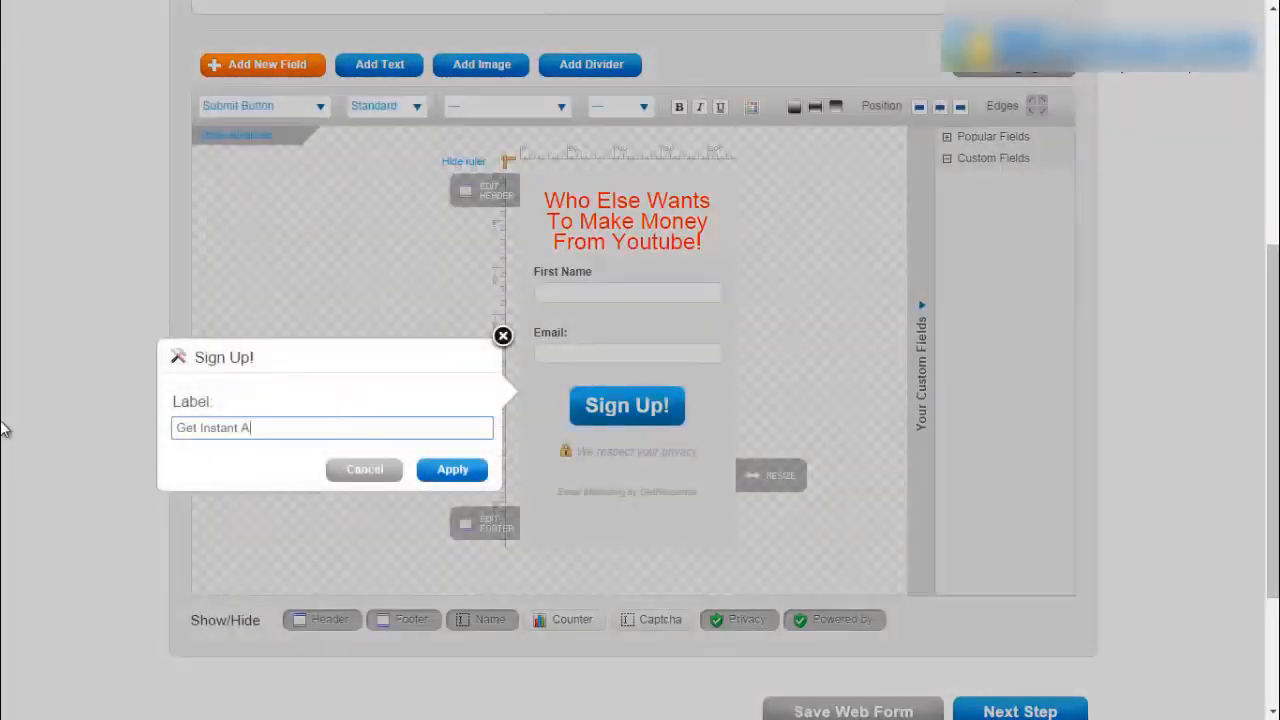
type("ccess!")
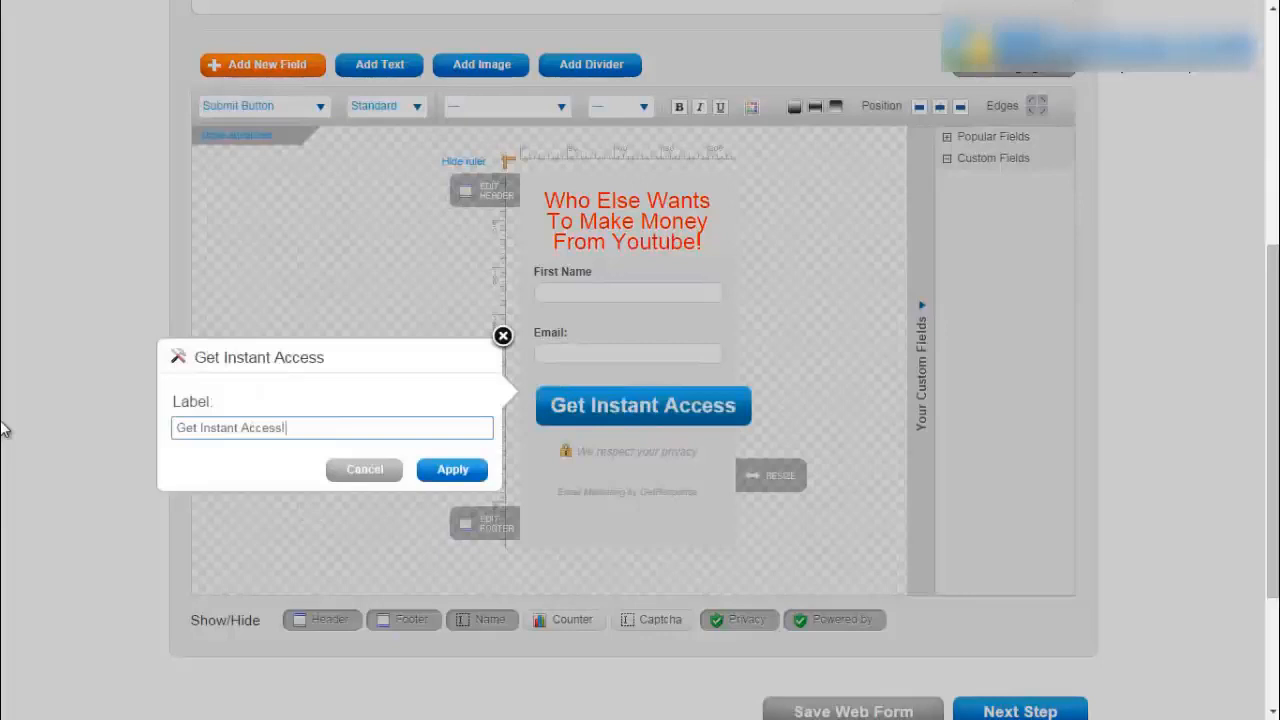
left_click(450, 470)
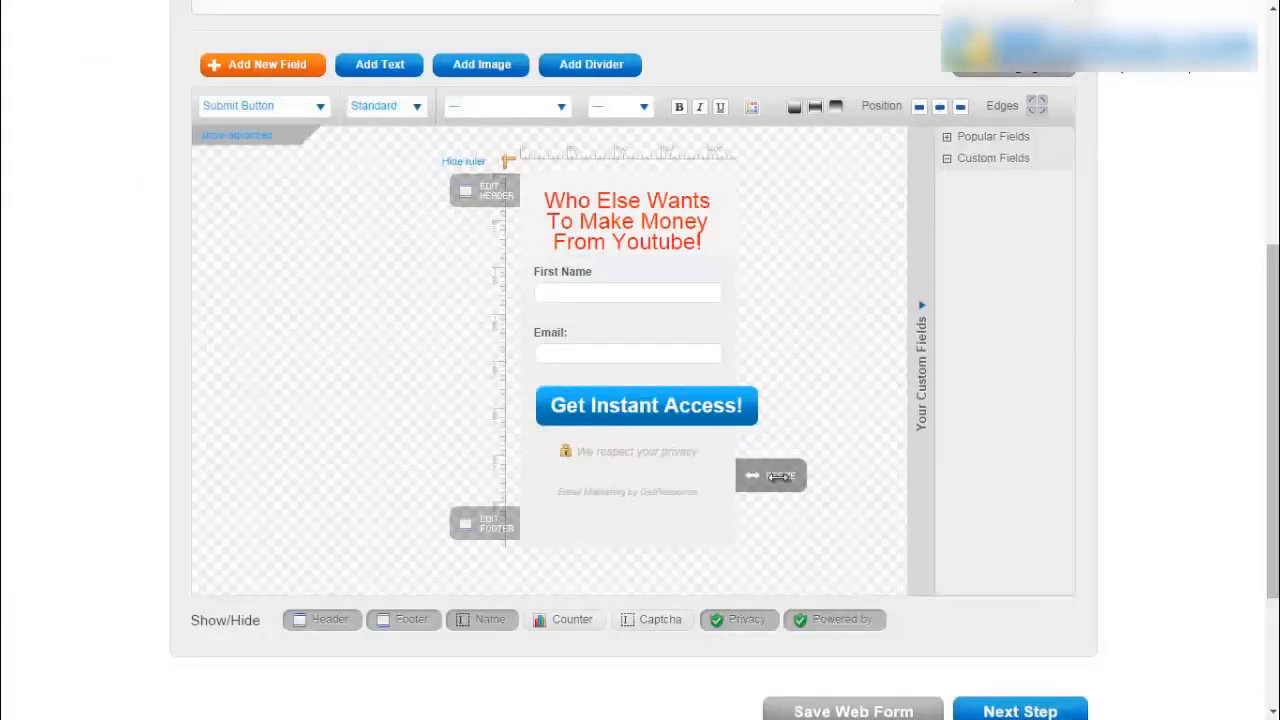
left_click_drag(780, 476, 834, 484)
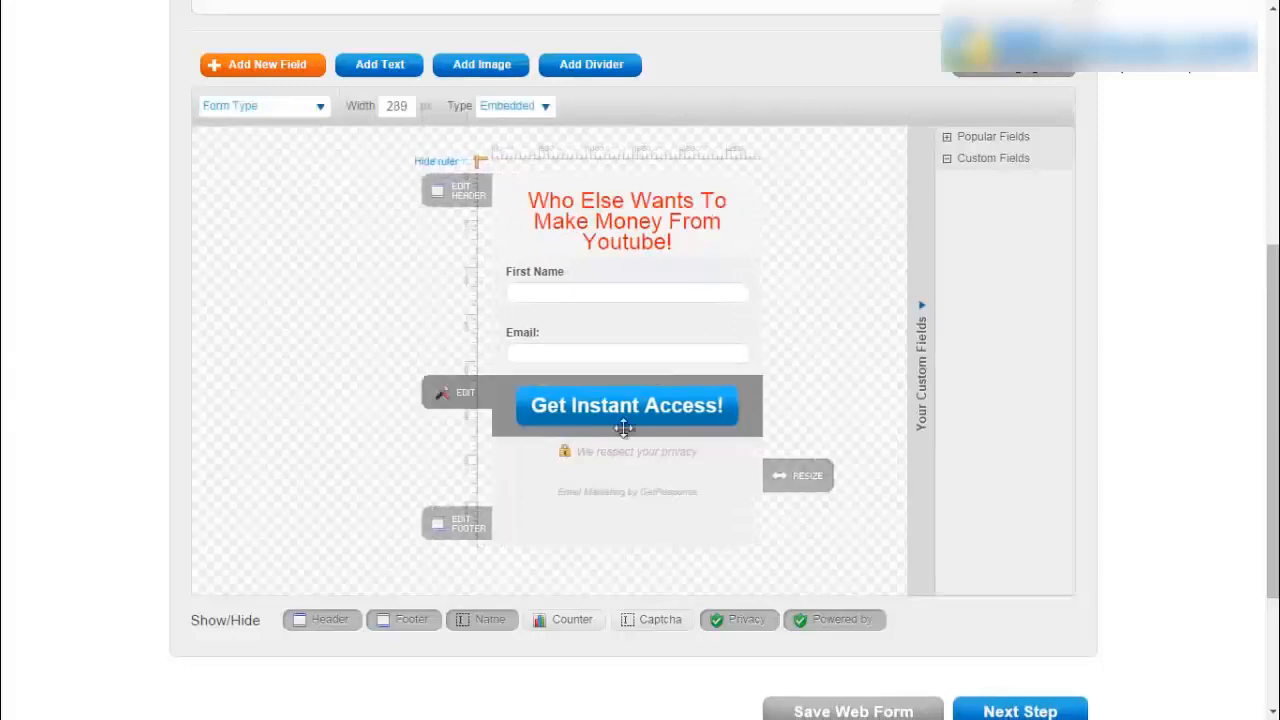
- Bold the headline 'Who Else Wants To Make Money From Youtube!' and apply
double_click(638, 215)
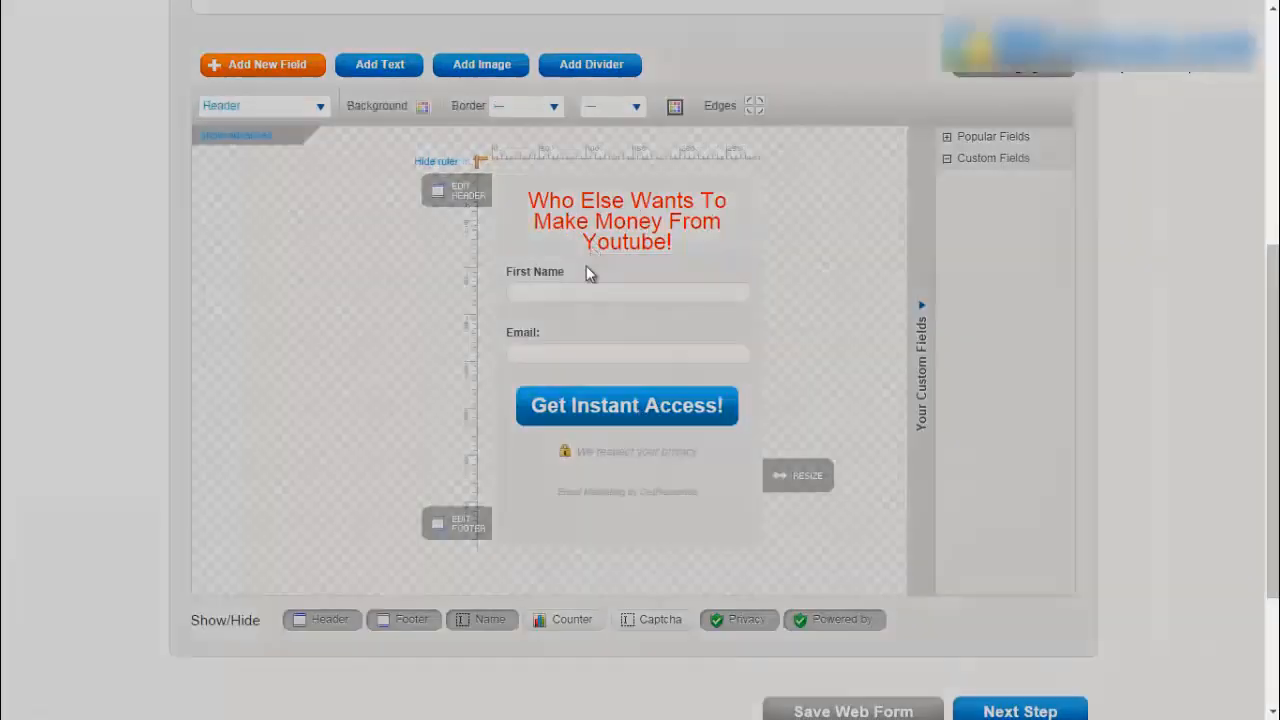
left_click_drag(188, 237, 371, 294)
key("ctrl+b")
left_click(168, 213)
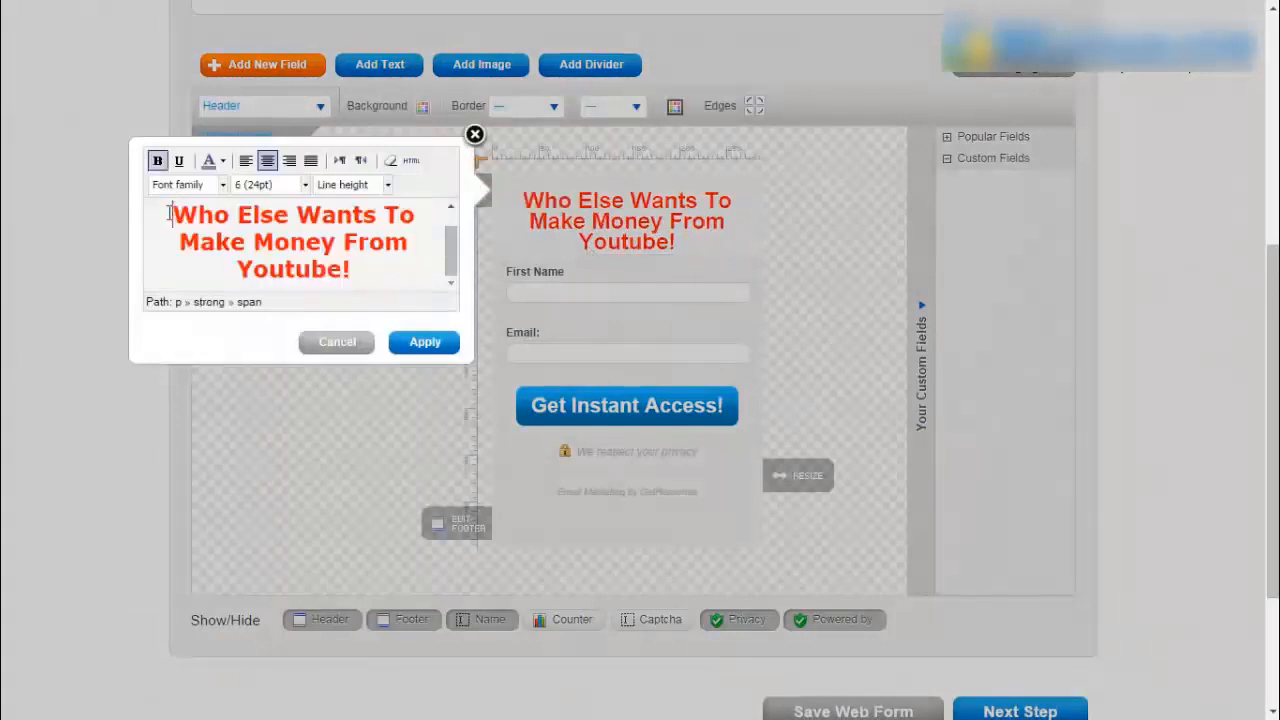
left_click(430, 347)
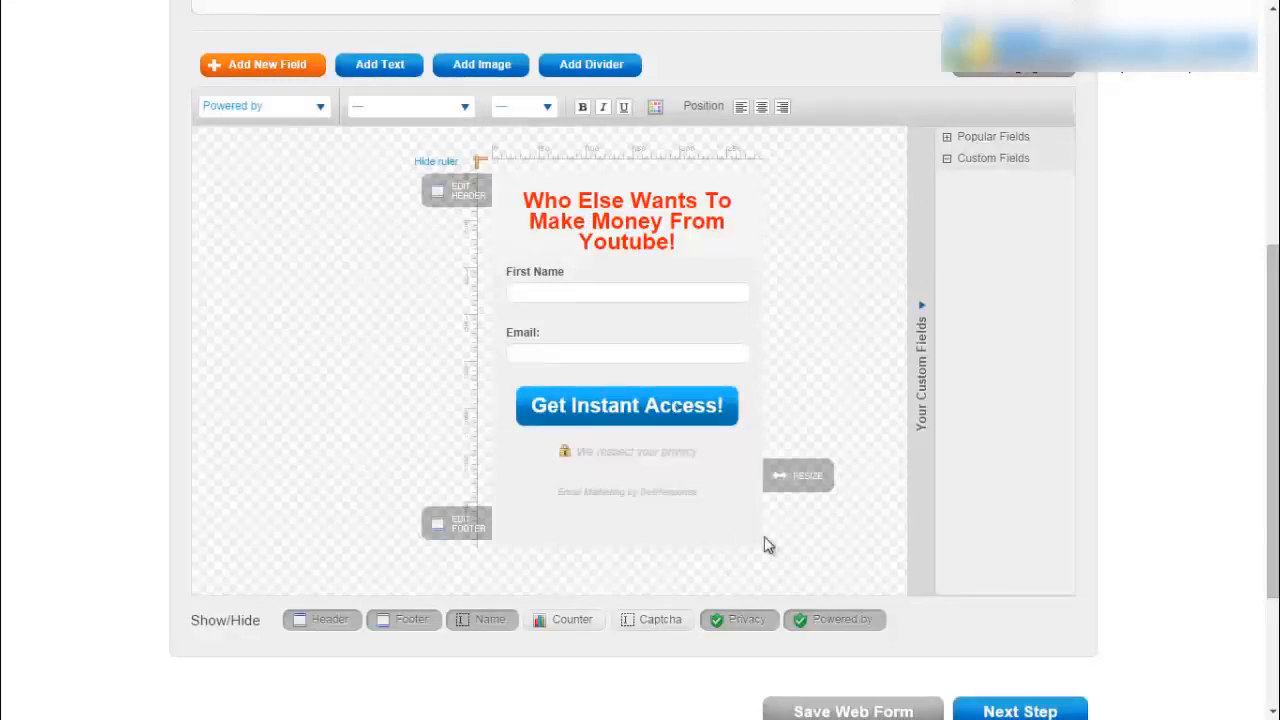
- Hide the Powered by credit and privacy note, leaving captcha off, and begin editing the footer
left_click(831, 626)
left_click(735, 603)
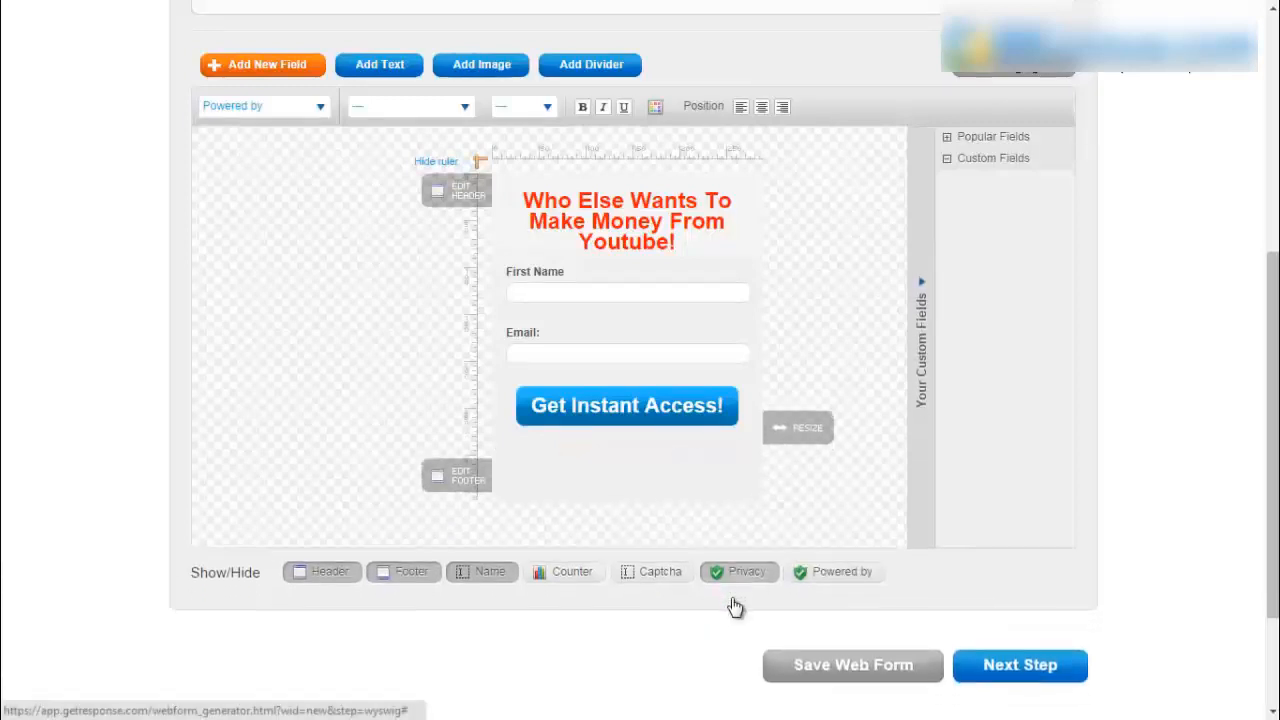
left_click(647, 550)
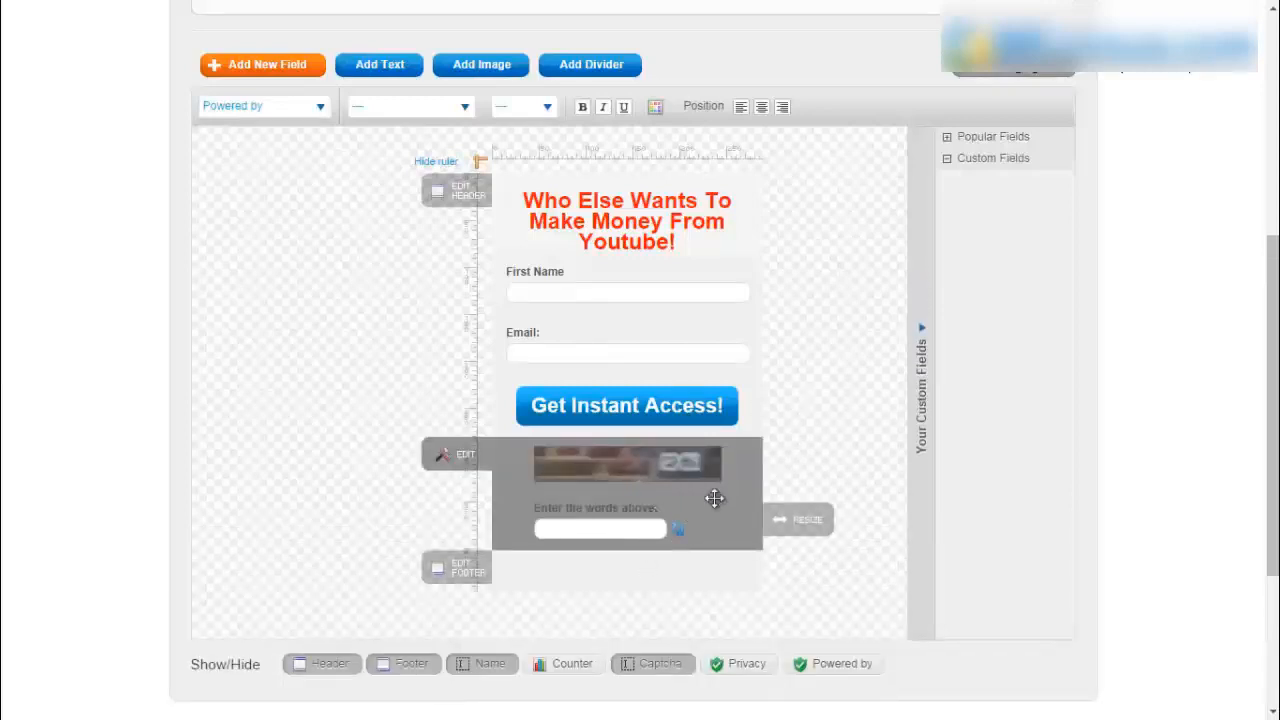
left_click(660, 667)
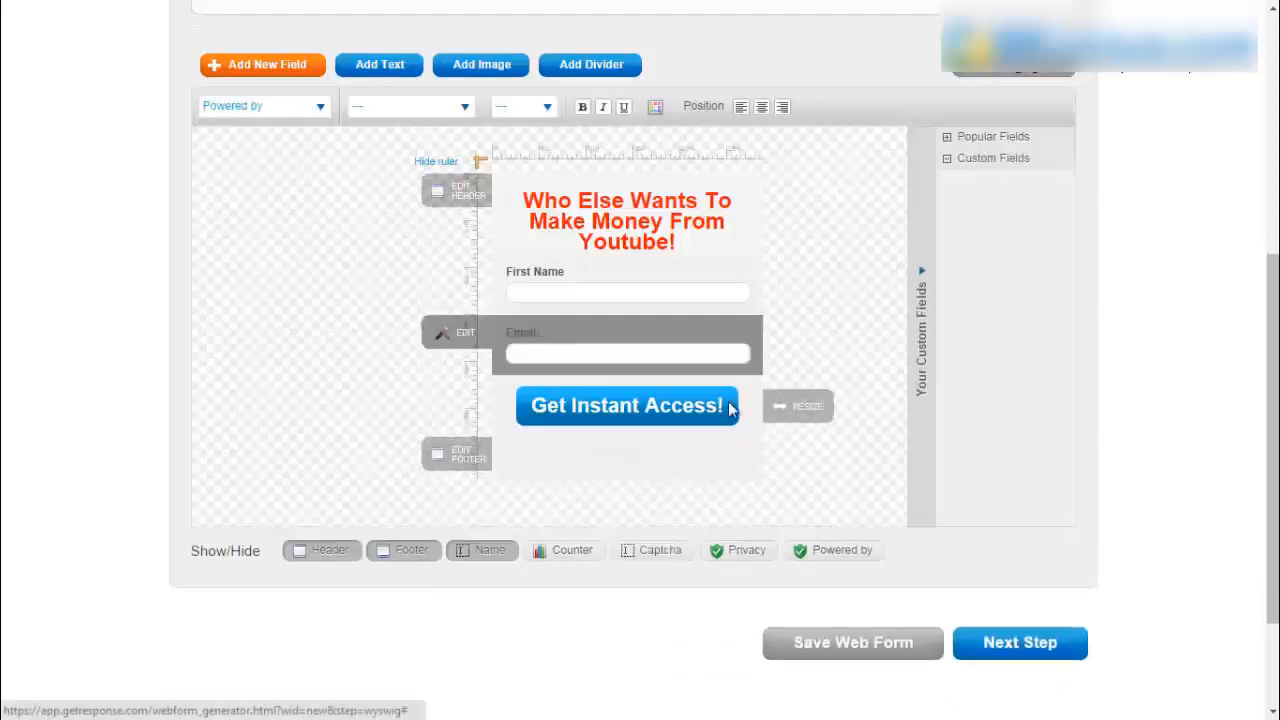
left_click(560, 550)
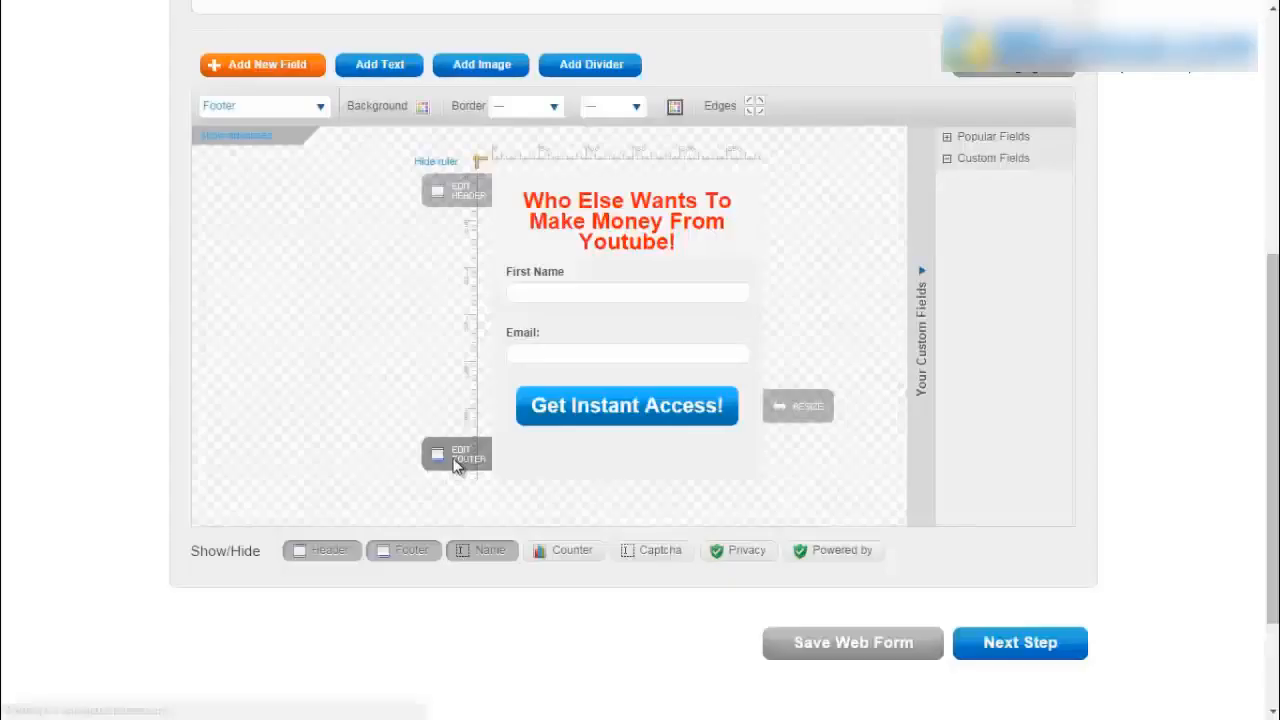
left_click(456, 462)
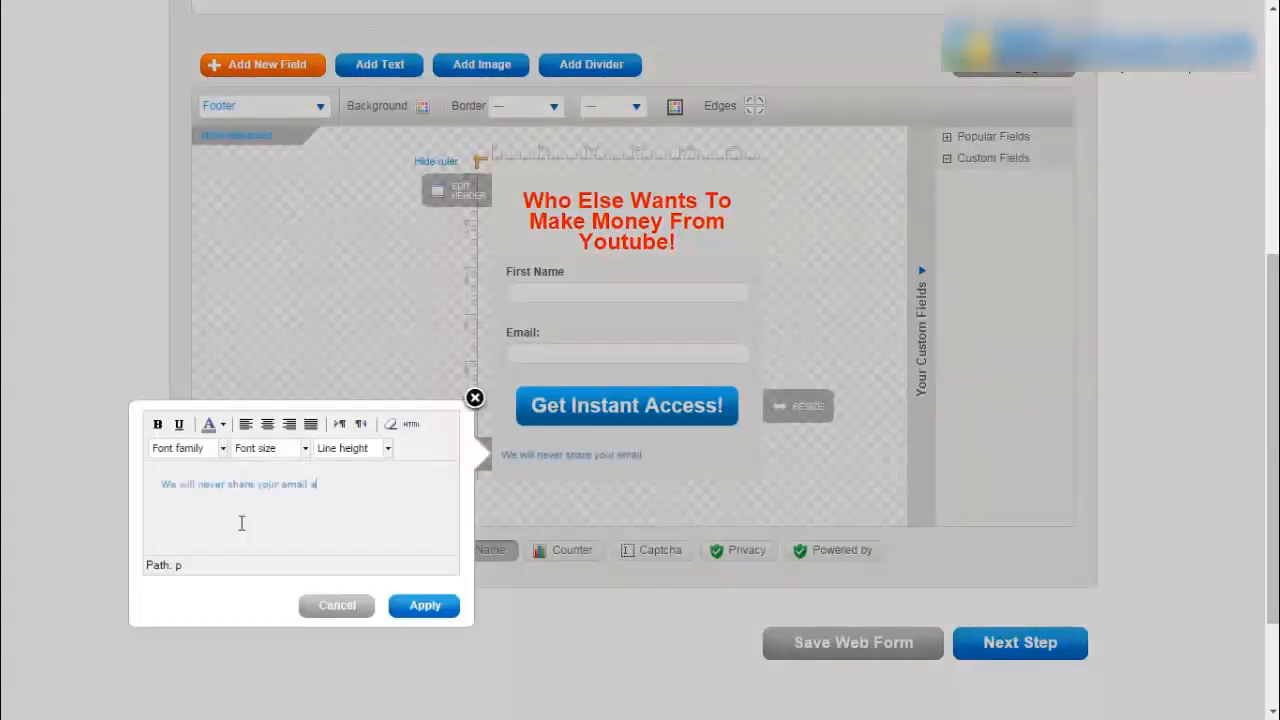
- Finish the footer sentence '...3rd party since we hate spam as well.' and centre it at 12pt
type("ess with a 3rd party since")
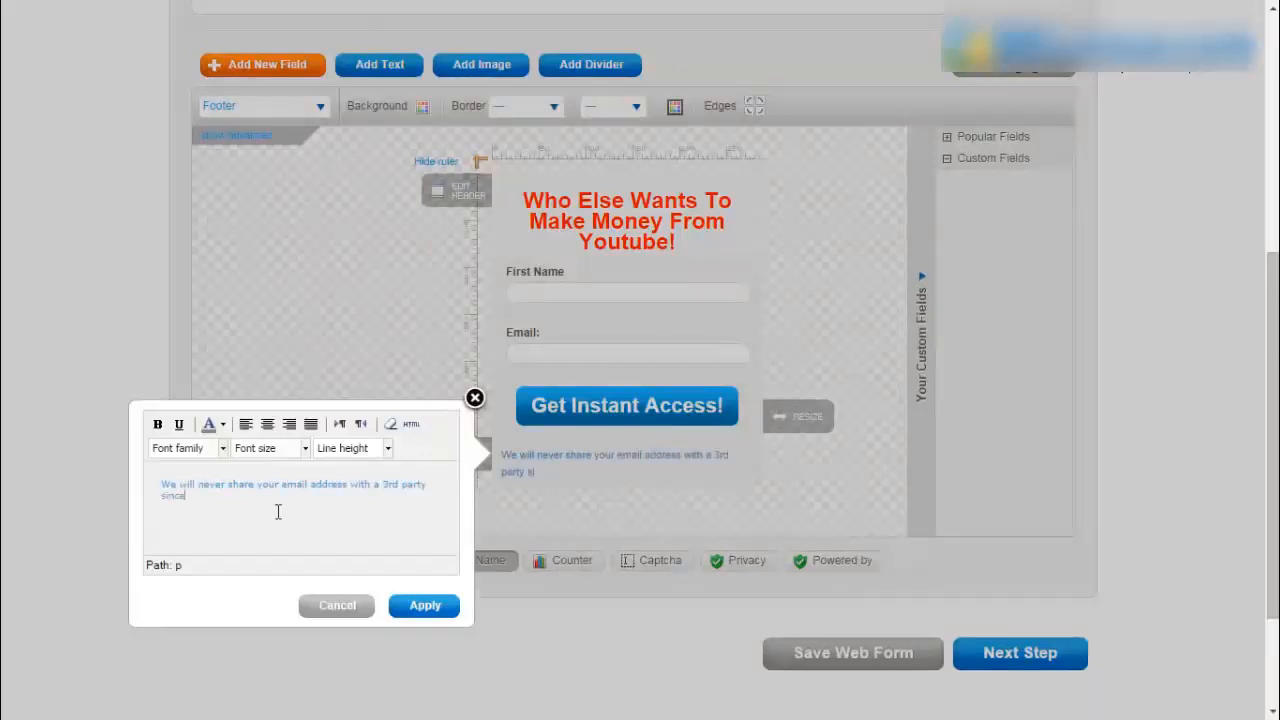
type(" we hate spam as well")
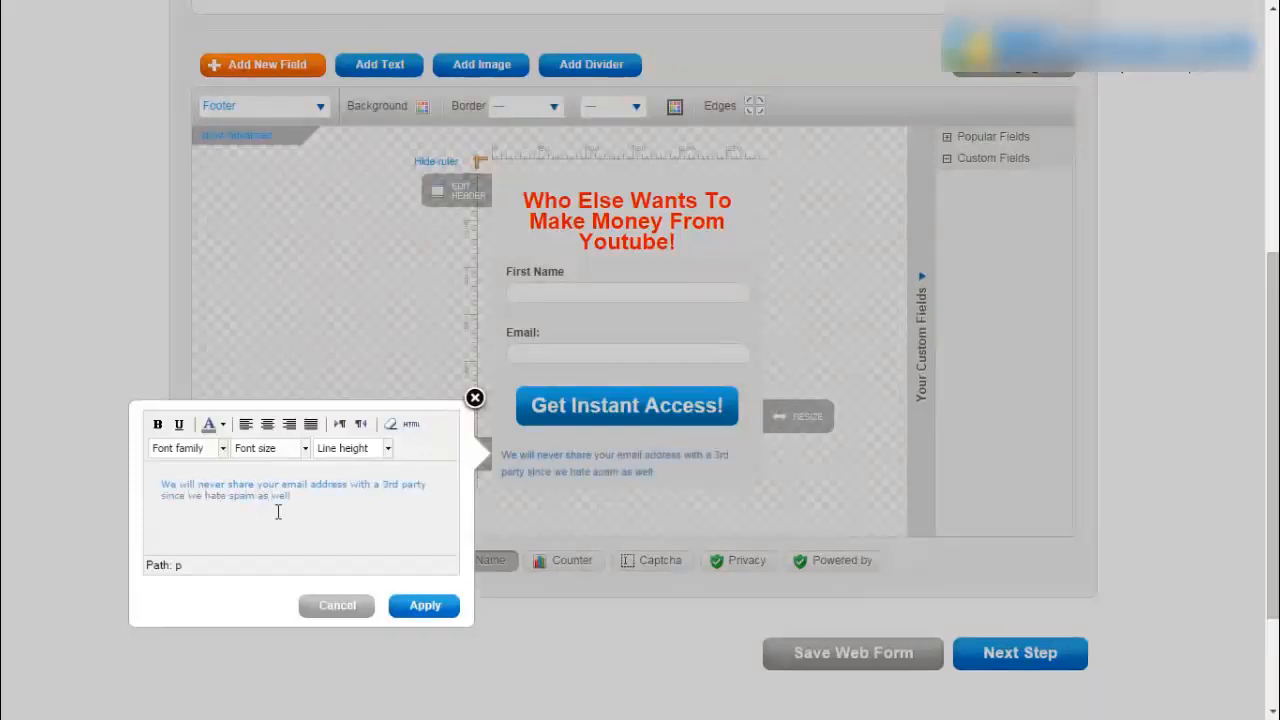
type(".")
key("ctrl+a")
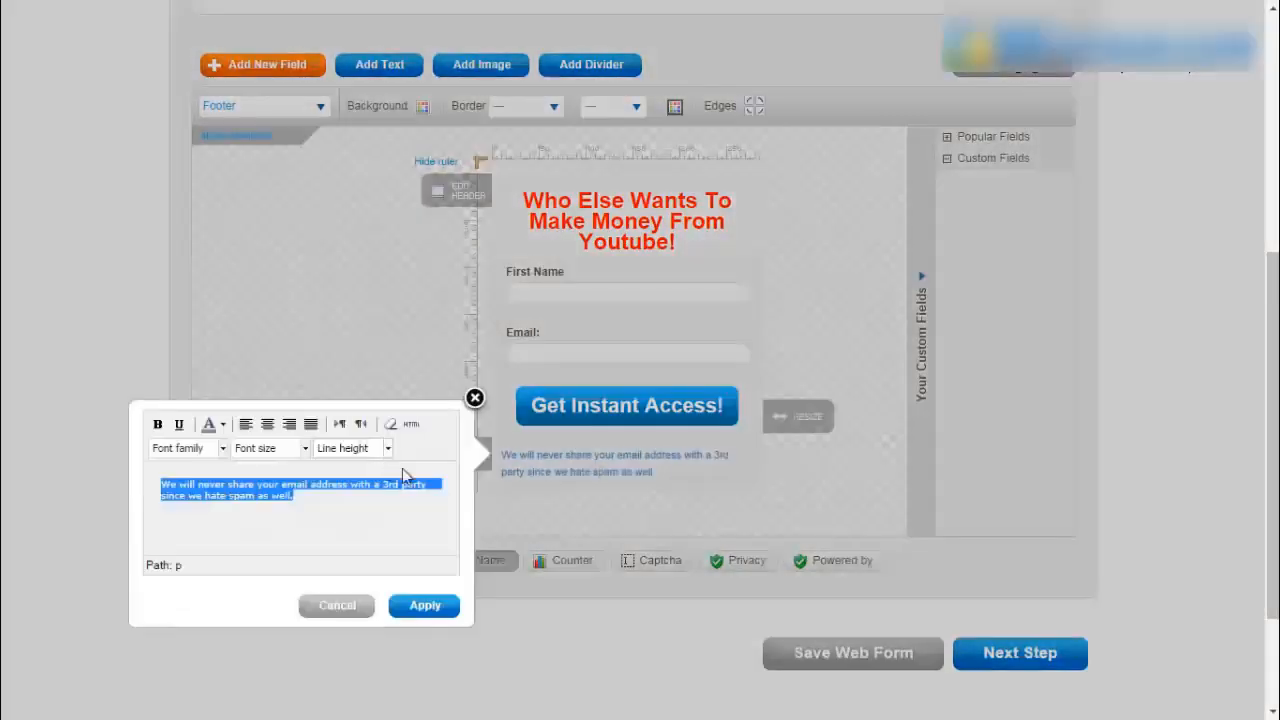
left_click(267, 424)
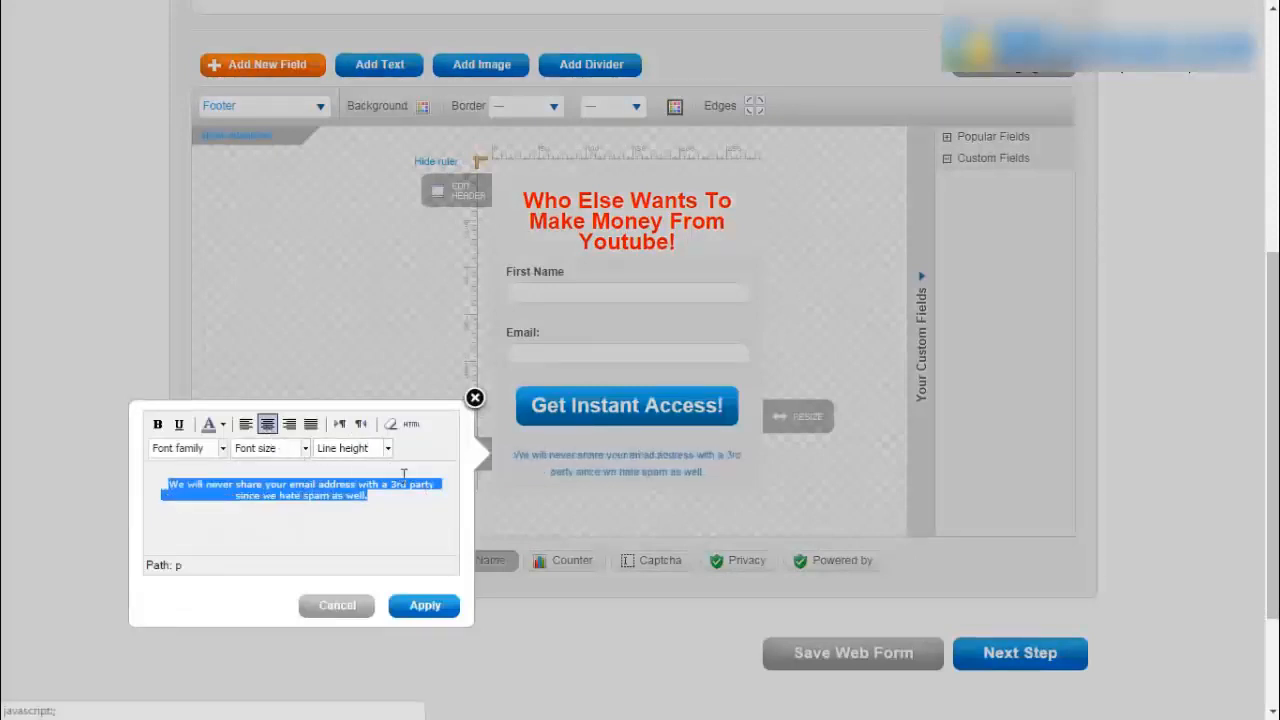
left_click(306, 448)
left_click(285, 526)
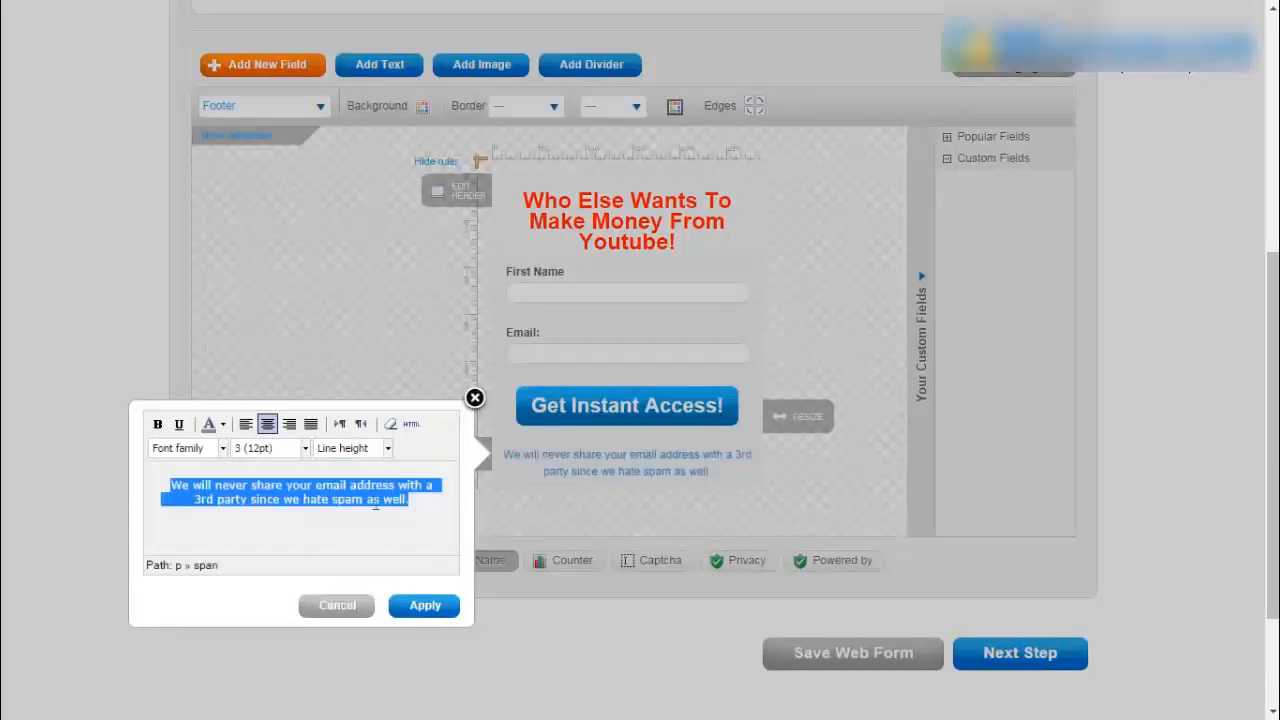
left_click(424, 605)
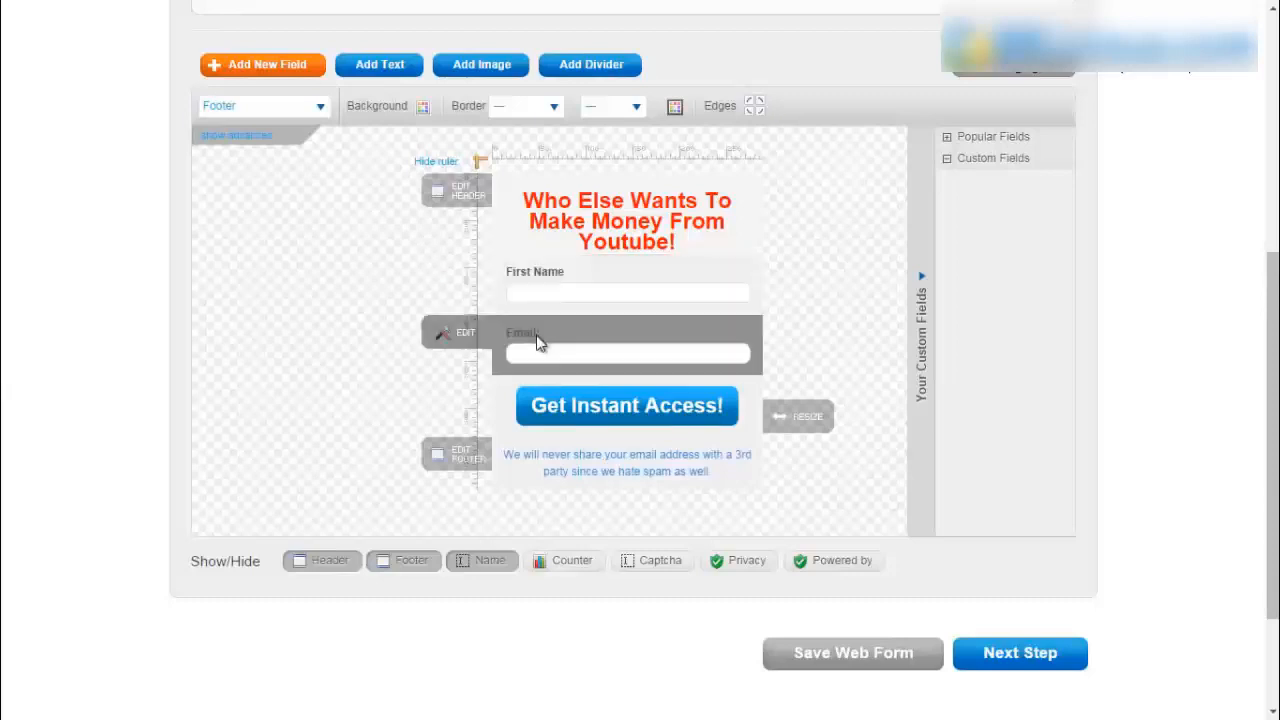
scroll(570, 380, "up", 2)
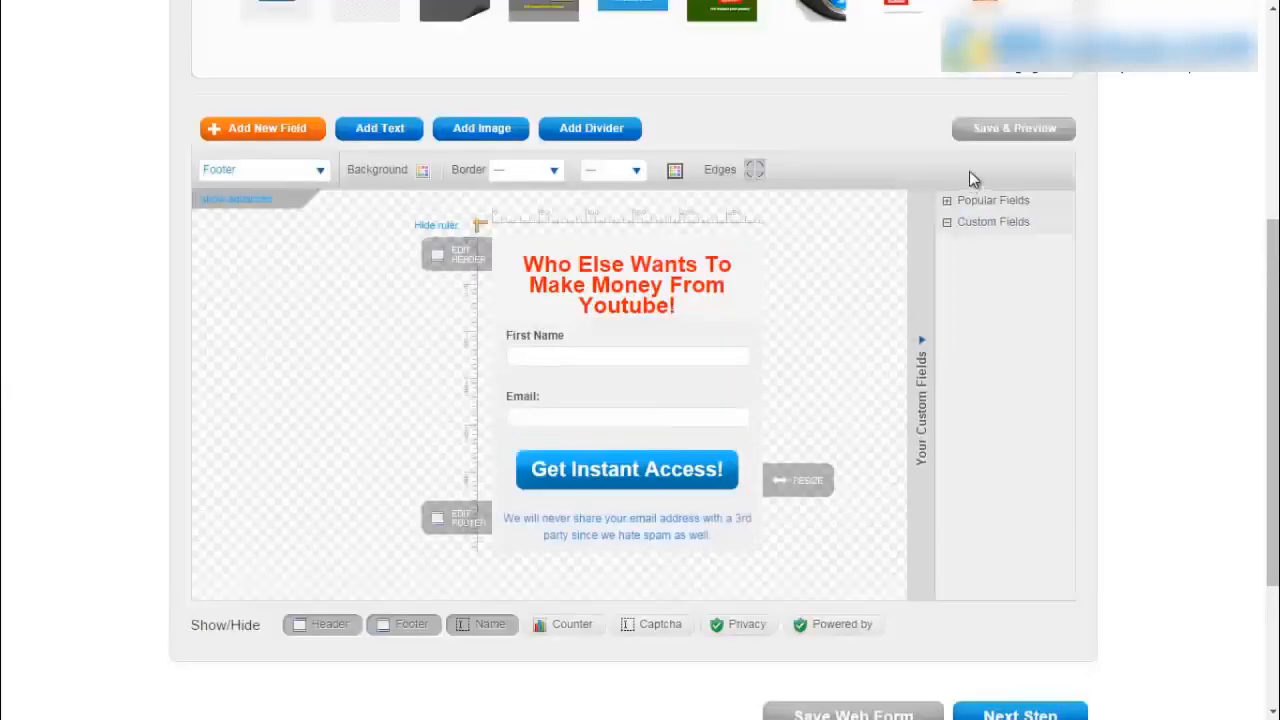
left_click(1010, 130)
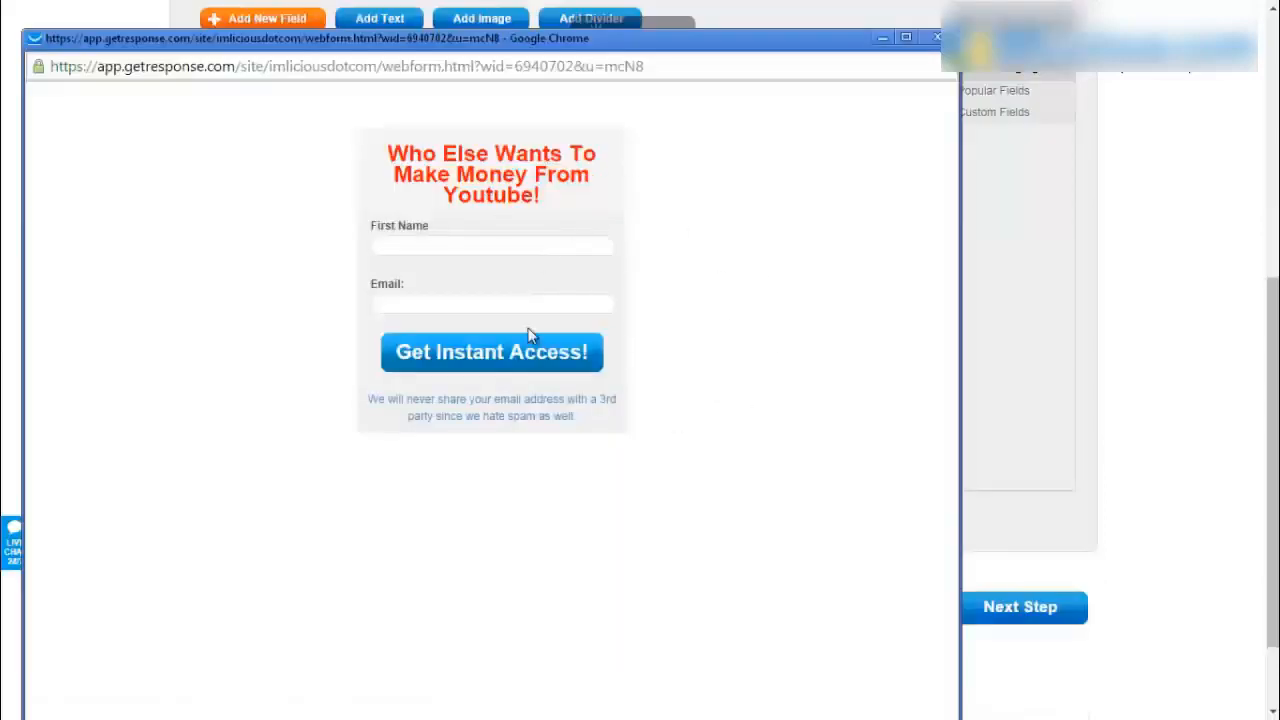
left_click(937, 37)
scroll(794, 303, "up", 2)
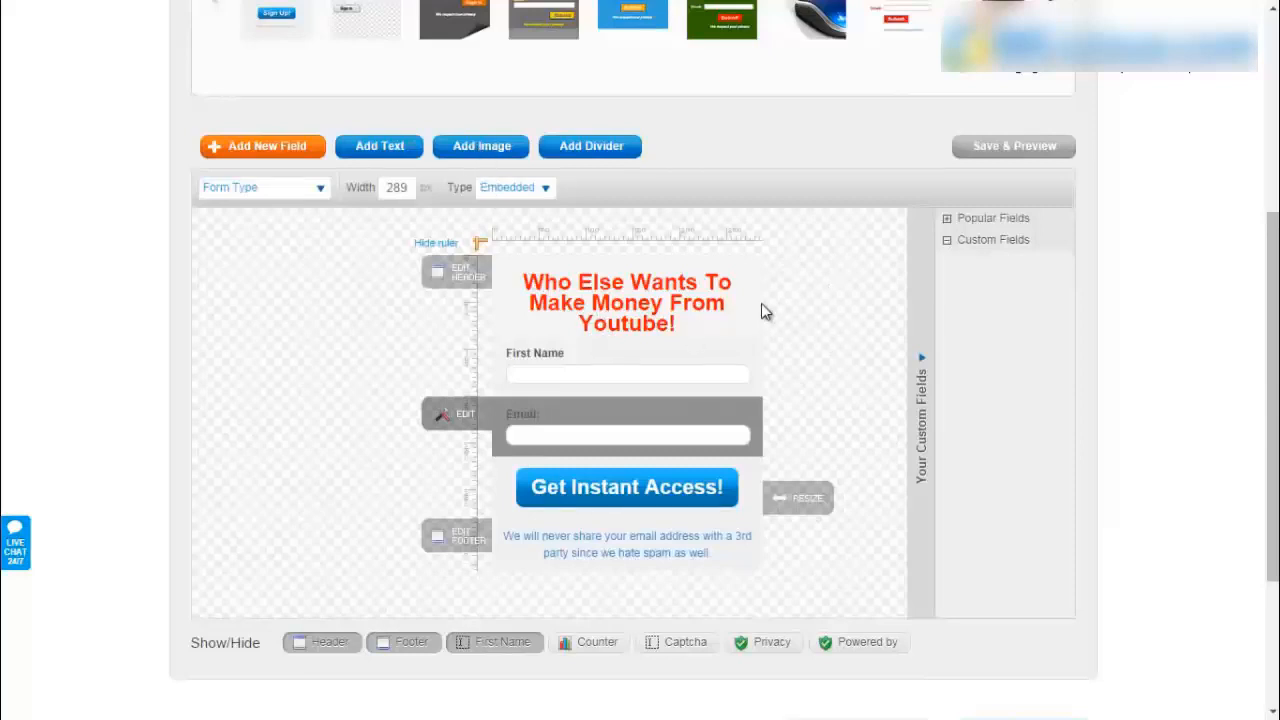
- Try an image block above First Name, remove it, and scroll down to Next Step
left_click(476, 150)
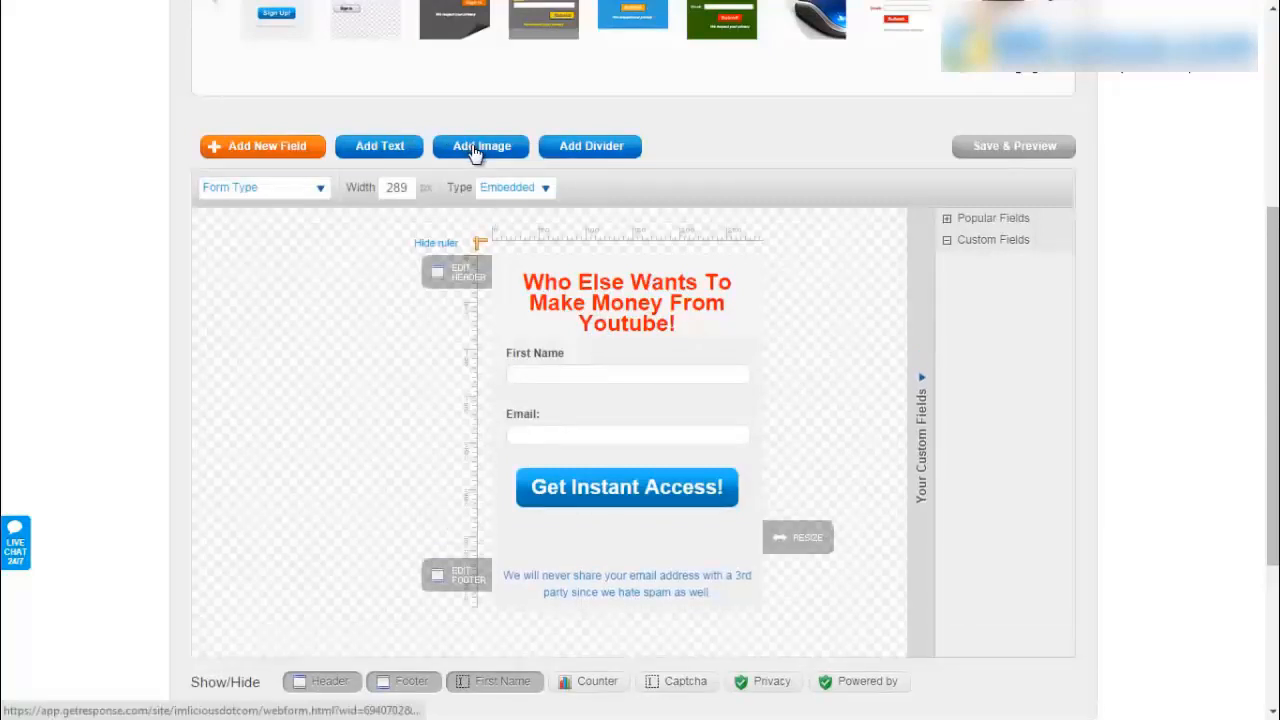
scroll(362, 481, "down", 2)
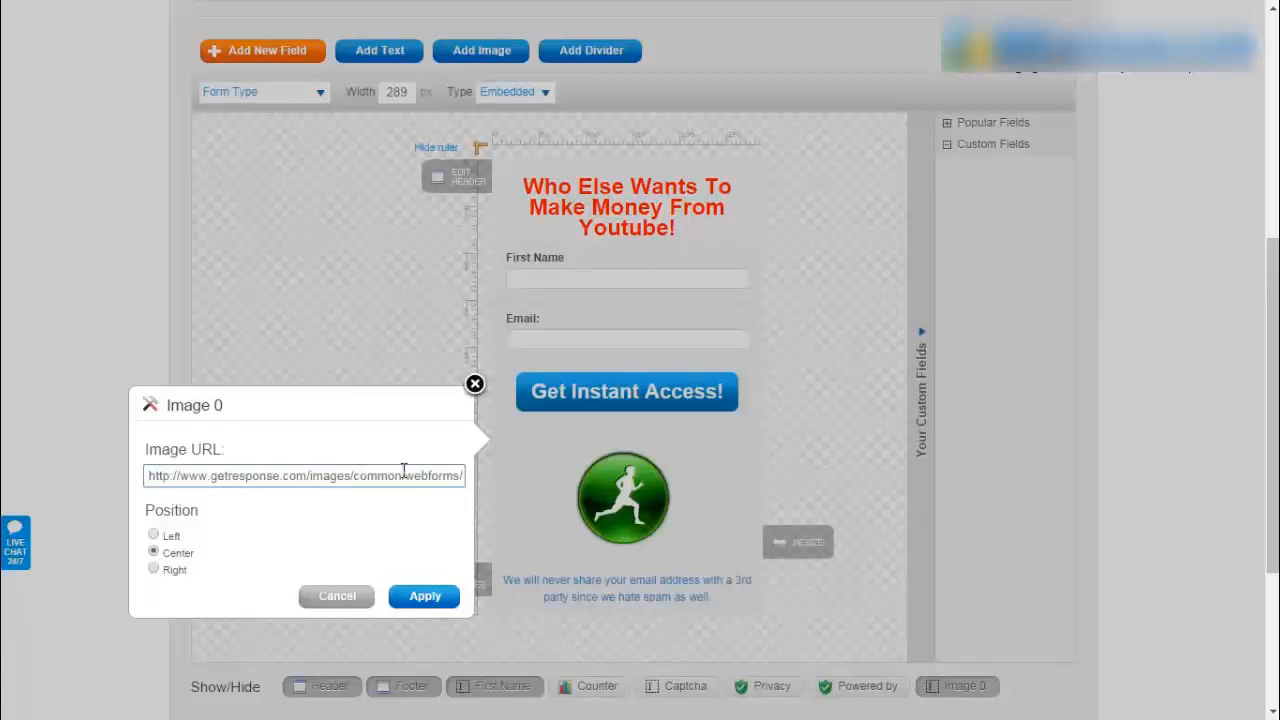
left_click(424, 597)
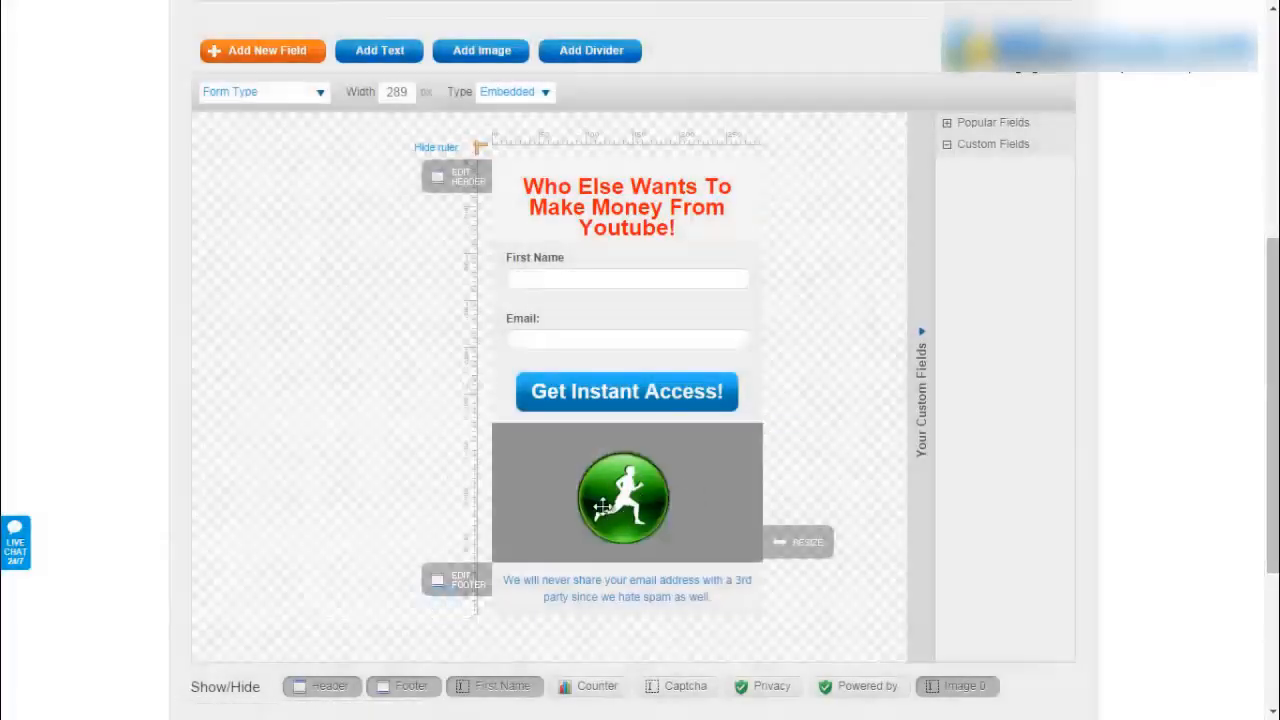
left_click_drag(645, 510, 610, 306)
mouse_move(610, 306)
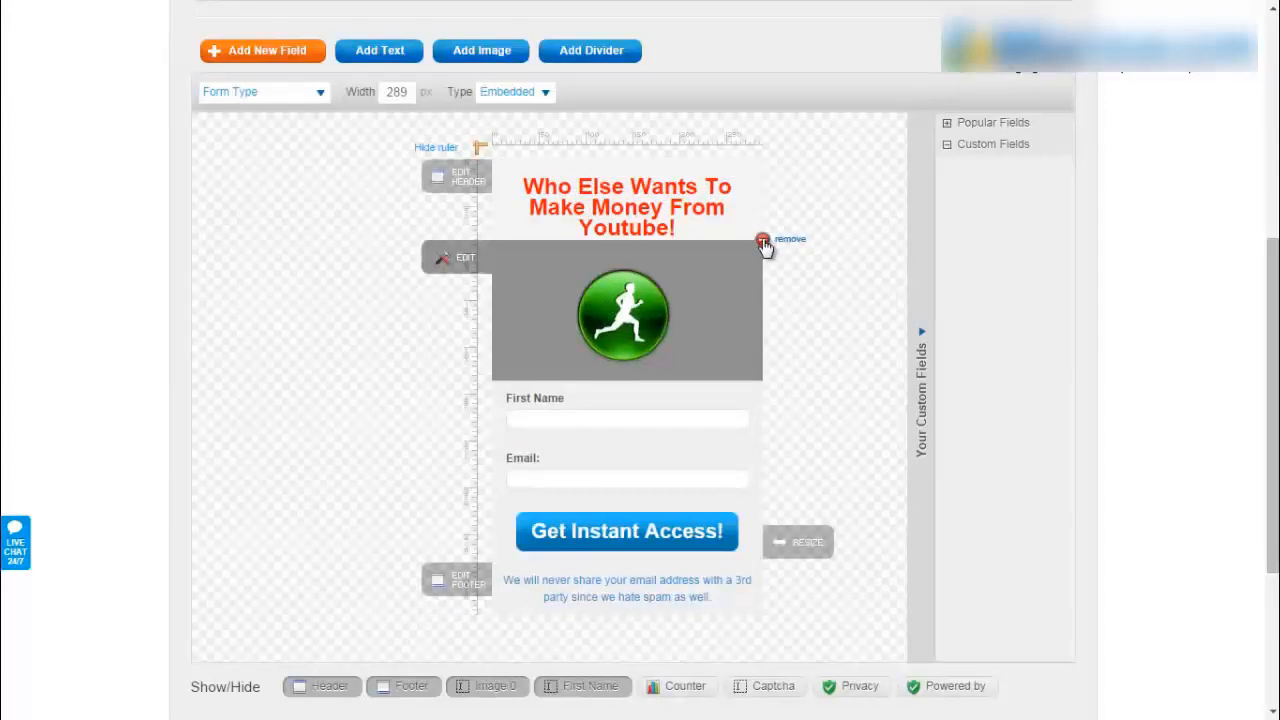
left_click(763, 242)
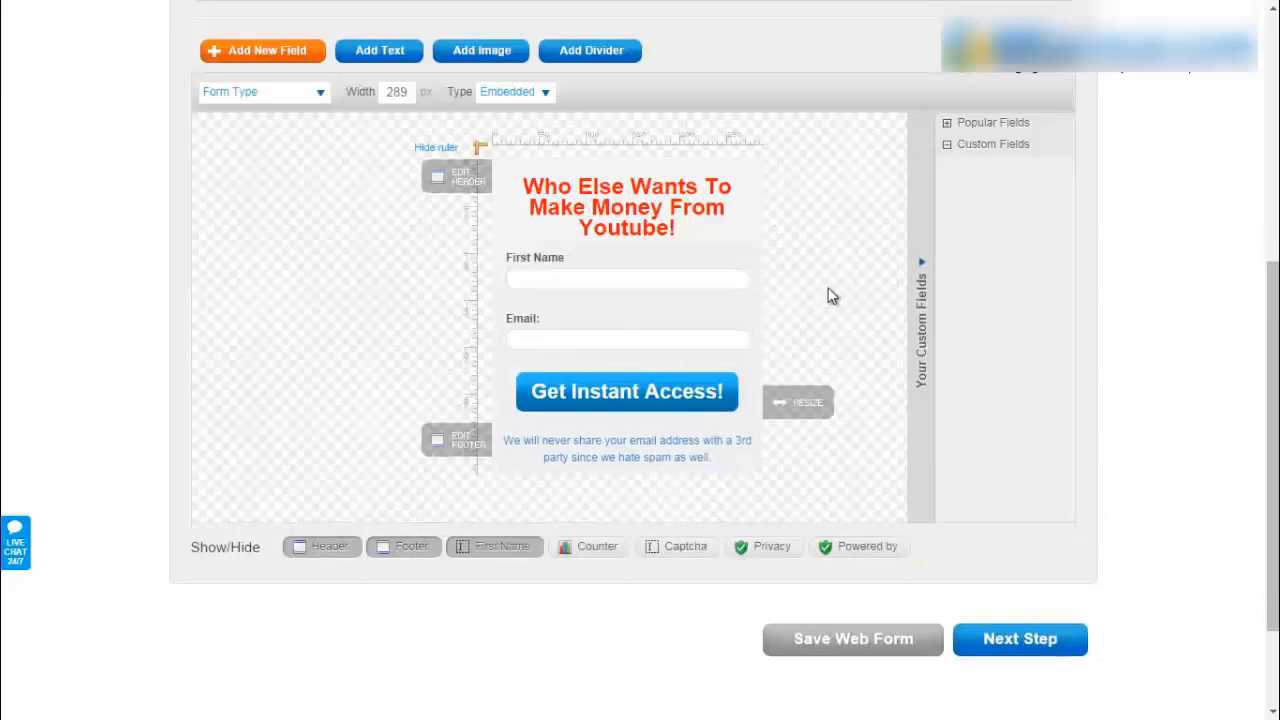
scroll(831, 294, "down", 3)
scroll(1022, 374, "down", 2)
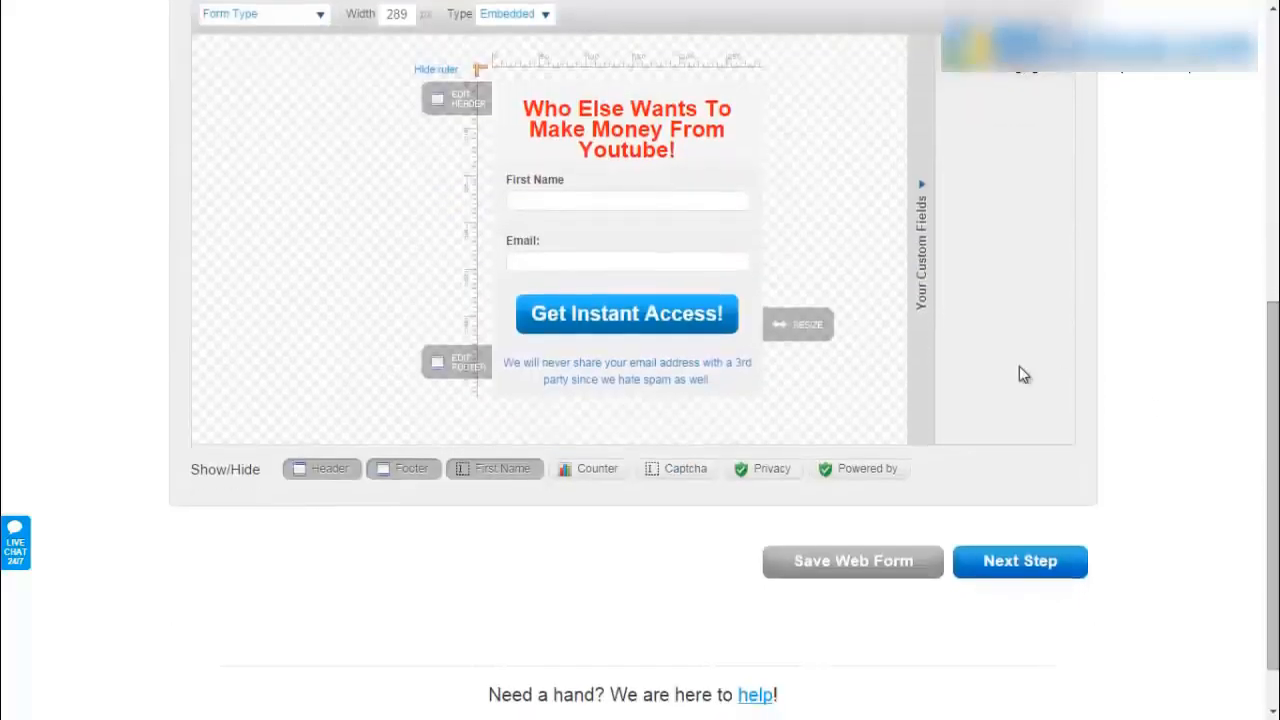
- Move to the Settings step and turn confirmed opt-in on
left_click(1020, 572)
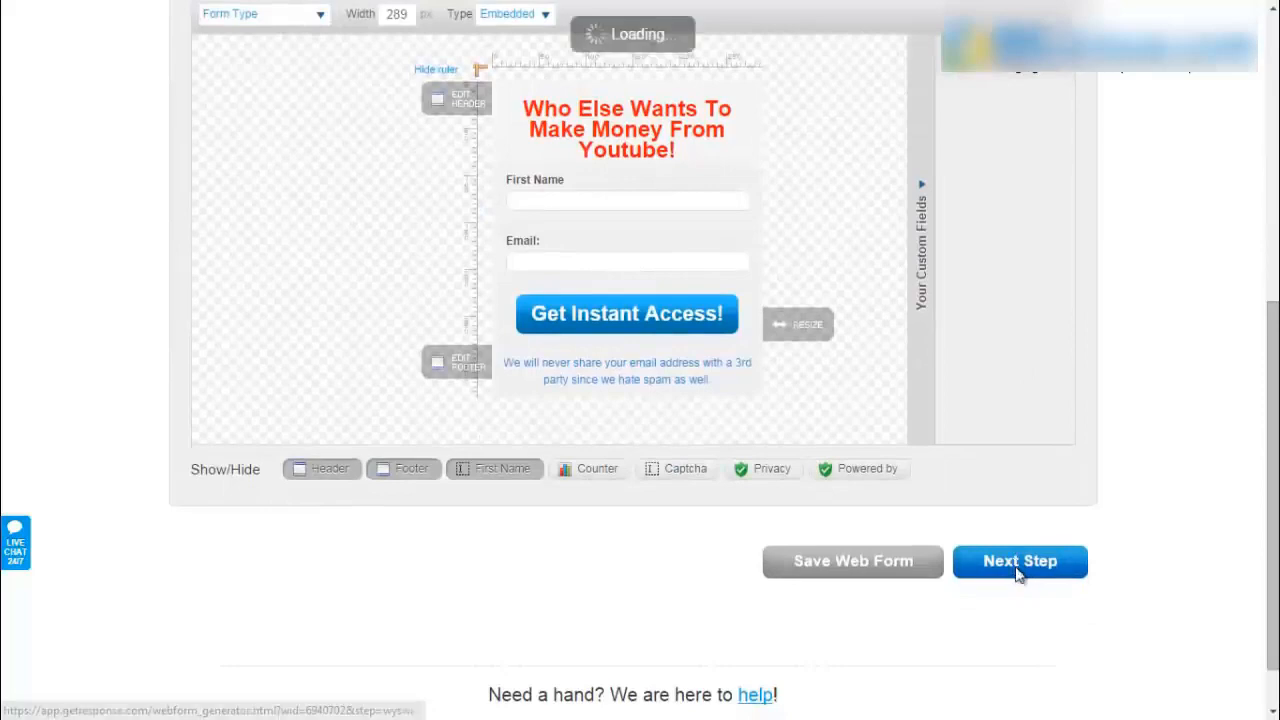
left_click(515, 242)
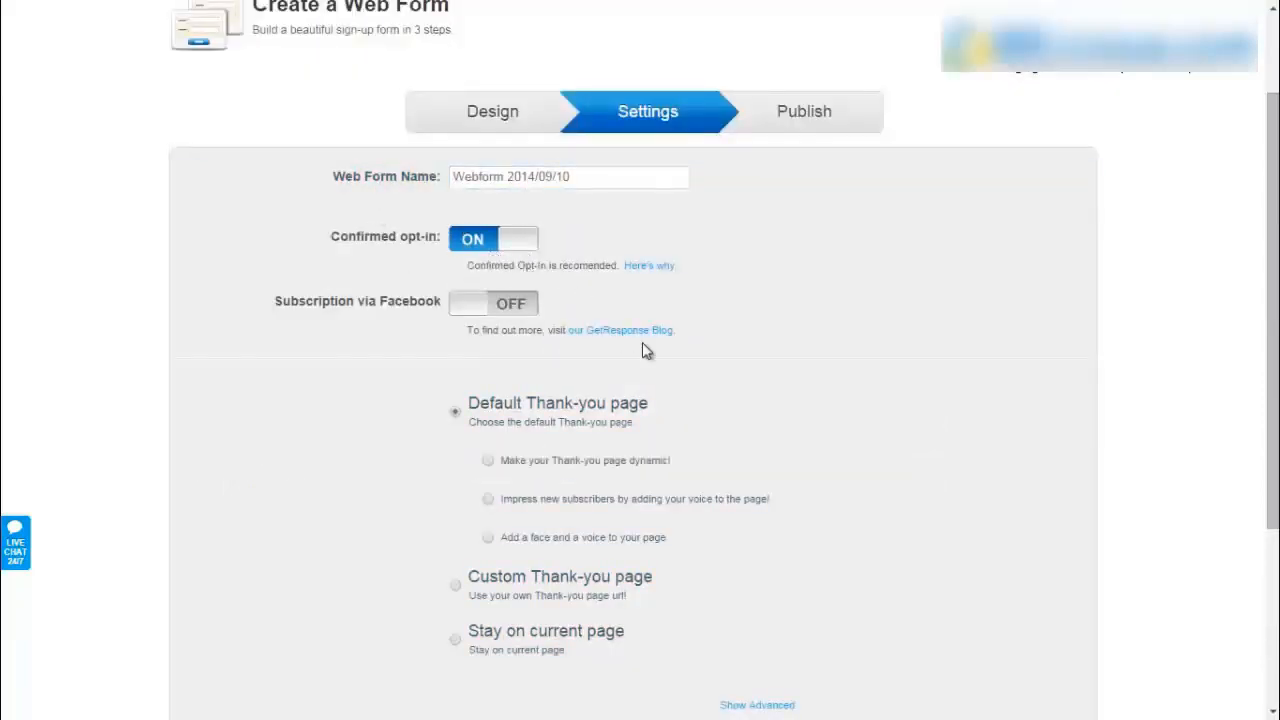
scroll(658, 390, "down", 2)
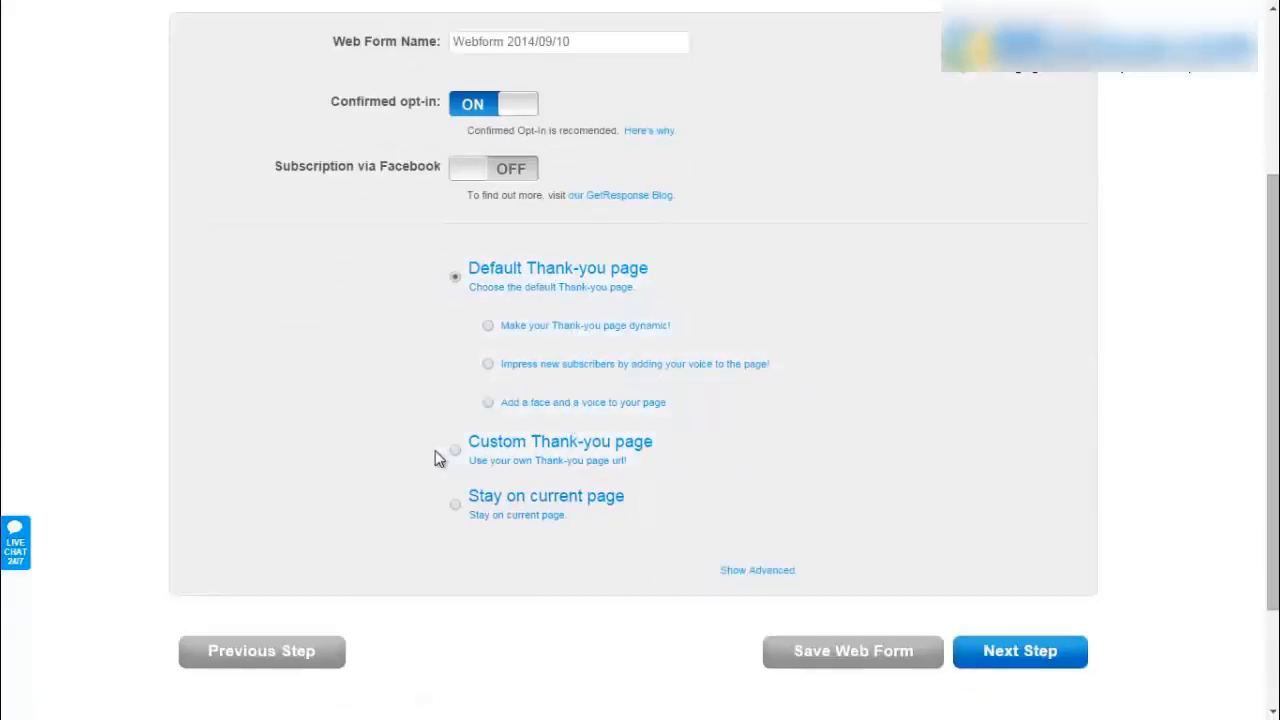
scroll(583, 460, "up", 2)
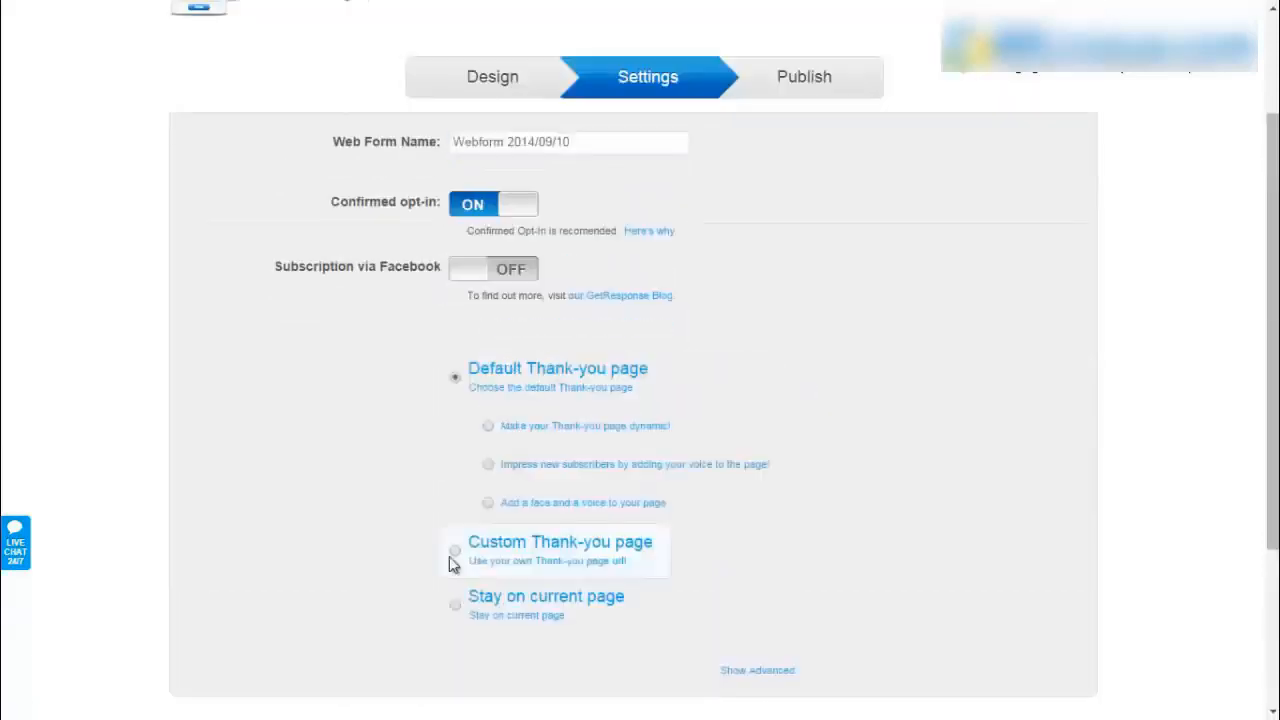
- Try the thank-you page options, settling on Default Thank-you page with confirmed opt-in on
left_click(455, 552)
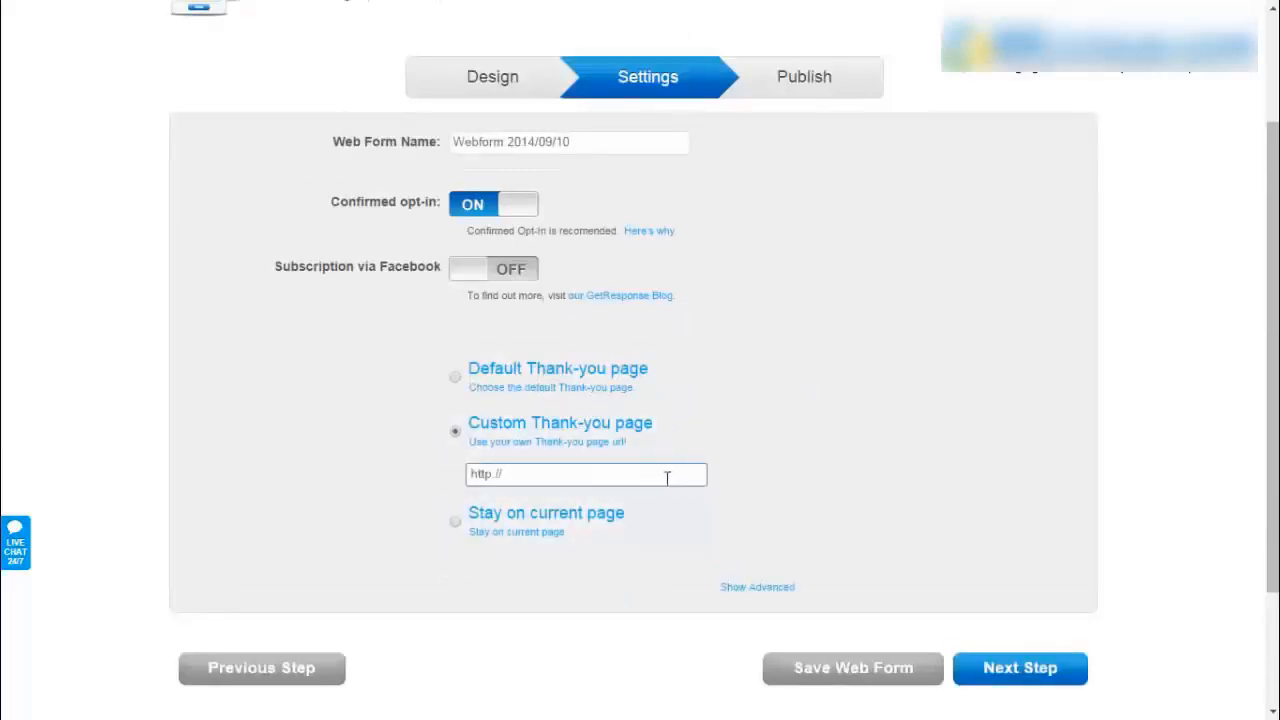
left_click(455, 528)
left_click(456, 374)
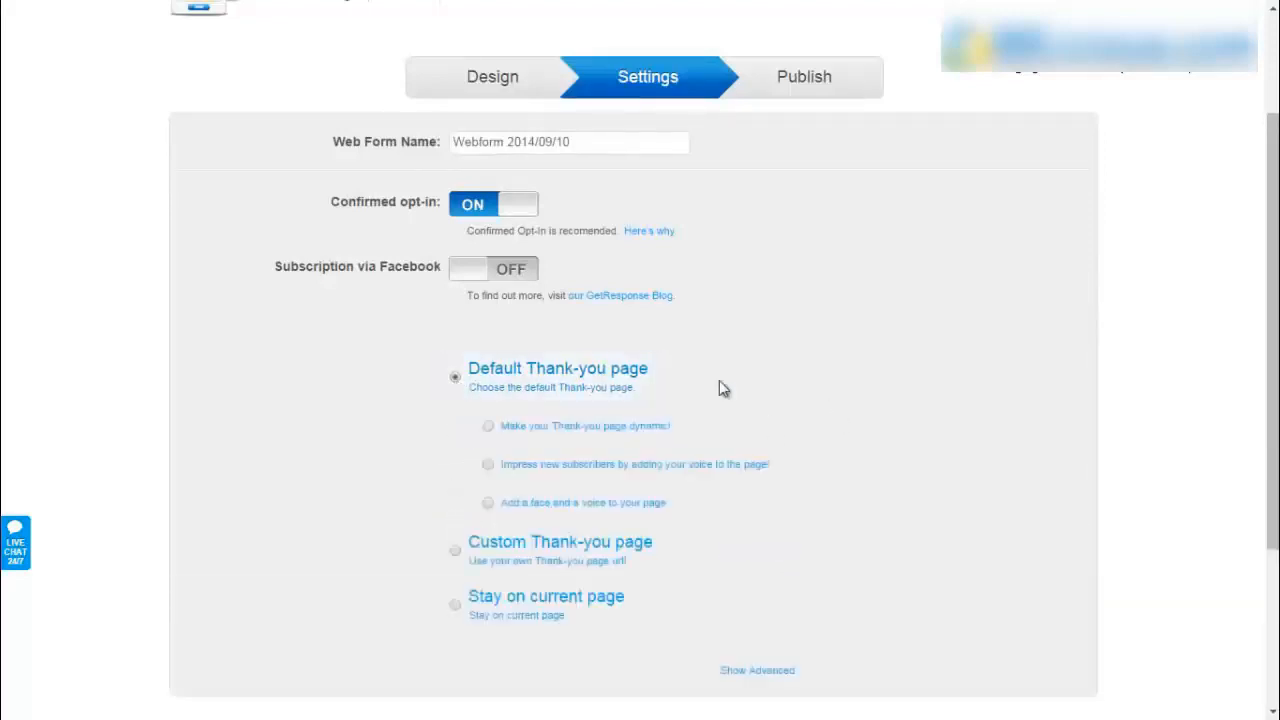
left_click(488, 210)
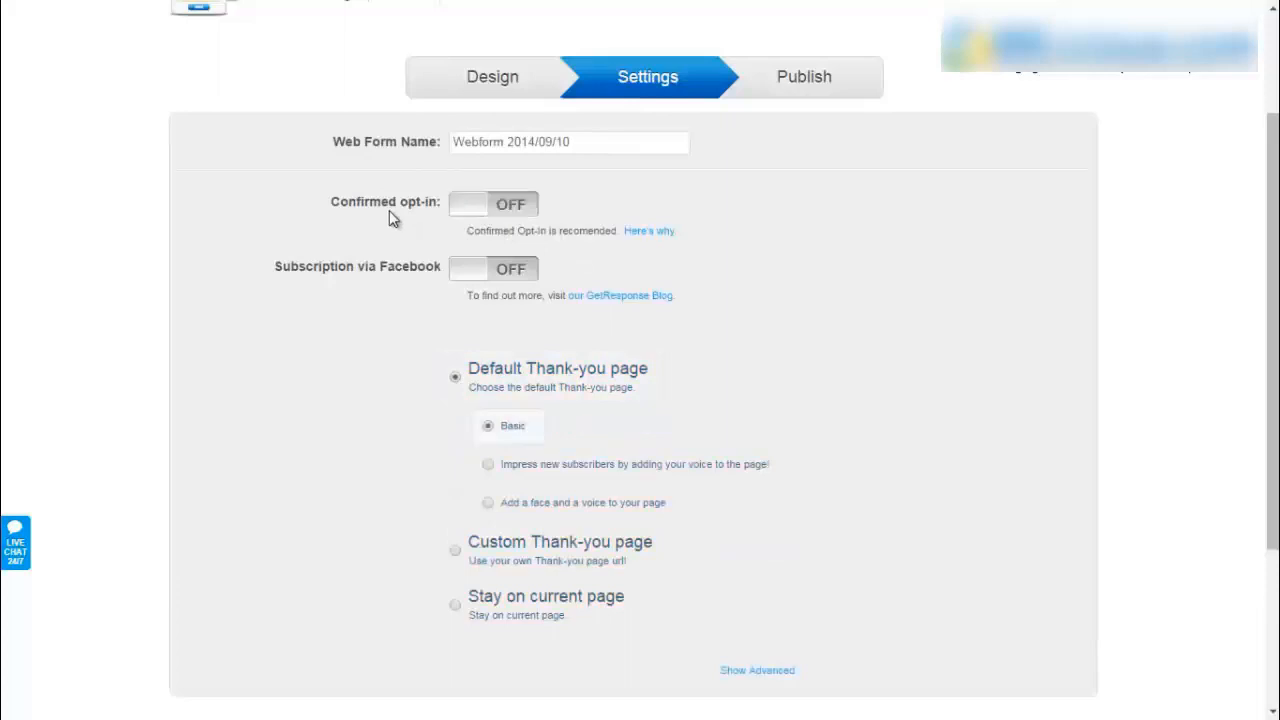
left_click(510, 204)
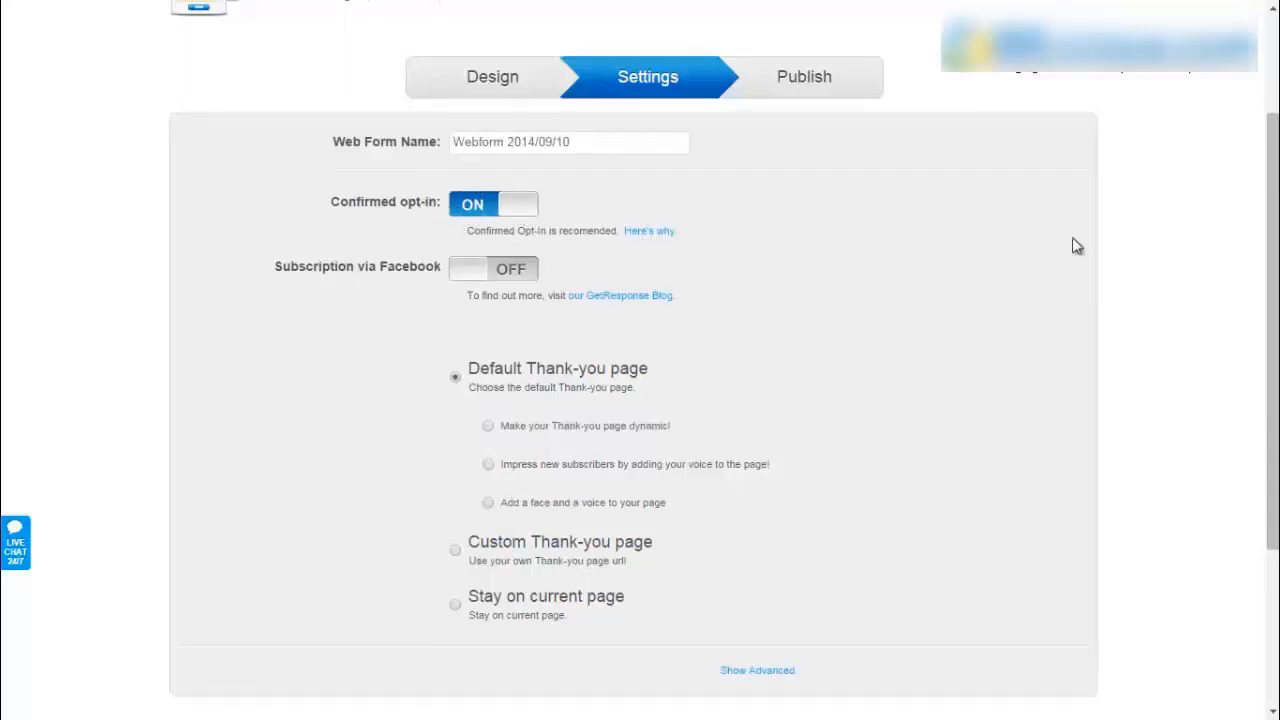
scroll(1272, 305, "down", 1)
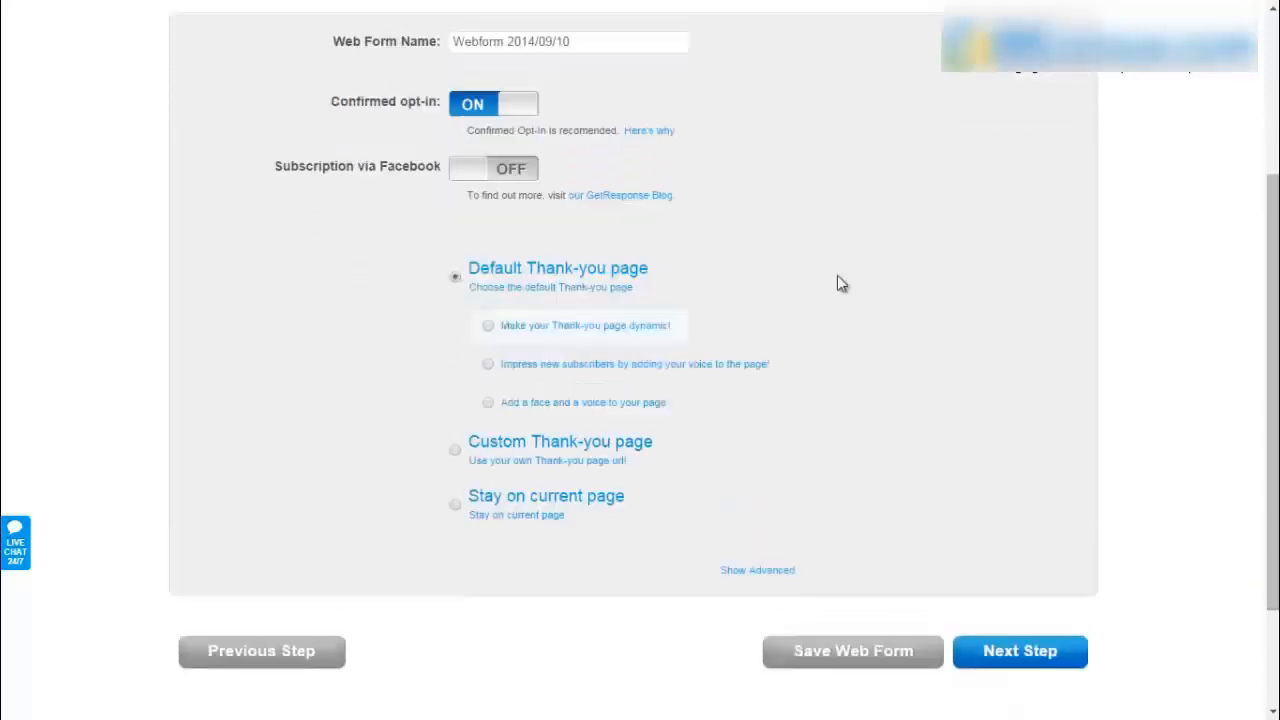
- Advance to the form's Publish step, reveal its HTML embed code, and select all of it
left_click(1066, 651)
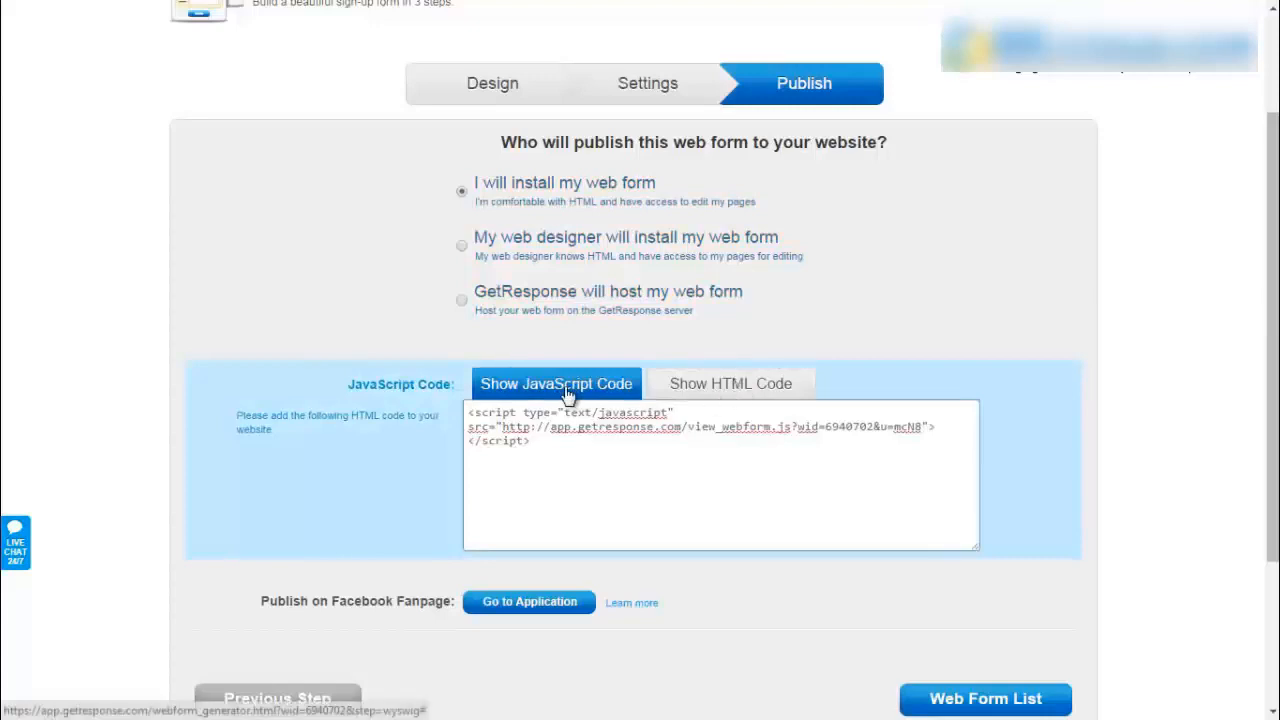
left_click(740, 388)
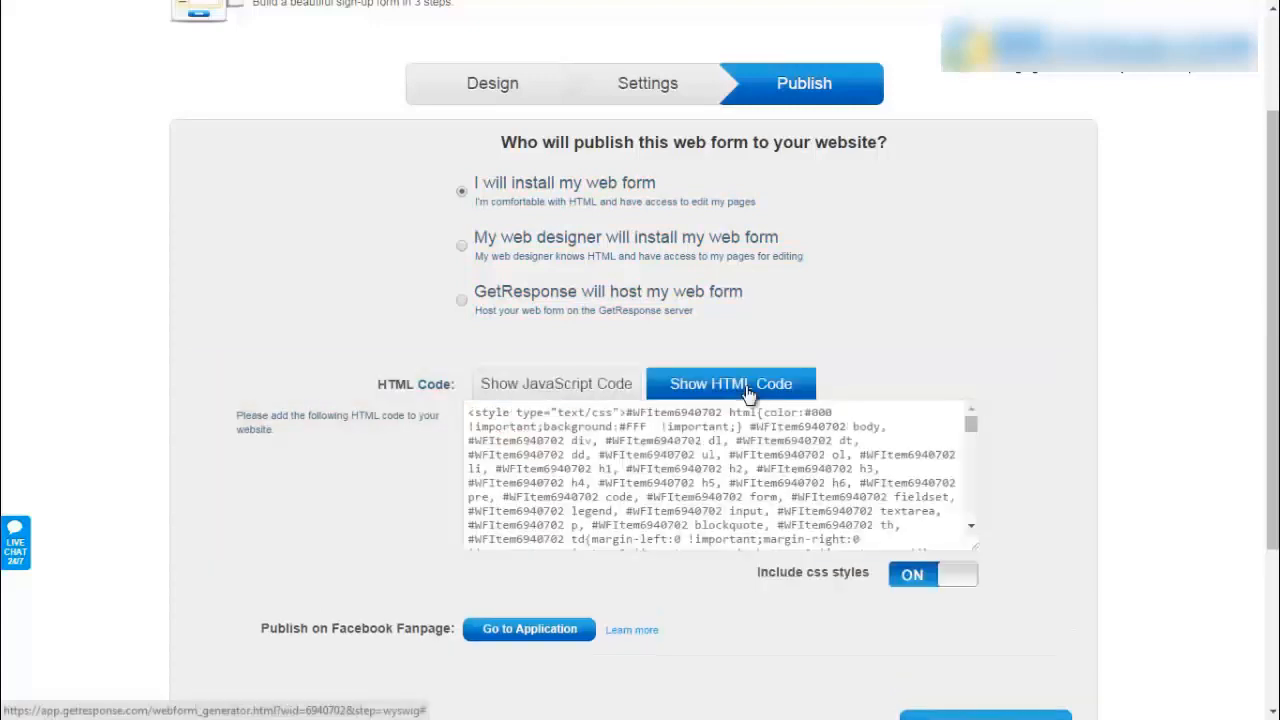
left_click(473, 416)
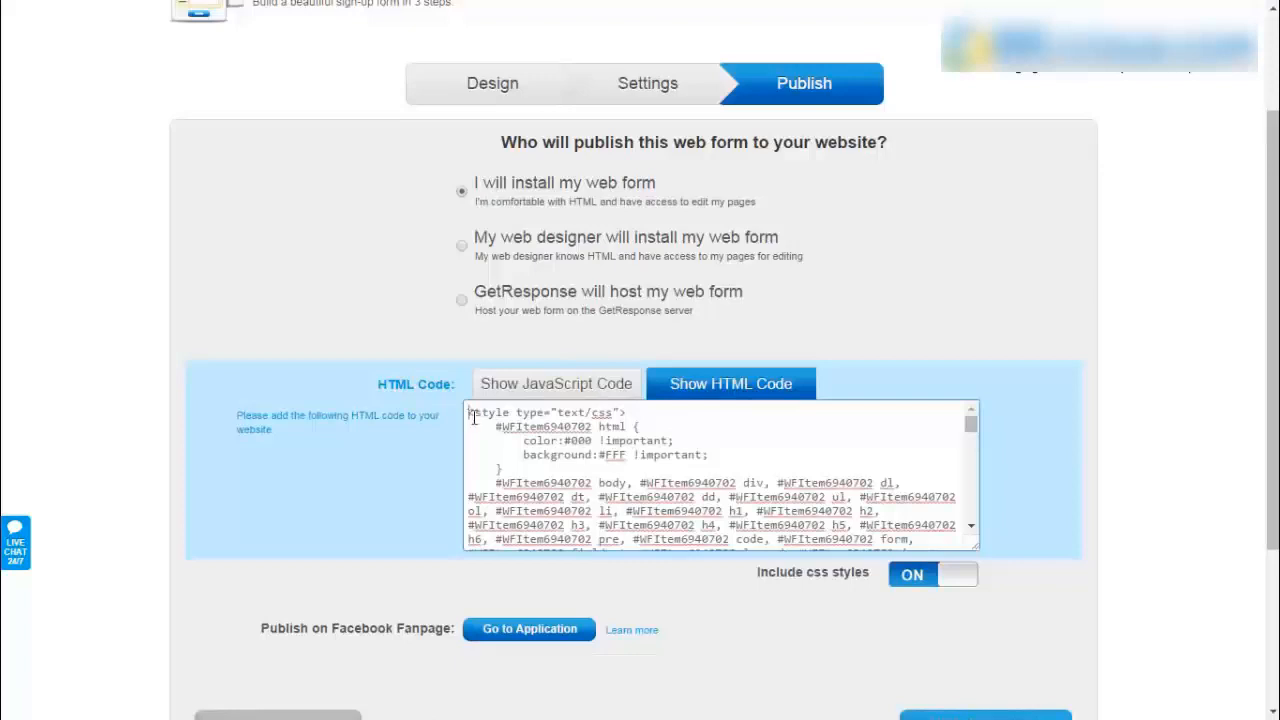
left_click_drag(612, 505, 860, 680)
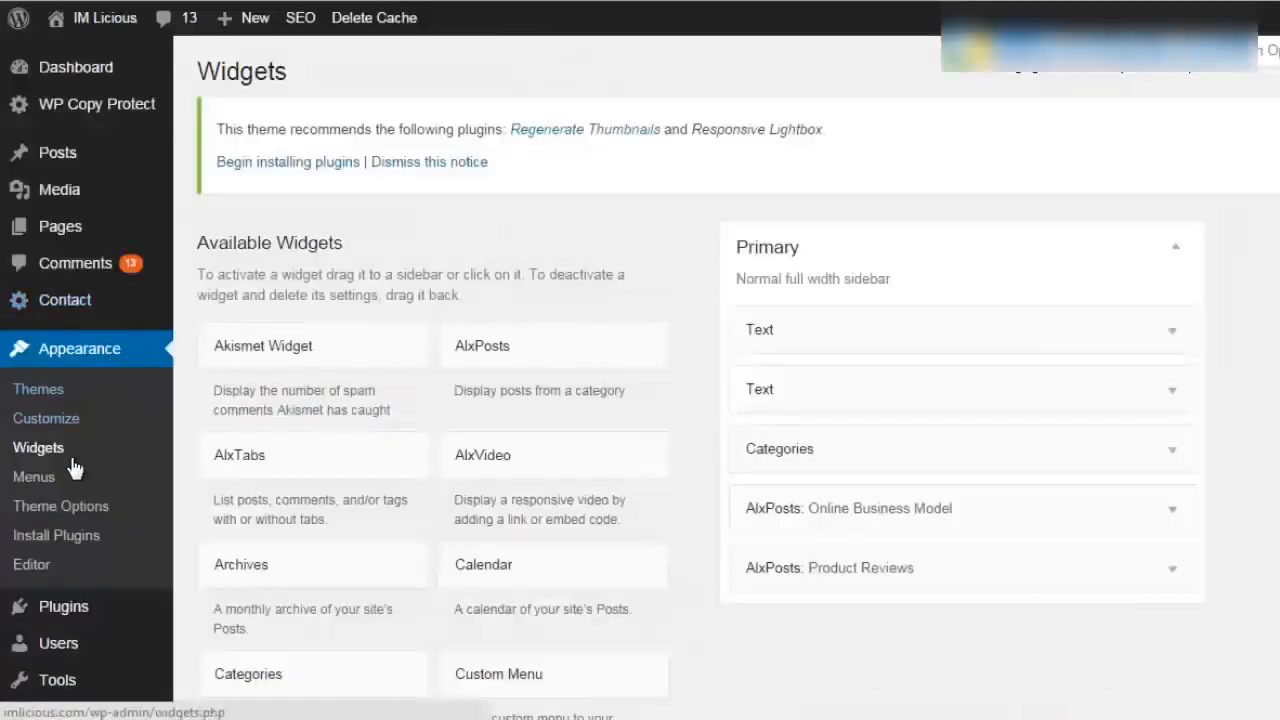
- Add a new Text widget to the Primary sidebar
left_click(1174, 332)
scroll(1271, 368, "down", 3)
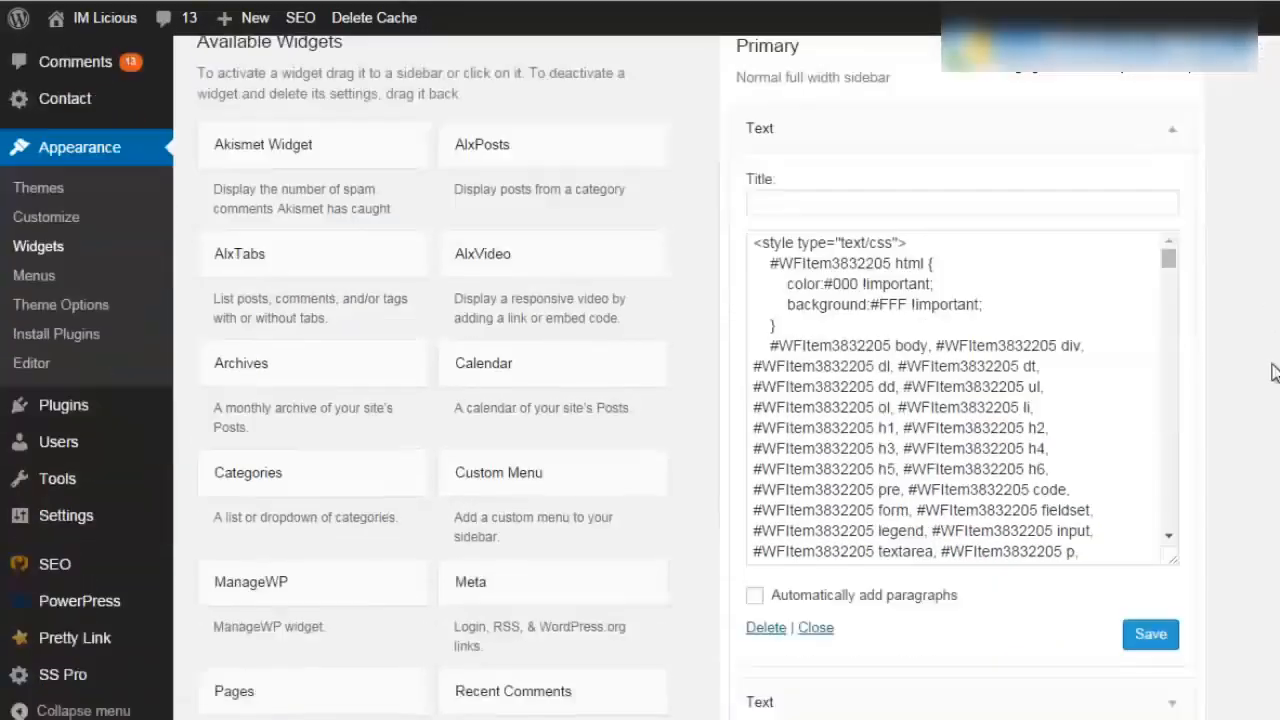
mouse_move(1167, 196)
left_mouse_down()
mouse_move(1160, 238)
mouse_move(1167, 190)
left_mouse_up()
scroll(1170, 200, "up", 1)
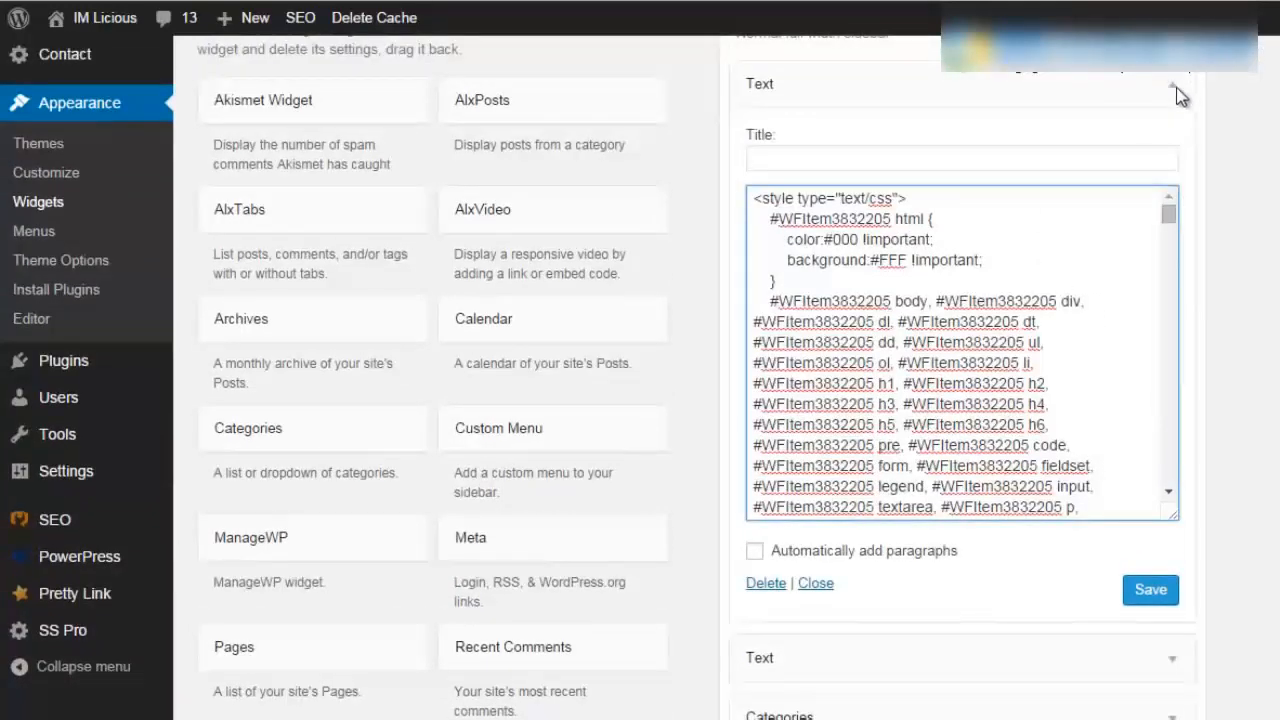
scroll(823, 614, "up", 1)
scroll(823, 614, "down", 5)
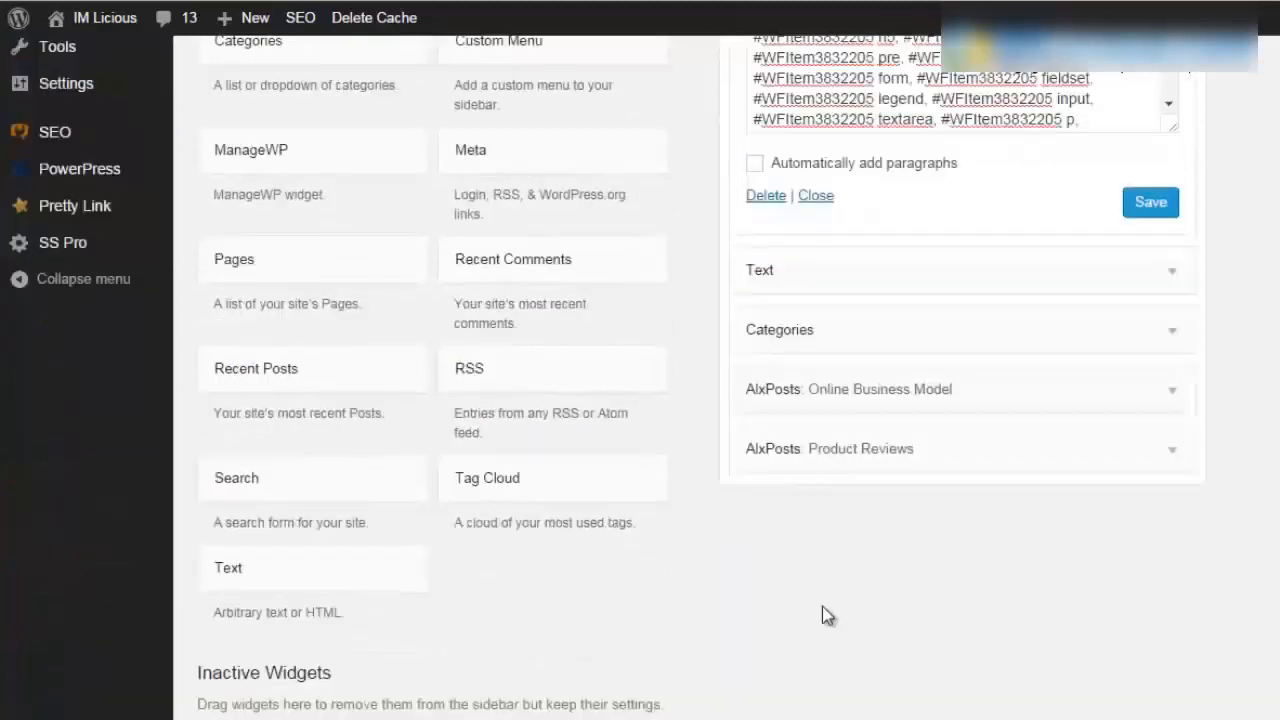
left_click_drag(335, 582, 897, 260)
- Paste the GetResponse webform code as plain text into the widget, save it, and open the live site
left_click(900, 473)
right_click(900, 473)
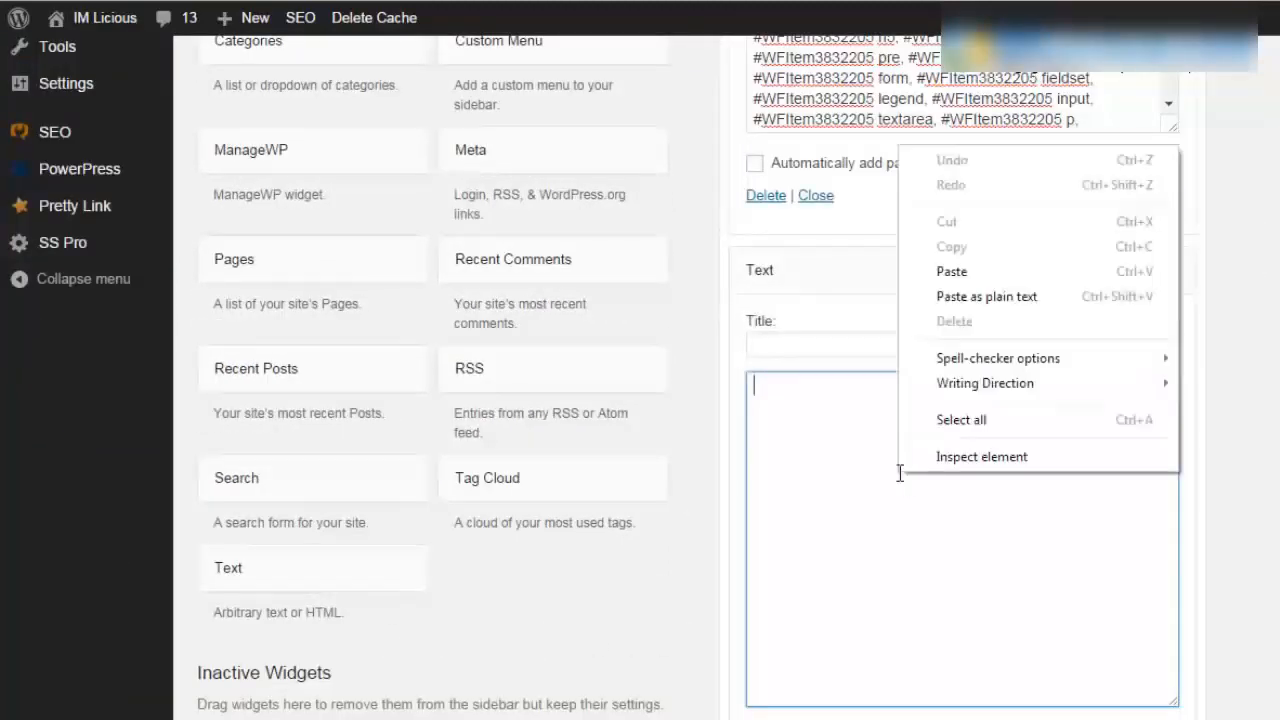
left_click(977, 277)
left_click_drag(1166, 652, 1173, 496)
scroll(1165, 460, "down", 4)
left_click(1157, 380)
scroll(1010, 210, "up", 10)
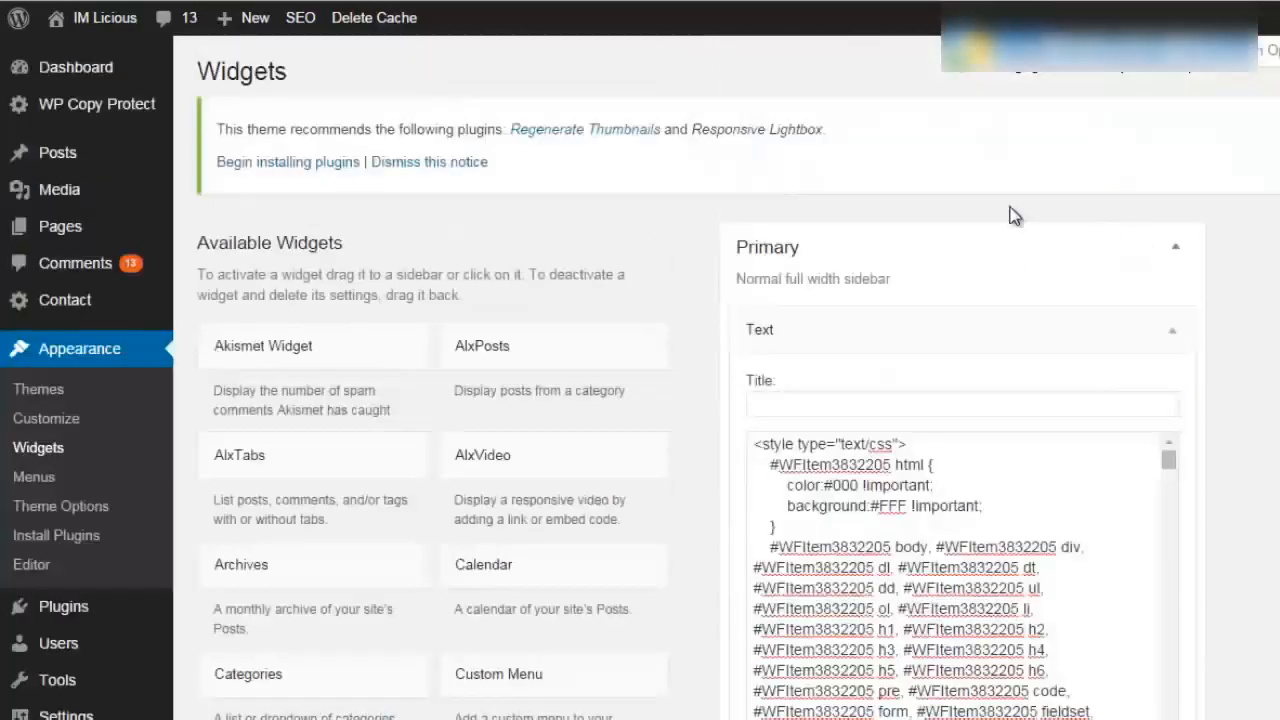
left_click(104, 24)
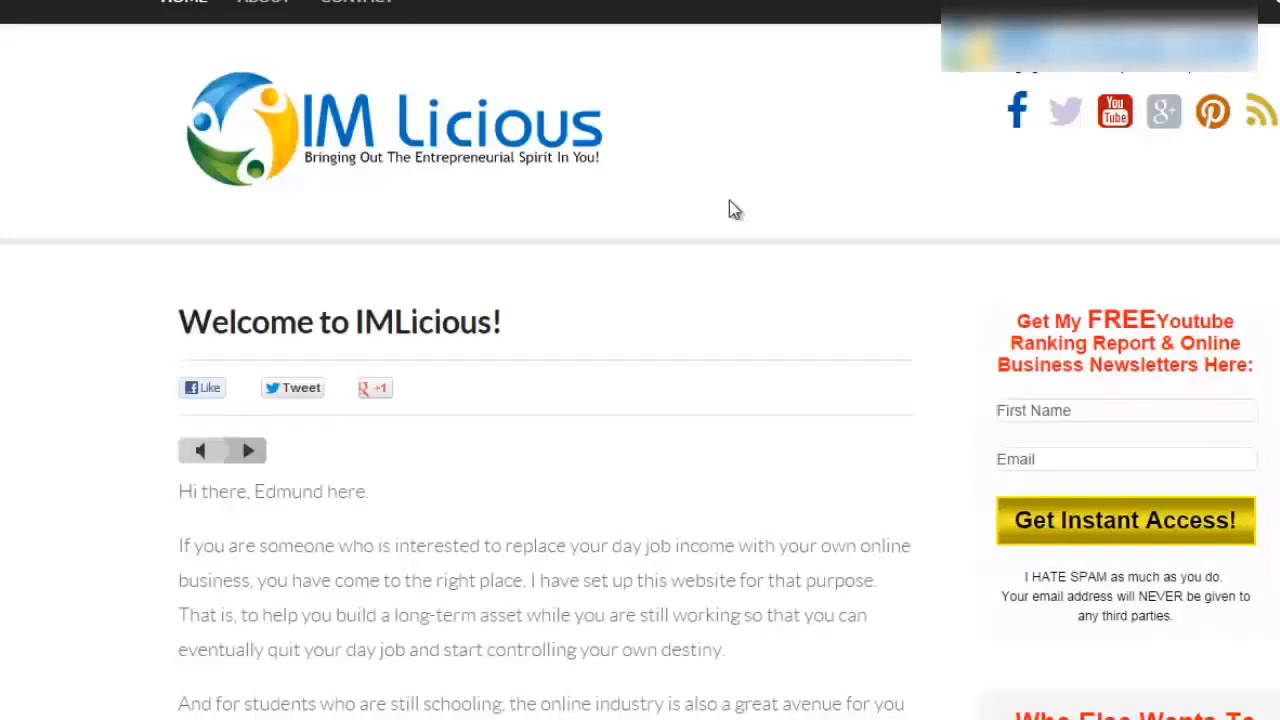
- Scroll the homepage to inspect the new 'Who Else Wants To Make Money From Youtube!' form in the sidebar
scroll(729, 200, "down", 1)
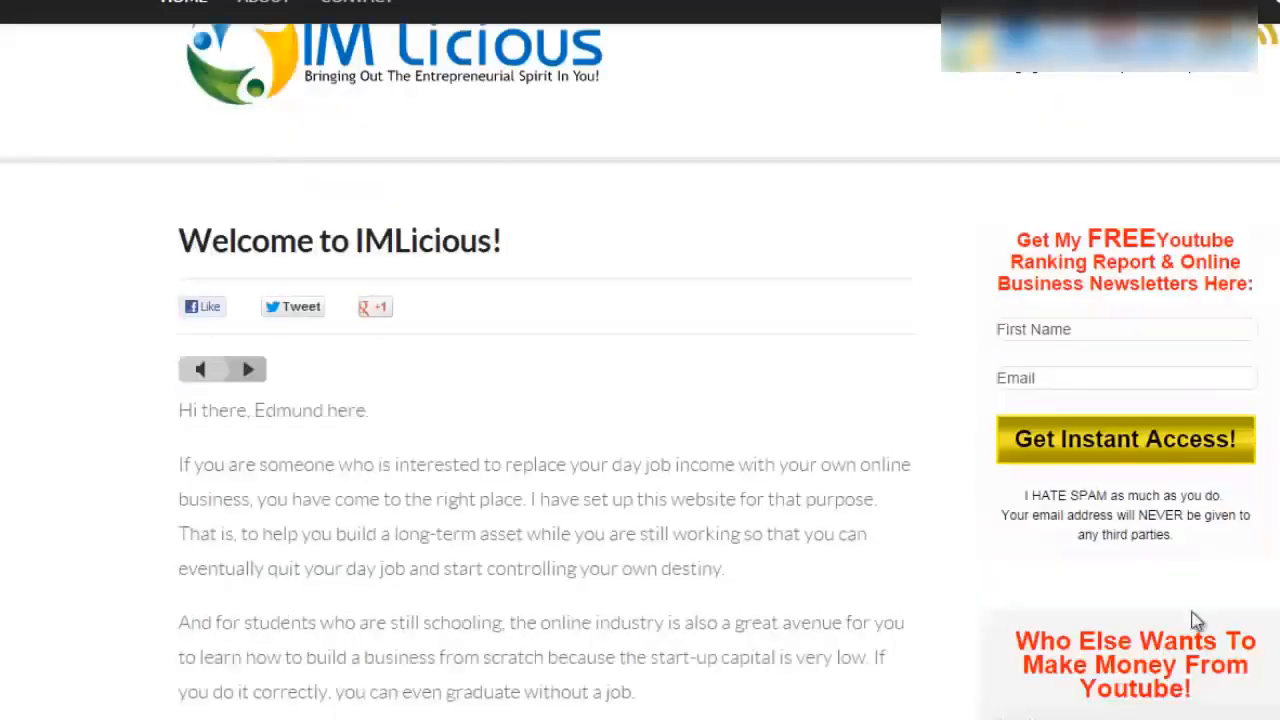
scroll(1197, 620, "down", 3)
scroll(1223, 409, "down", 1)
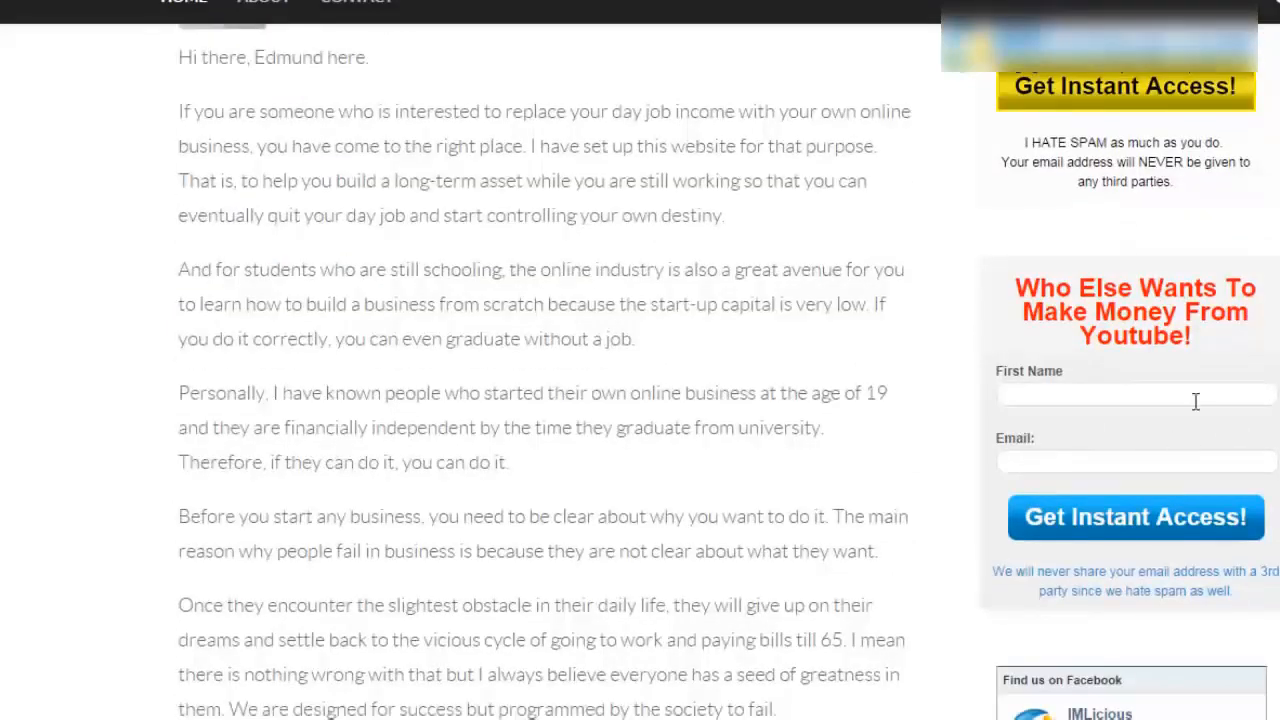
scroll(1195, 401, "up", 5)
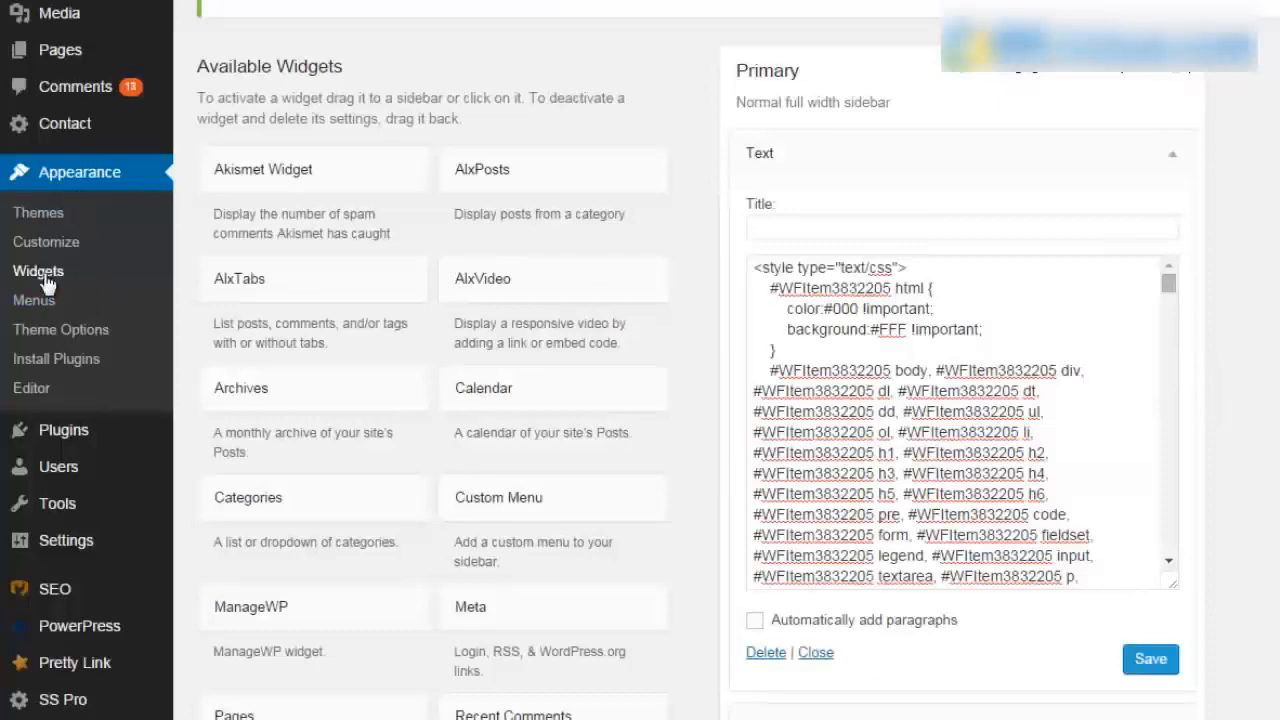
- Drag the extra Text widget out of the Primary sidebar to delete it, leaving one signup form
scroll(176, 287, "down", 1)
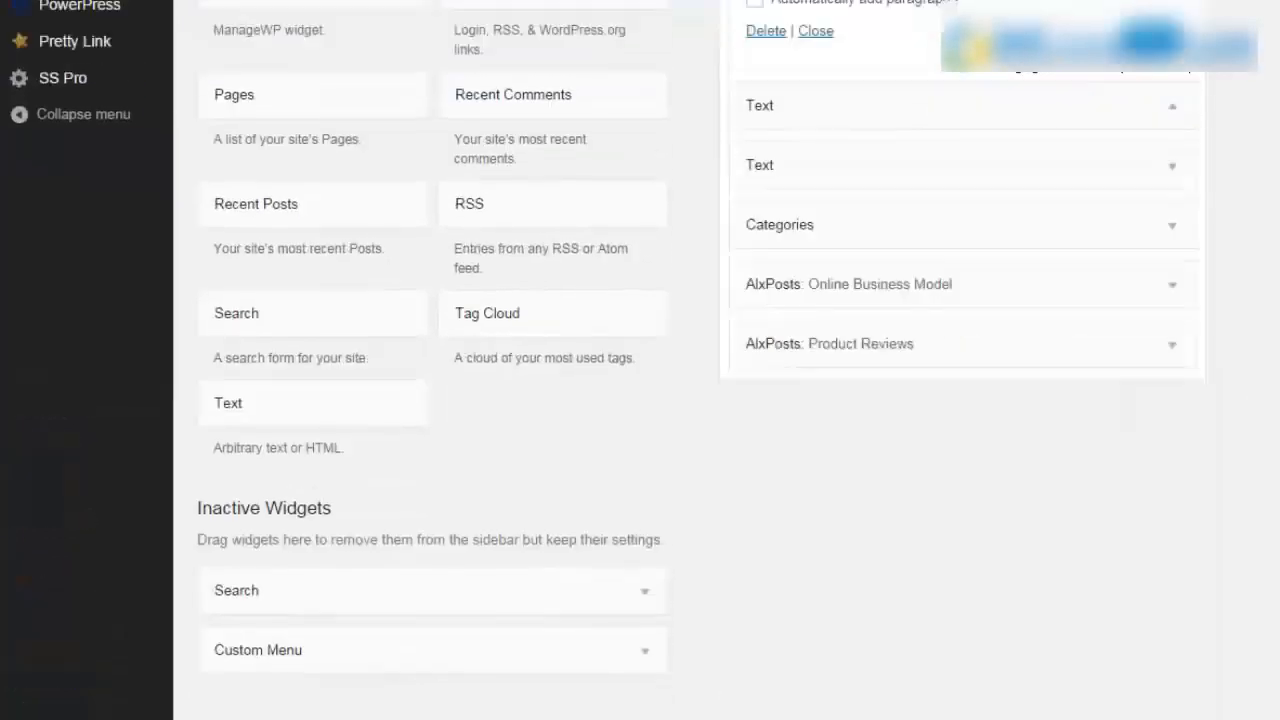
left_click_drag(1086, 120, 470, 225)
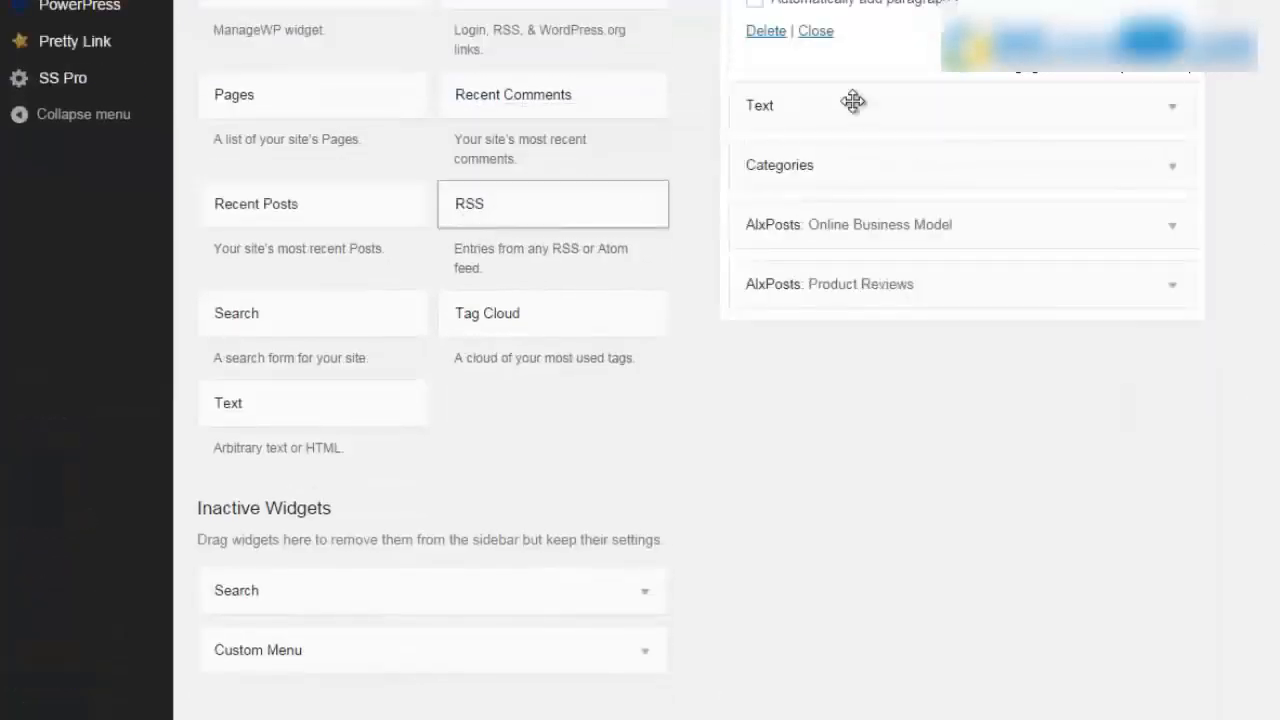
scroll(993, 364, "up", 5)
left_click(1172, 5)
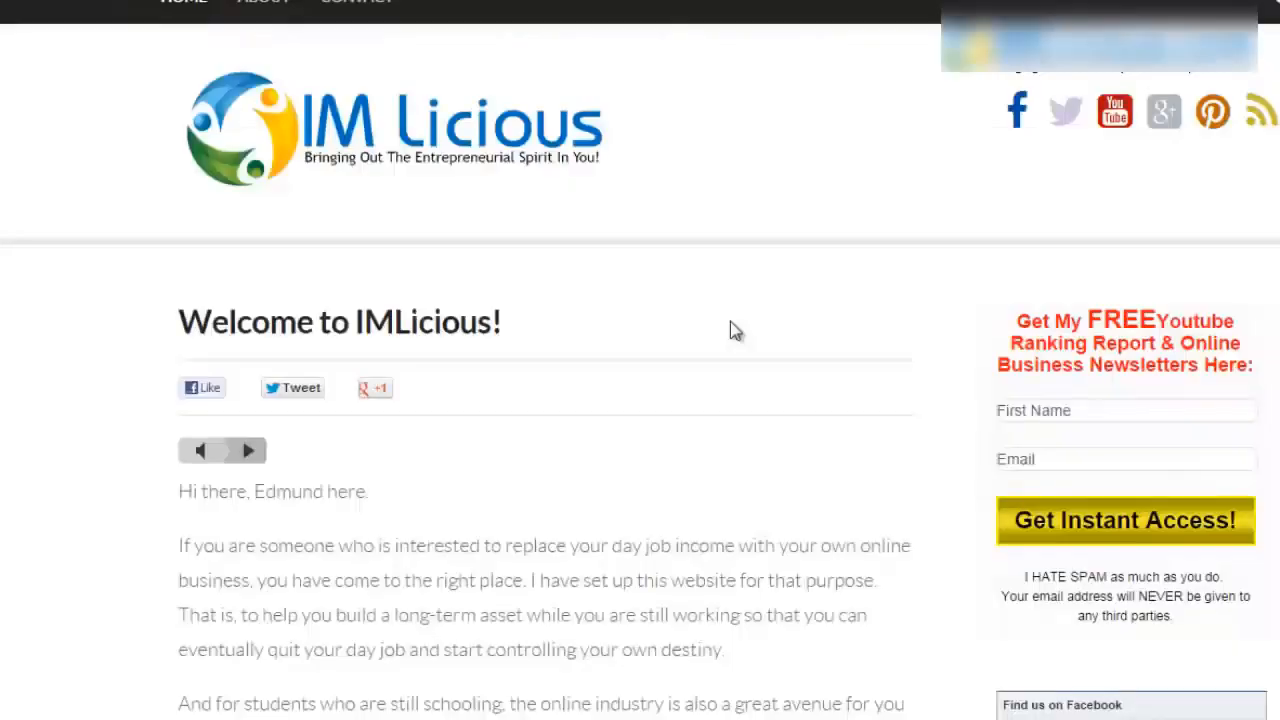
scroll(1170, 415, "down", 3)
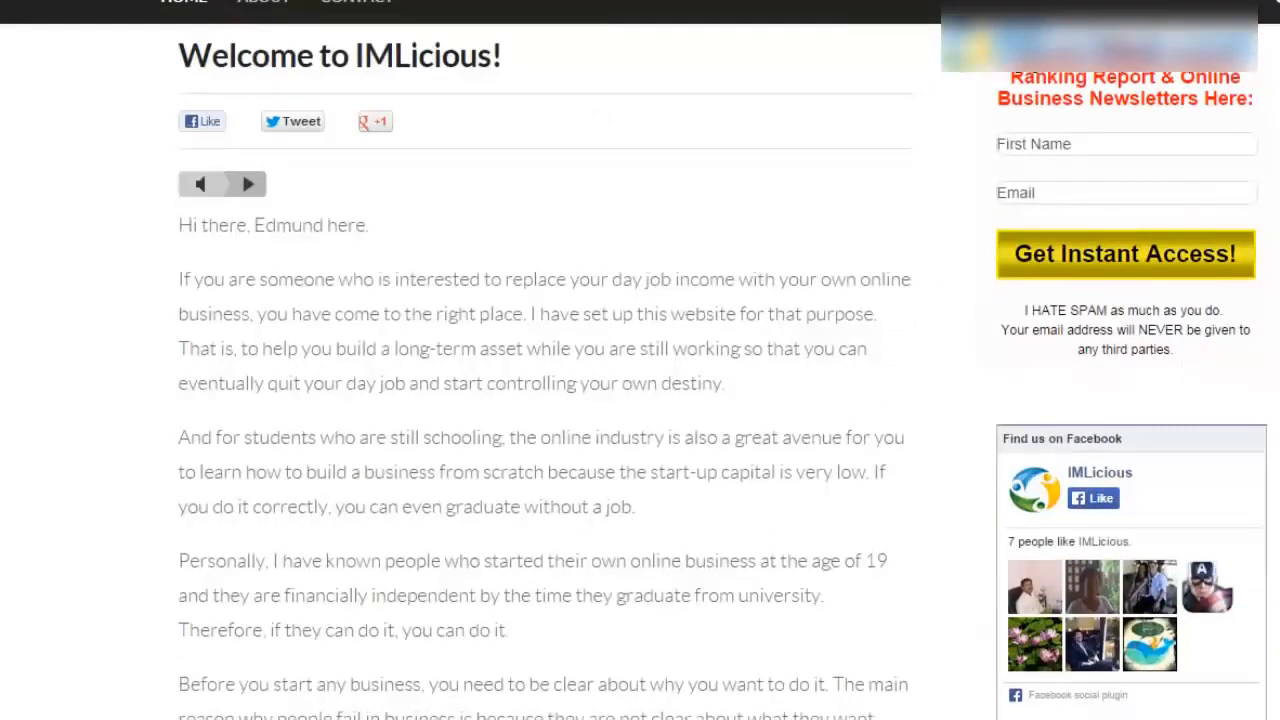
scroll(838, 313, "up", 3)
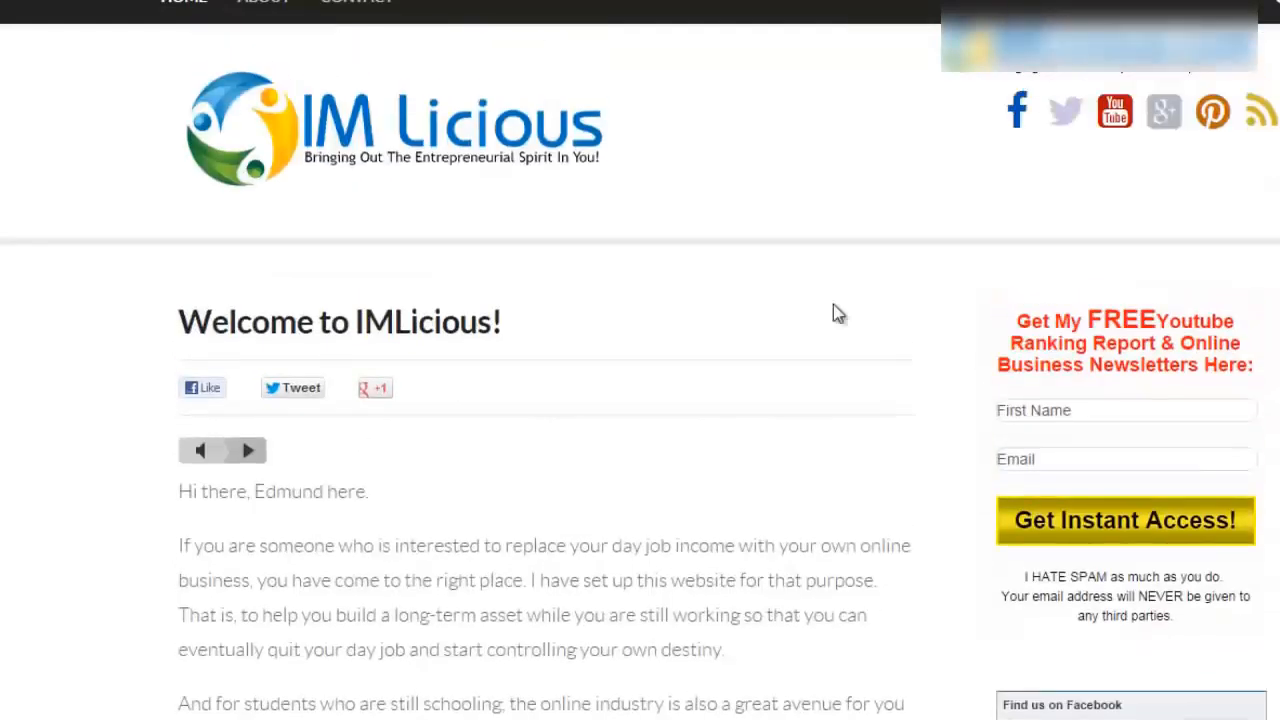